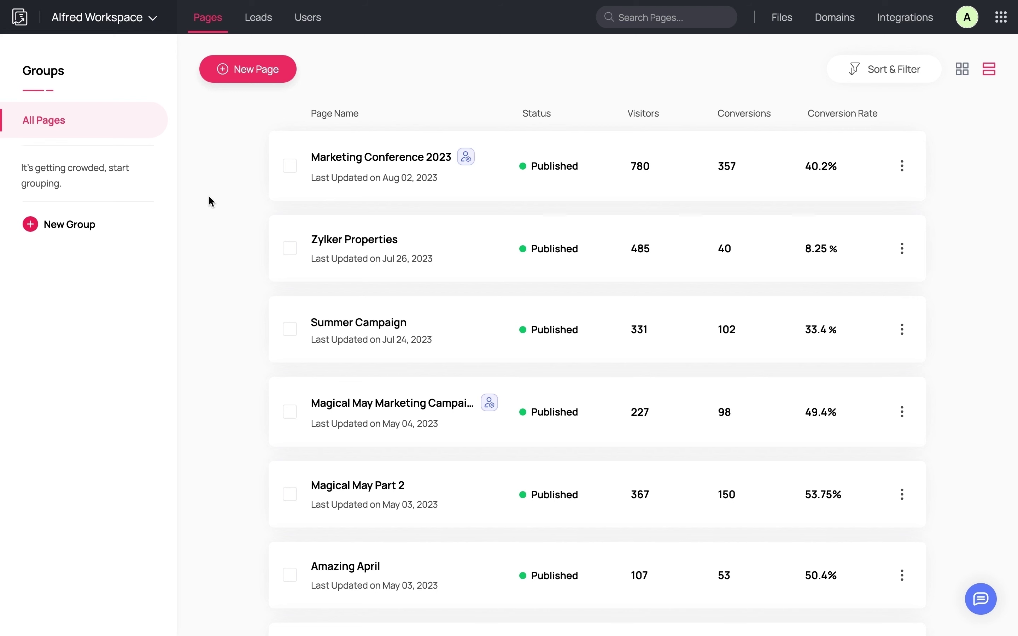
- Start a new page and browse templates such as Commencement Announcement, Snap App and The Wedding Day
left_click(241, 70)
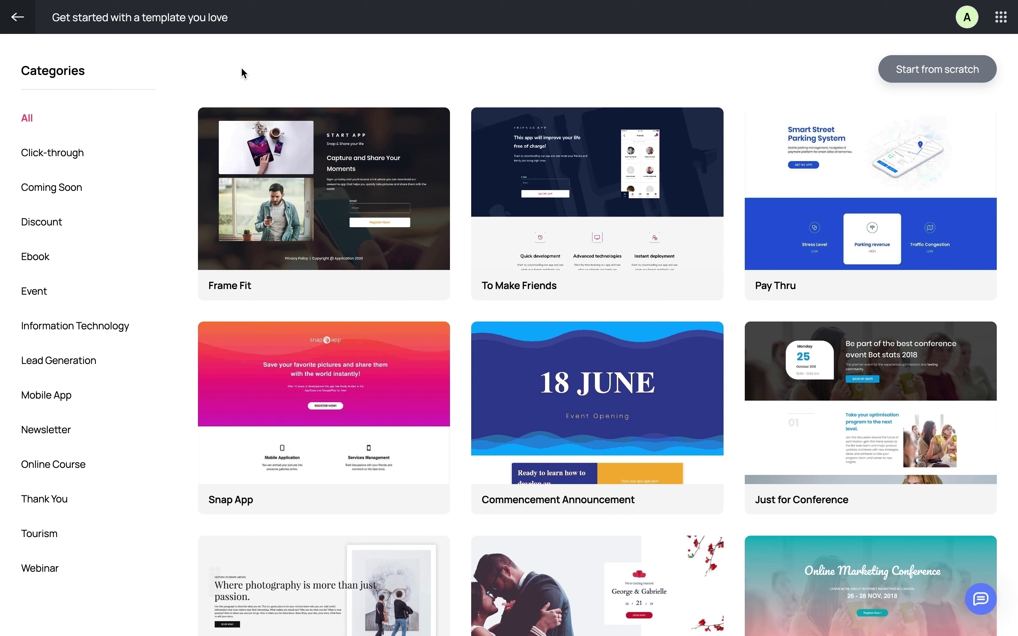
scroll(368, 80, "down", 10)
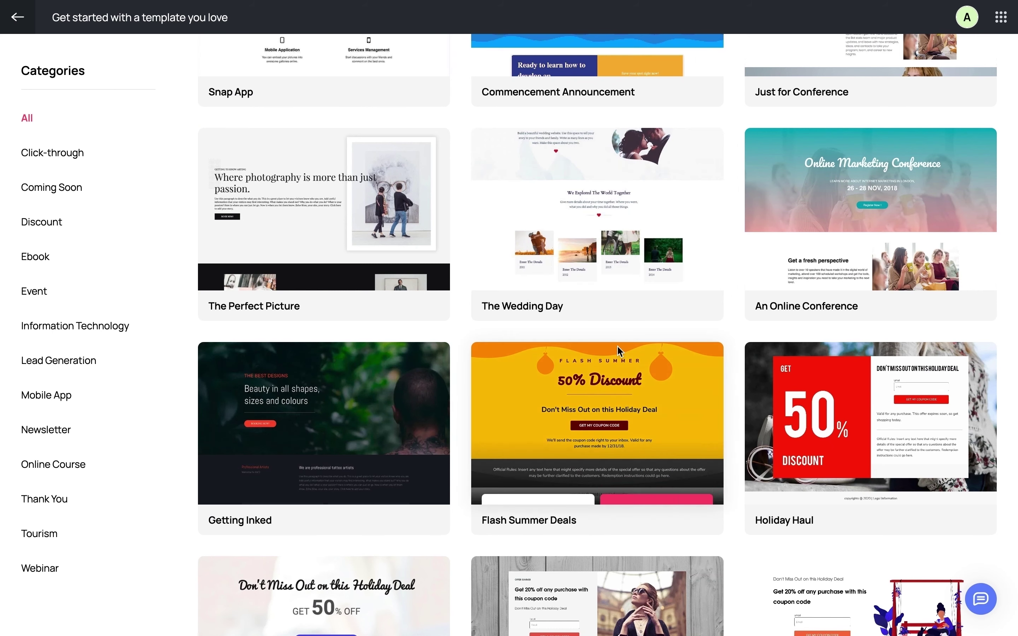
scroll(618, 353, "down", 2)
scroll(617, 357, "down", 3)
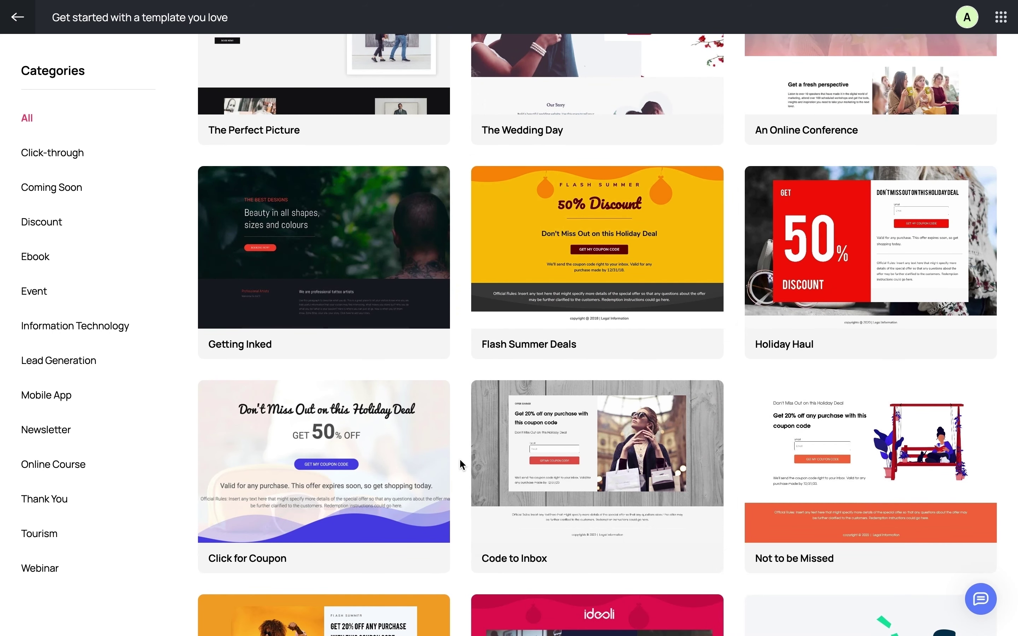
scroll(459, 464, "down", 6)
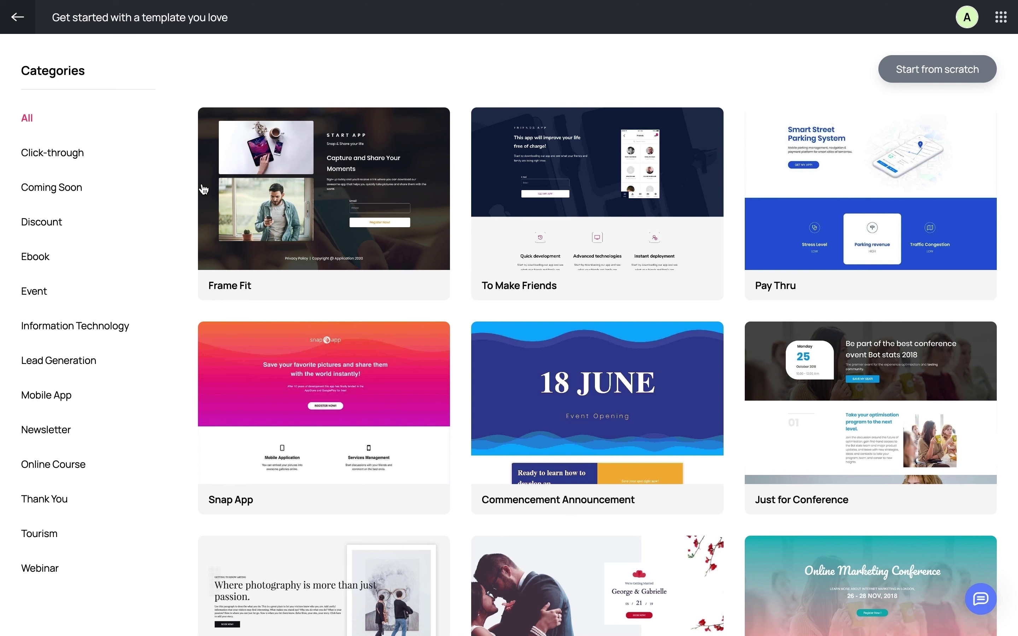
scroll(282, 256, "down", 3)
scroll(283, 262, "down", 4)
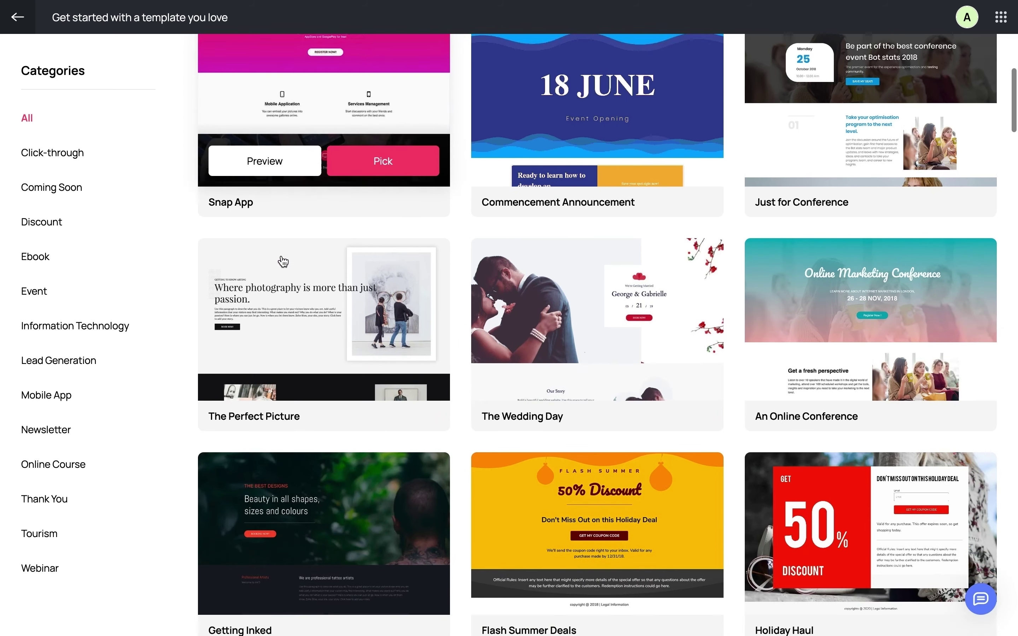
scroll(283, 262, "down", 3)
scroll(284, 262, "down", 3)
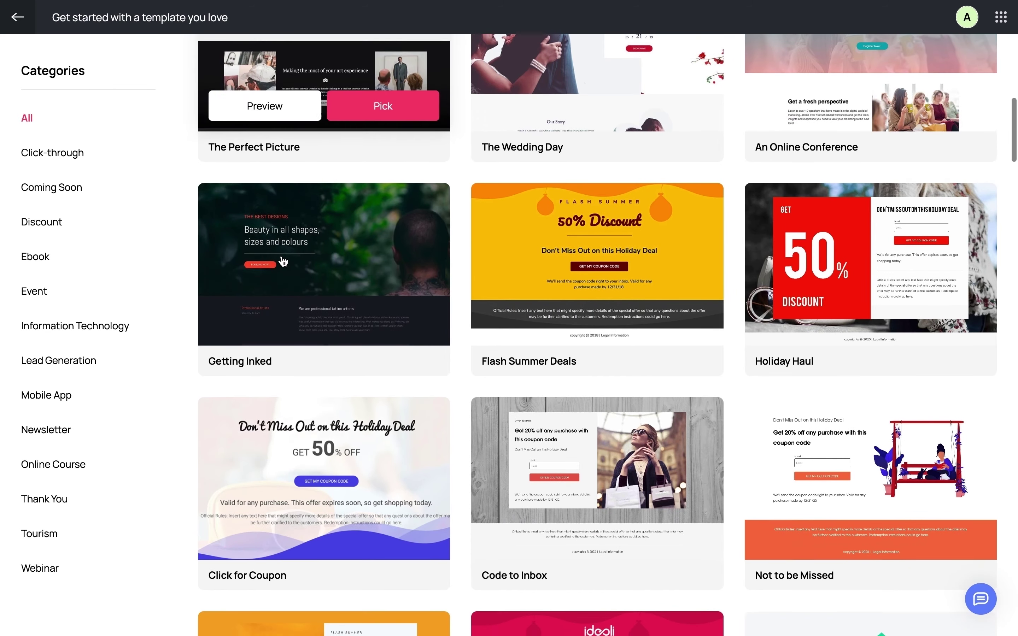
scroll(283, 262, "up", 1)
scroll(284, 261, "up", 9)
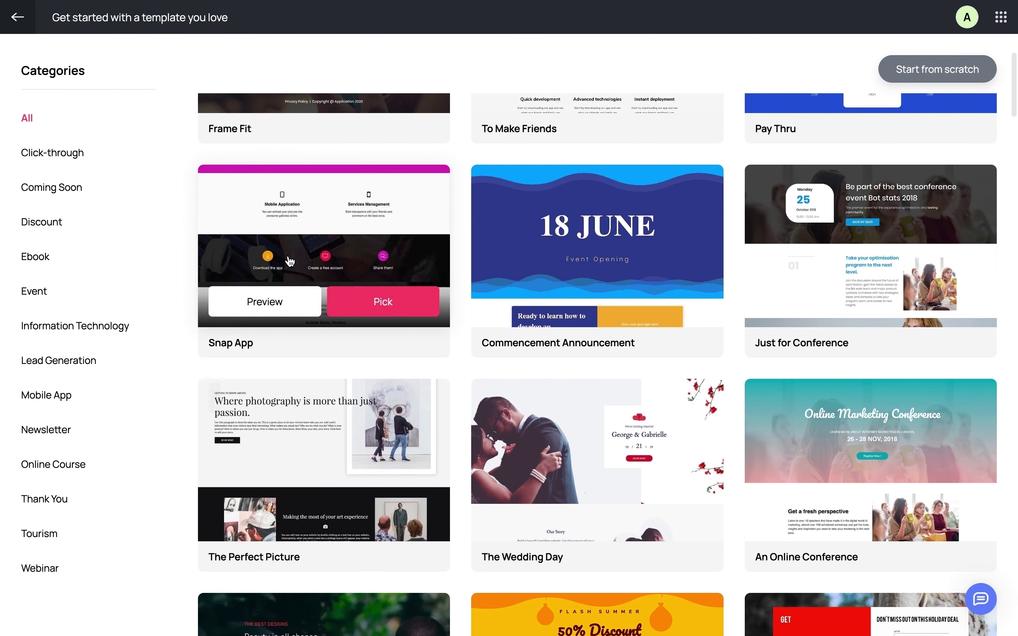
mouse_move(543, 263)
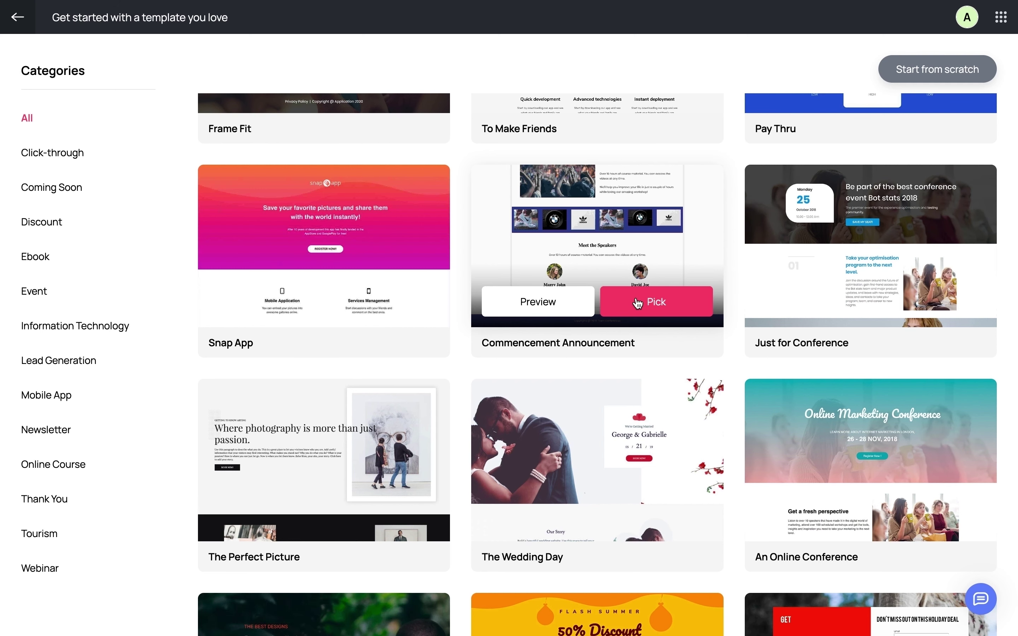
- Create a page named digital-marketing-courses from the Commencement Announcement template and look it over
left_click(638, 302)
type("digit")
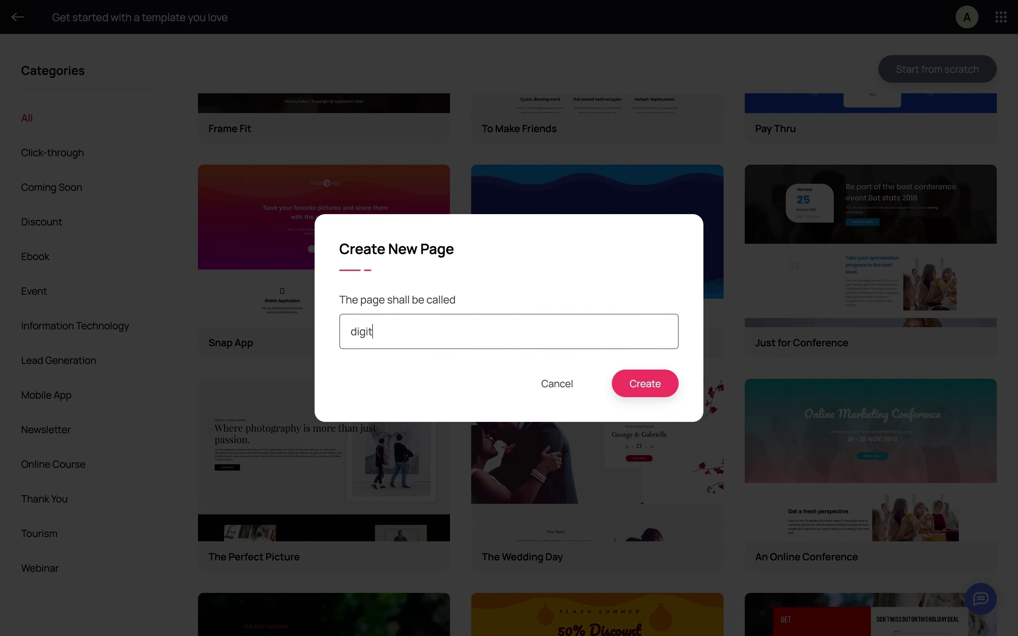
type("al-marketing-courses")
left_click(657, 389)
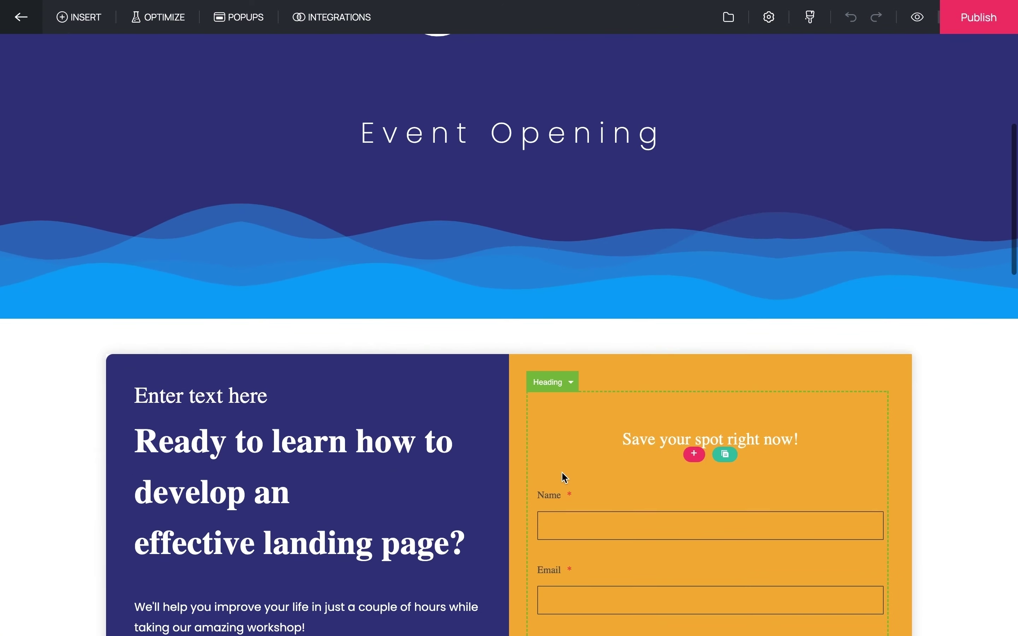
scroll(562, 472, "down", 15)
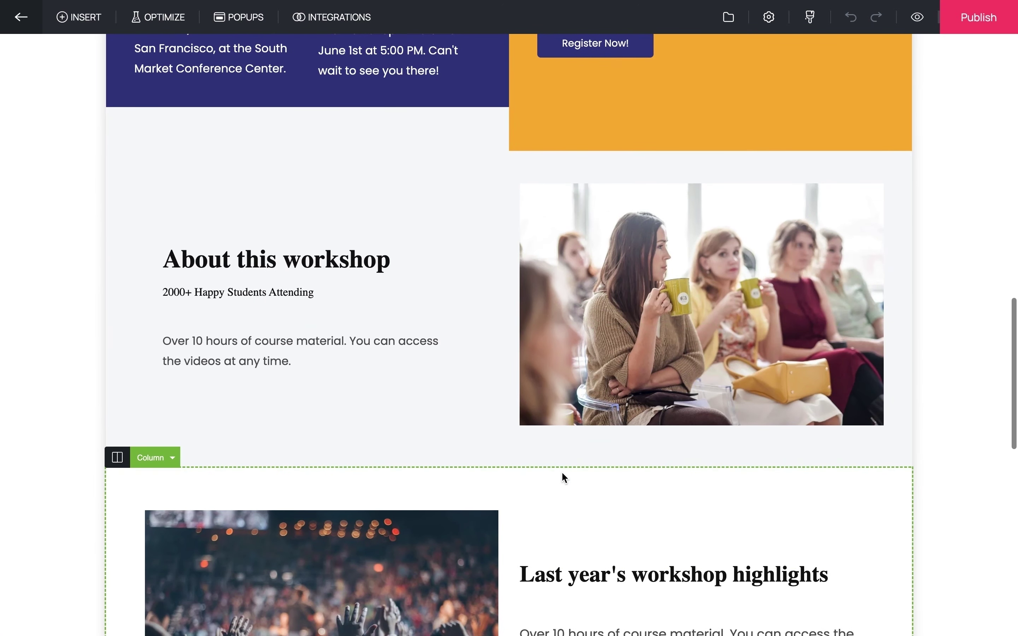
scroll(564, 478, "down", 10)
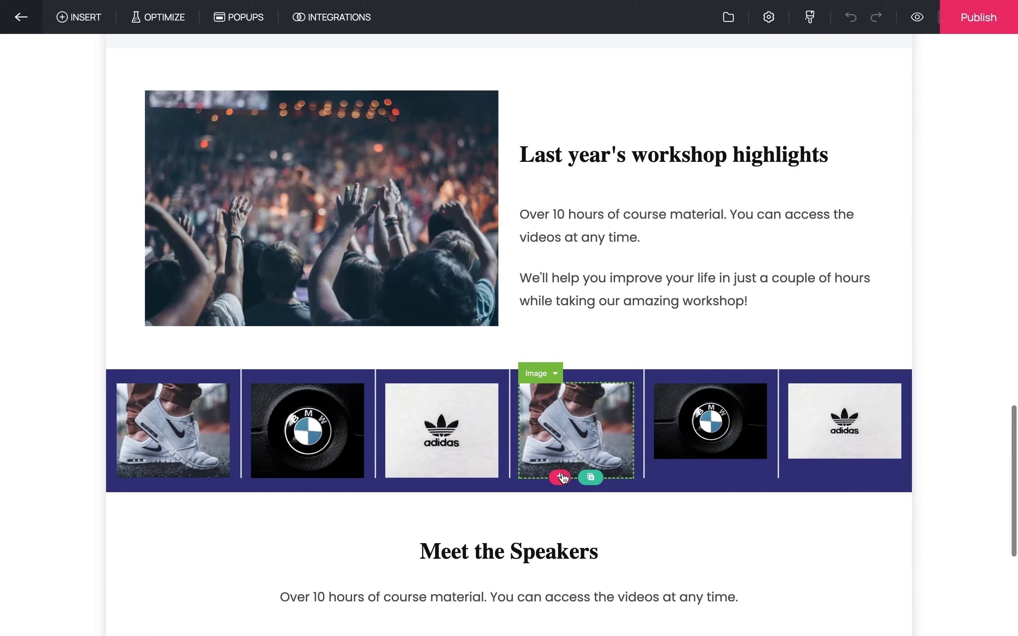
scroll(563, 475, "down", 5)
scroll(563, 474, "up", 20)
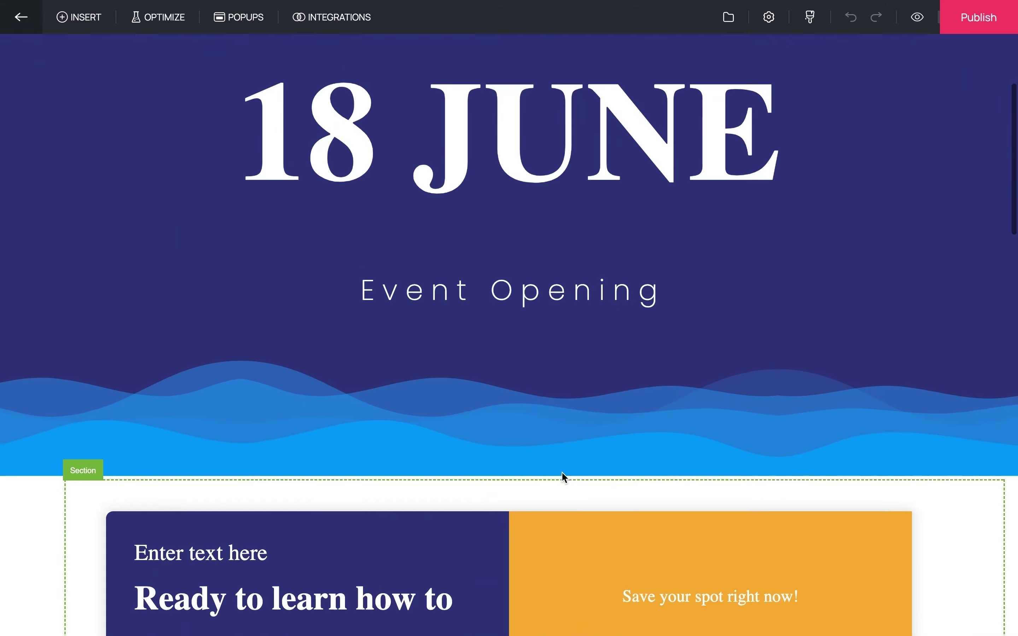
- Replace the 18 JUNE heading with 'Let's Learn Digital Marketing' at 72px
scroll(562, 472, "up", 4)
left_click(560, 336)
triple_click(560, 335)
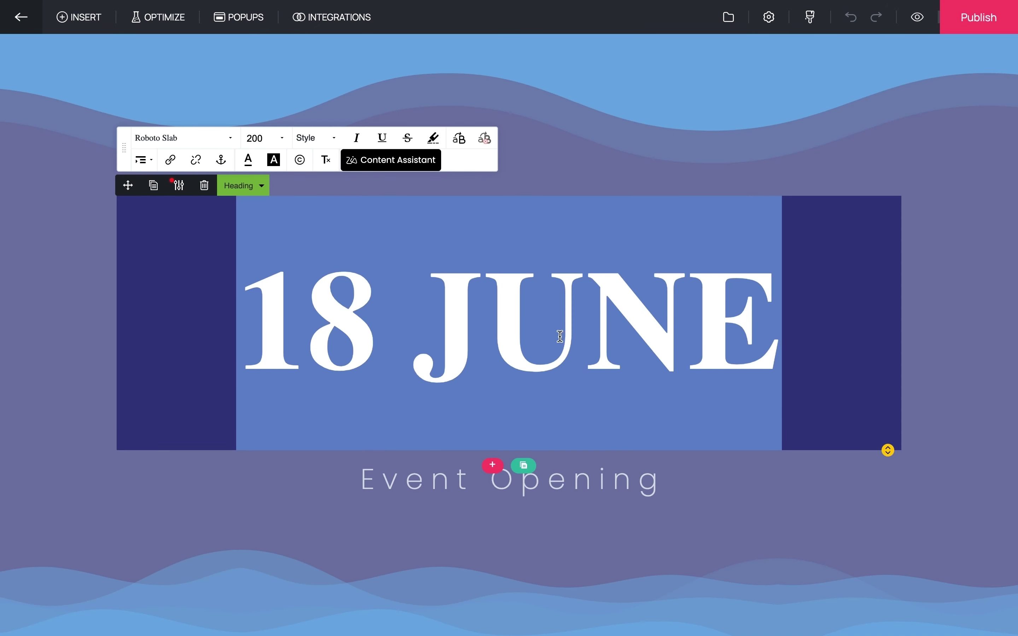
left_click(282, 138)
left_click(262, 272)
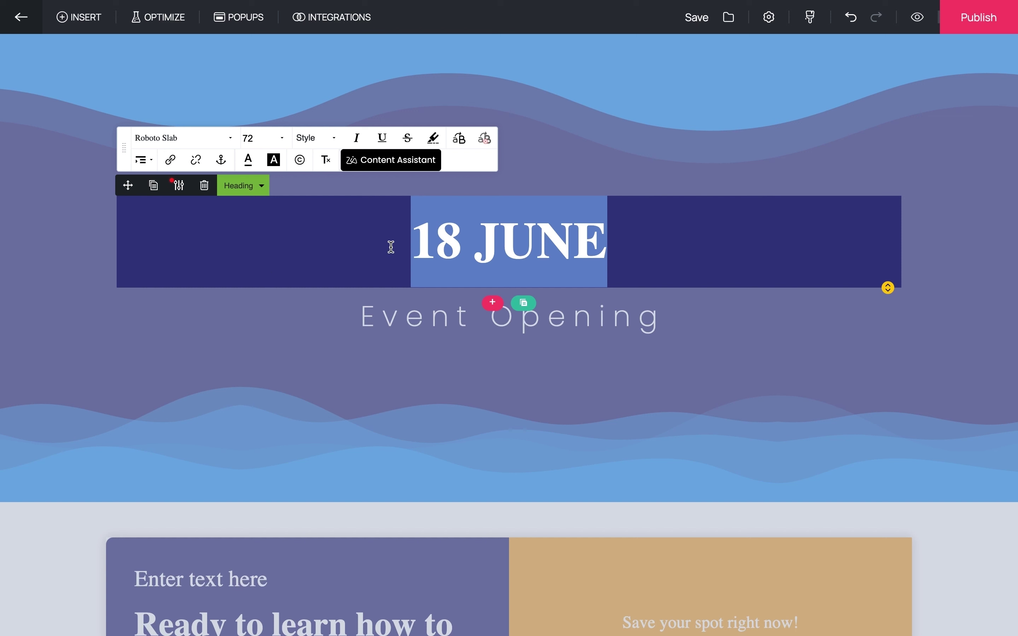
triple_click(465, 244)
type("L")
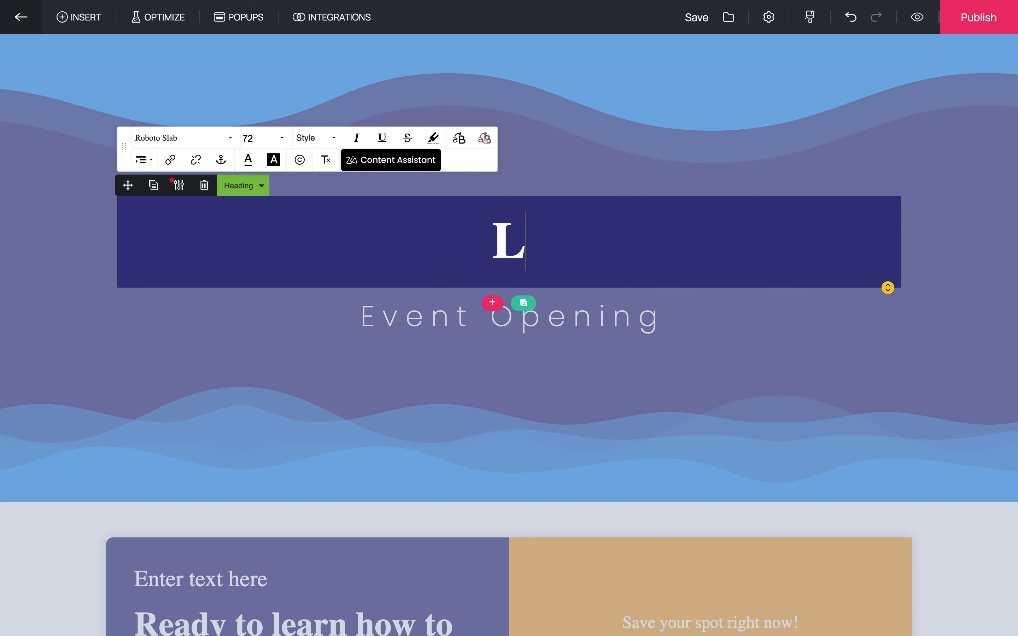
type("et's L")
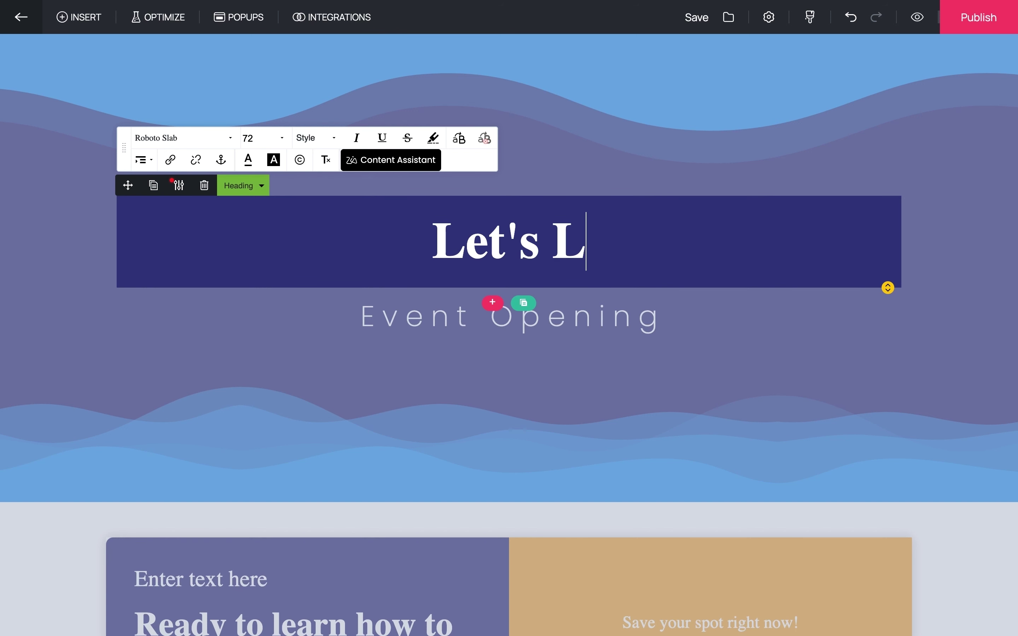
type("earn Digit")
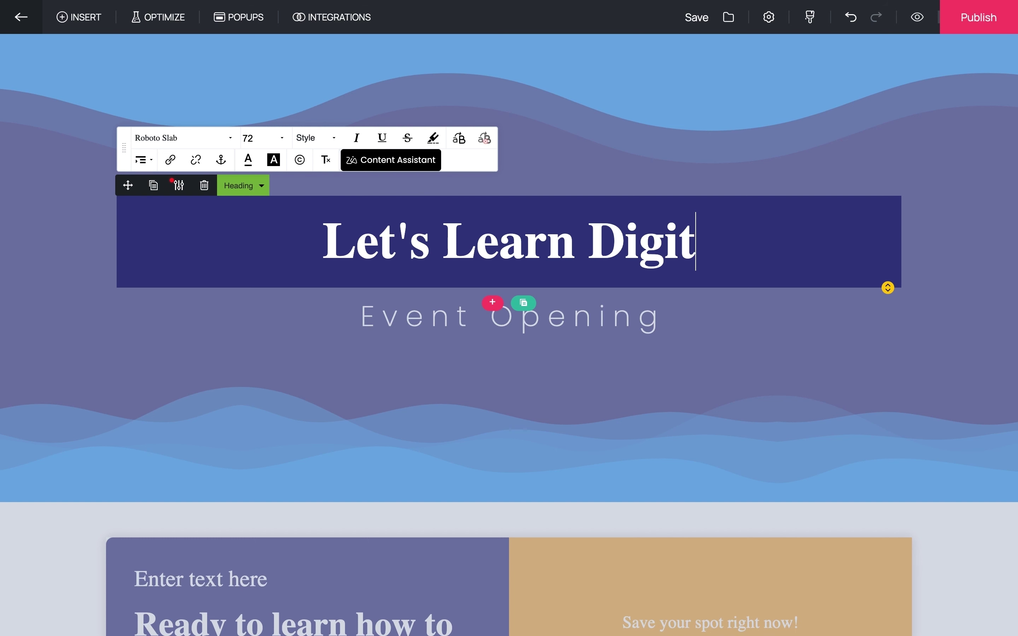
type("al Marketing")
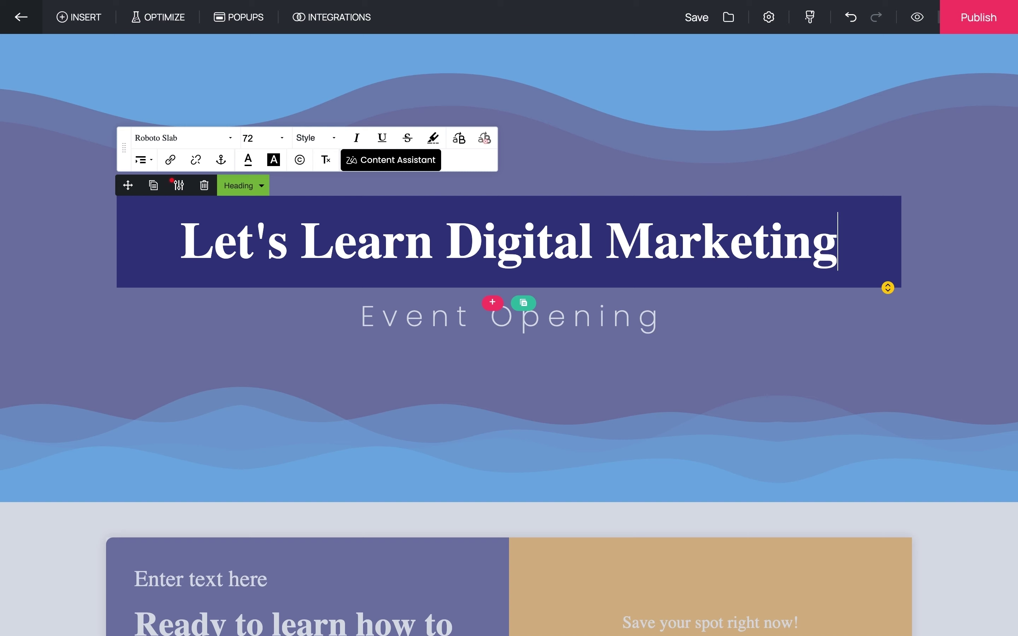
- Replace Event Opening with the 6-week digital marketing expert subtitle in a smaller font size
left_click(427, 321)
double_click(428, 321)
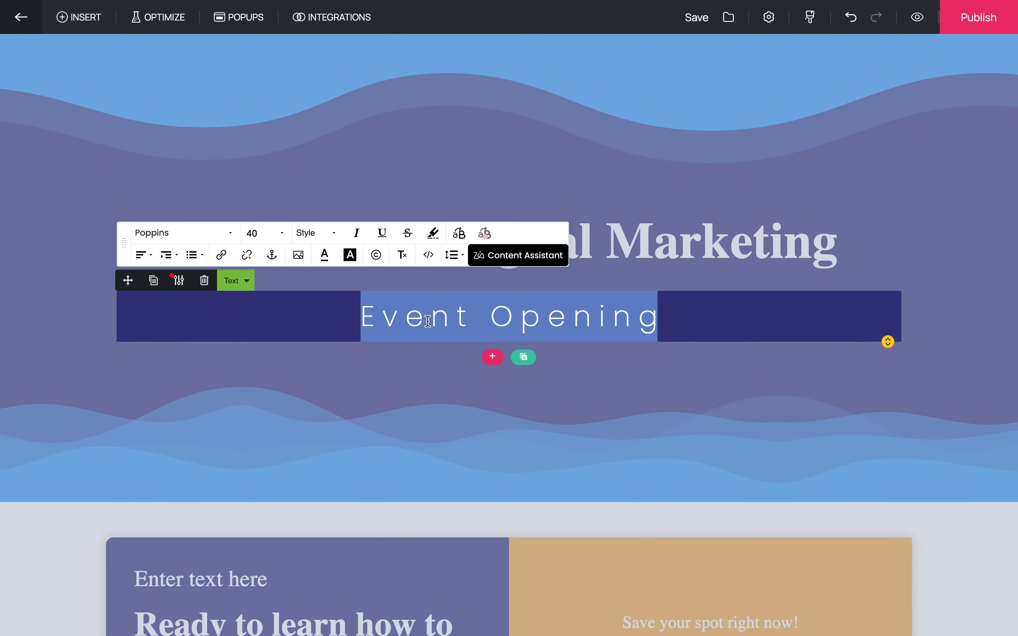
type("Become a digital marketing exper")
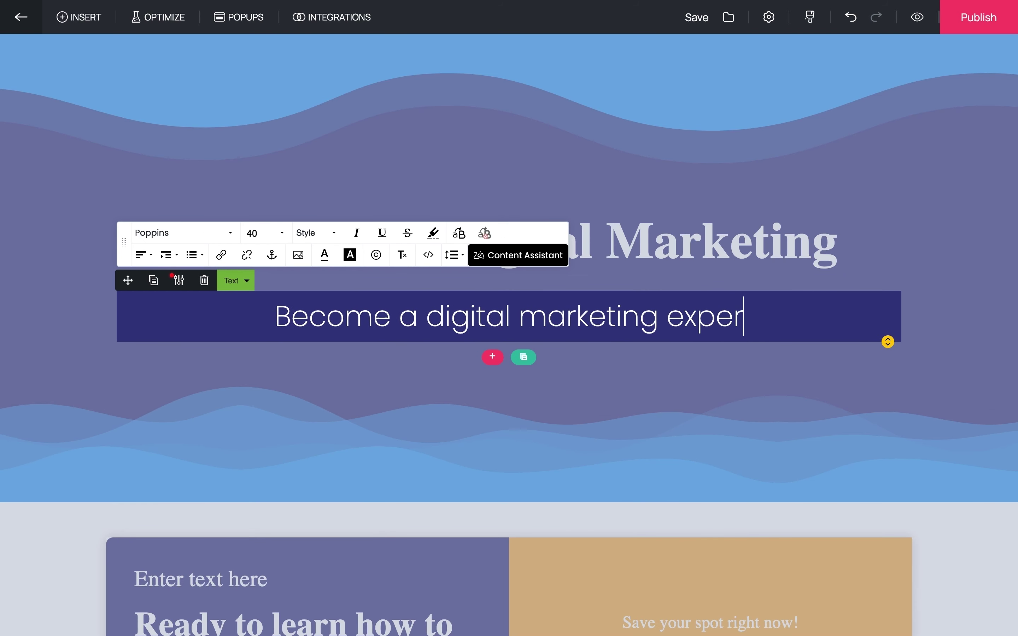
type("t in just 6 weeks with practical trai")
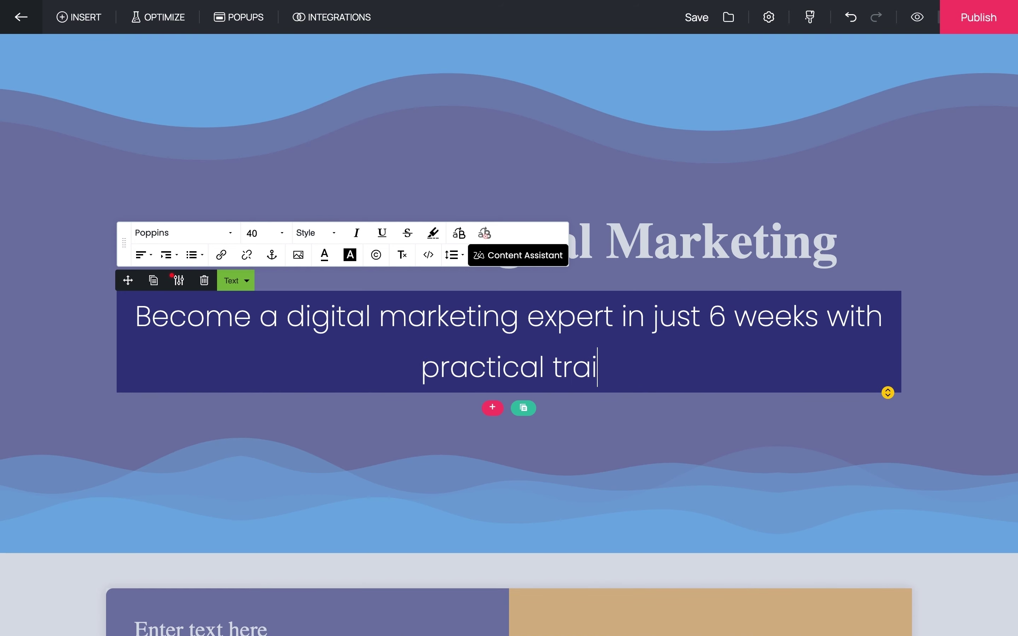
type("ning and professional guidance")
left_click_drag(825, 368, 136, 322)
left_click(257, 234)
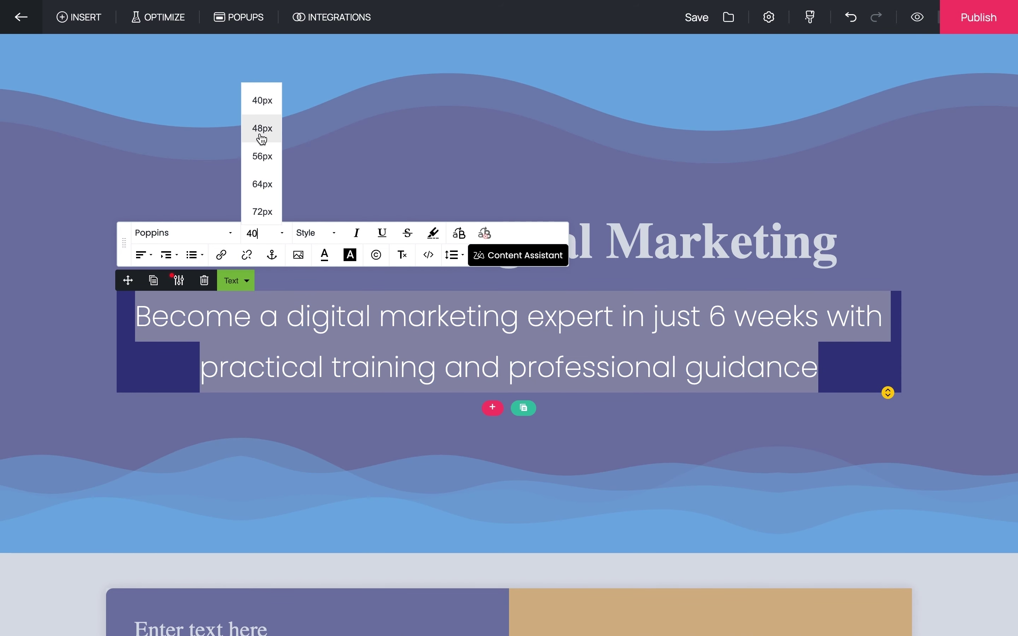
scroll(262, 139, "up", 2)
left_click(261, 106)
left_click(334, 418)
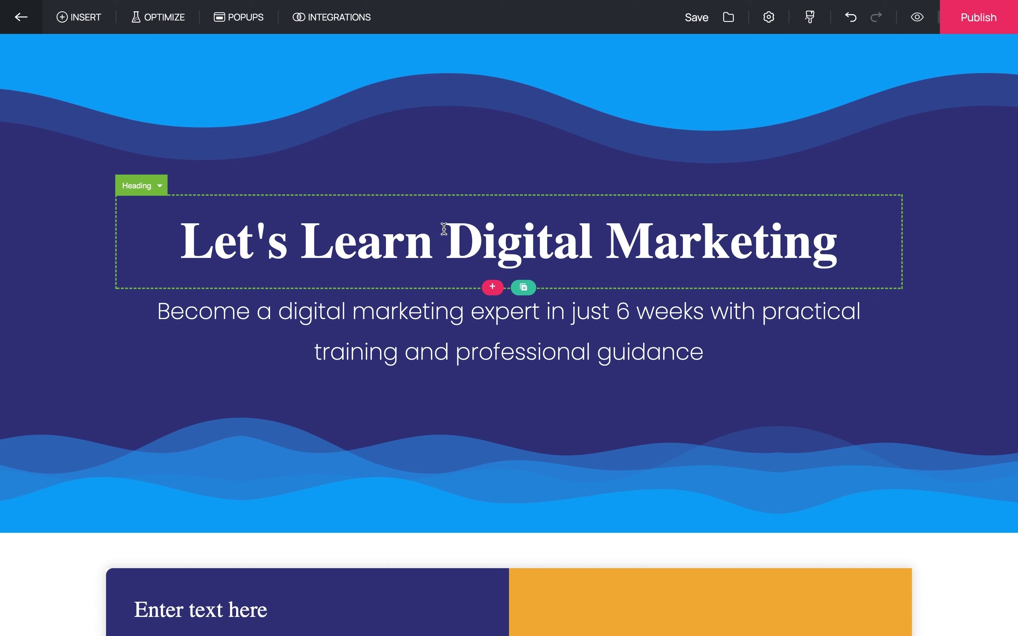
- Swap the About this workshop photo for a 'digital marketing' image from the Google library
scroll(468, 428, "down", 20)
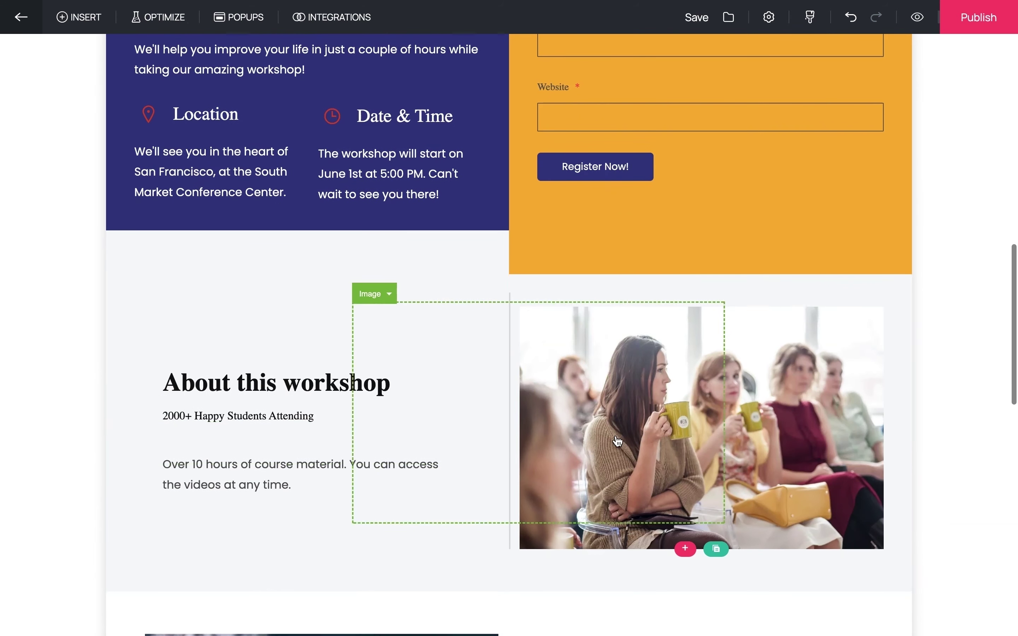
left_click(705, 387)
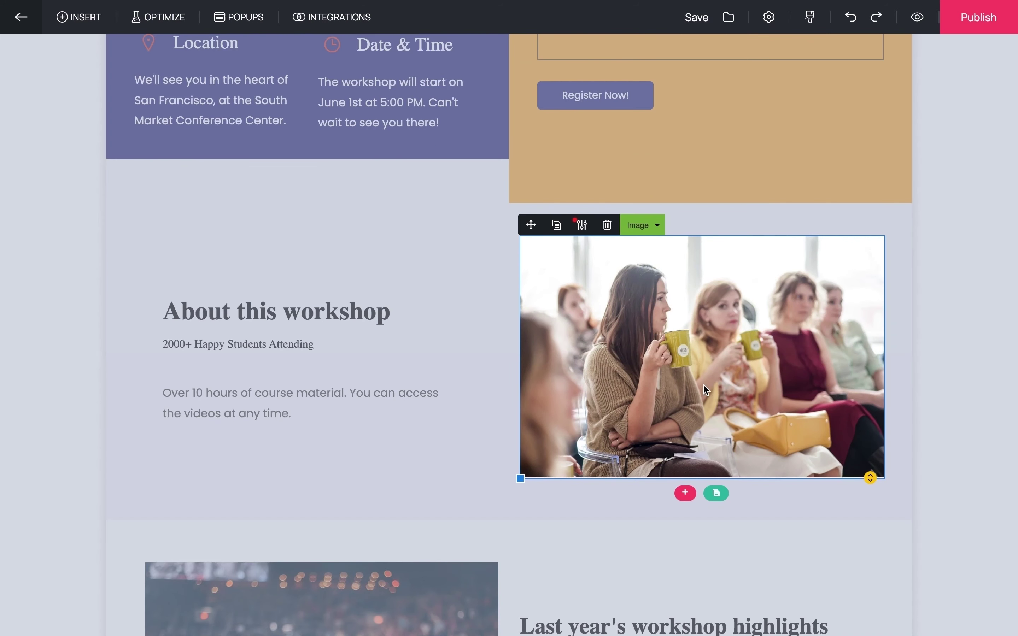
left_click(582, 227)
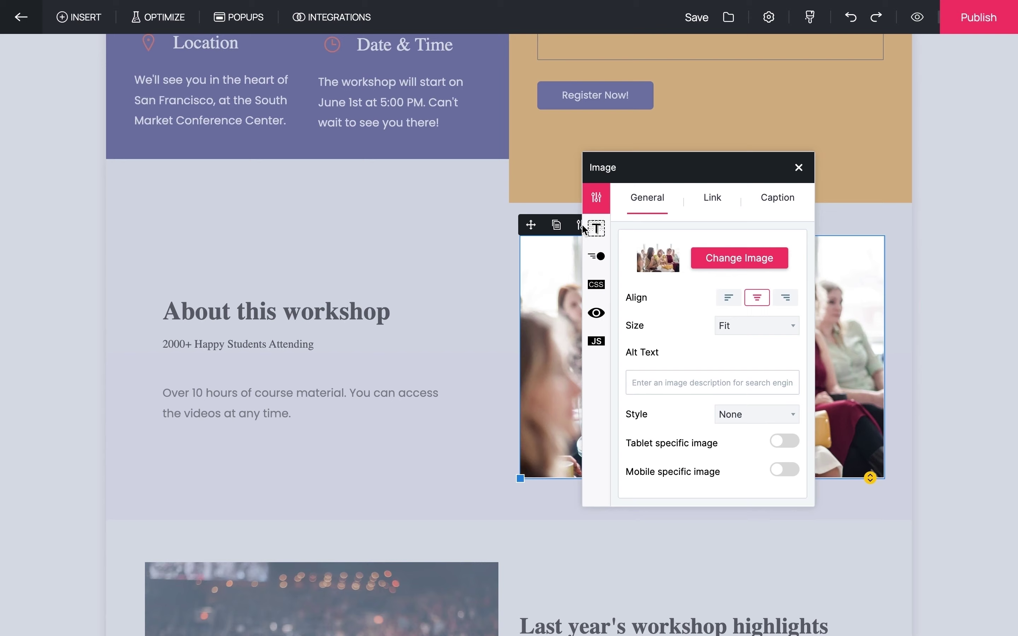
left_click(732, 263)
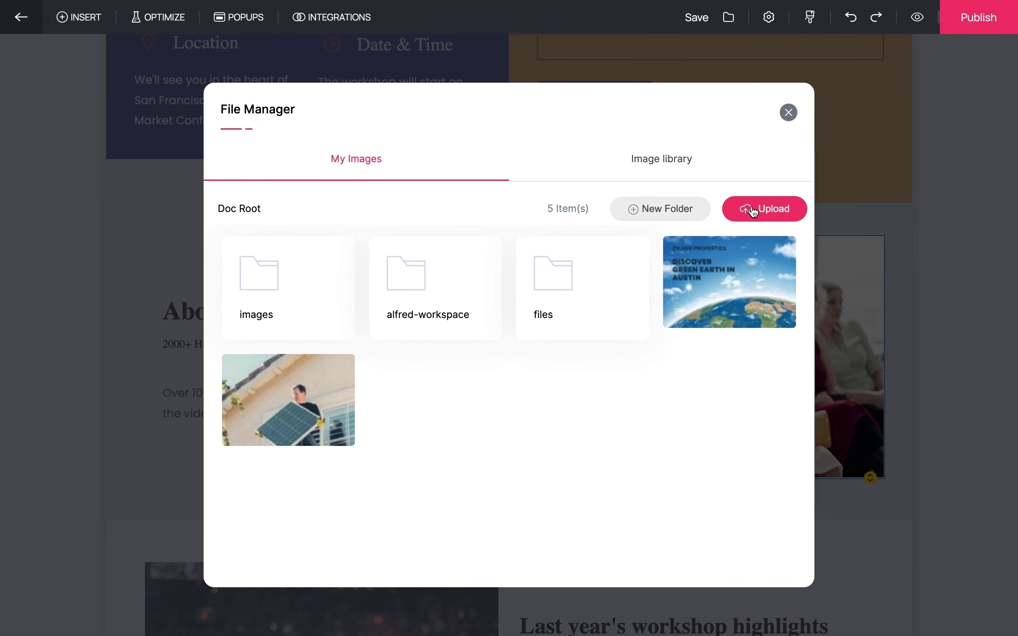
left_click(673, 165)
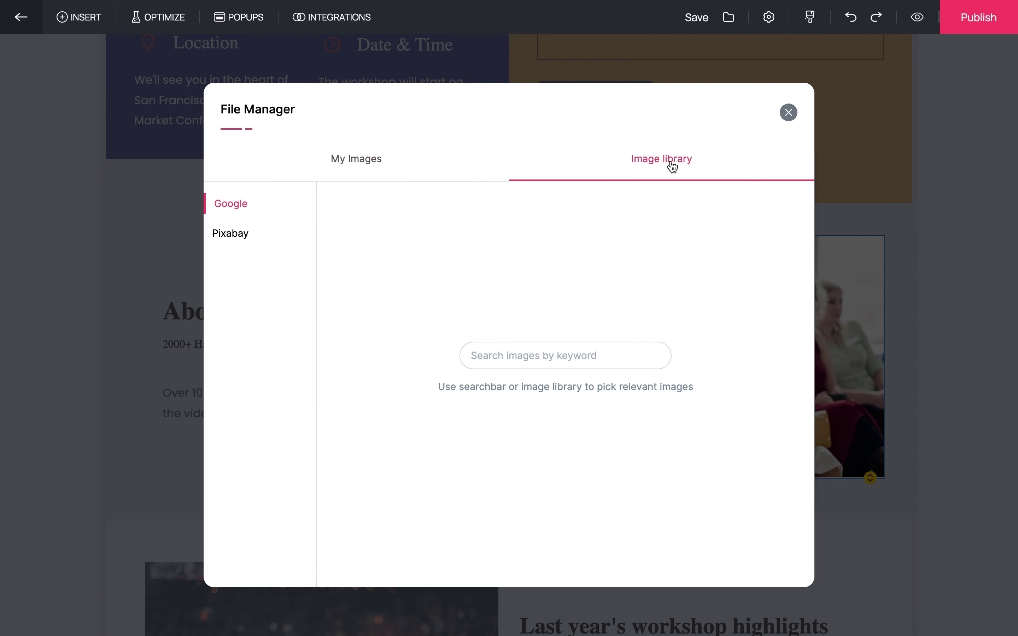
left_click(584, 352)
type("digital ma")
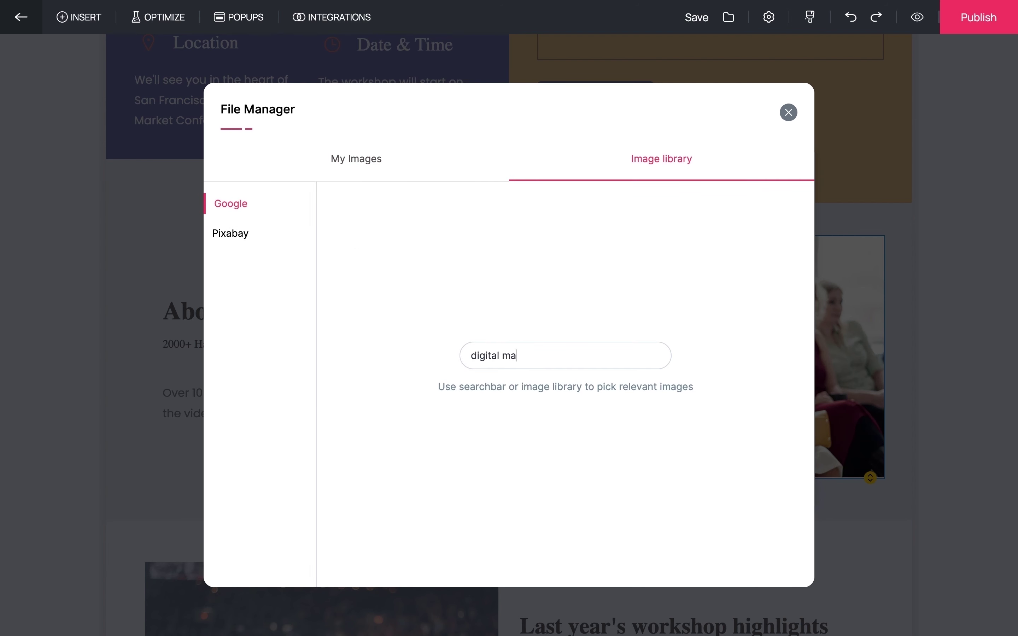
type("rketing")
key("Return")
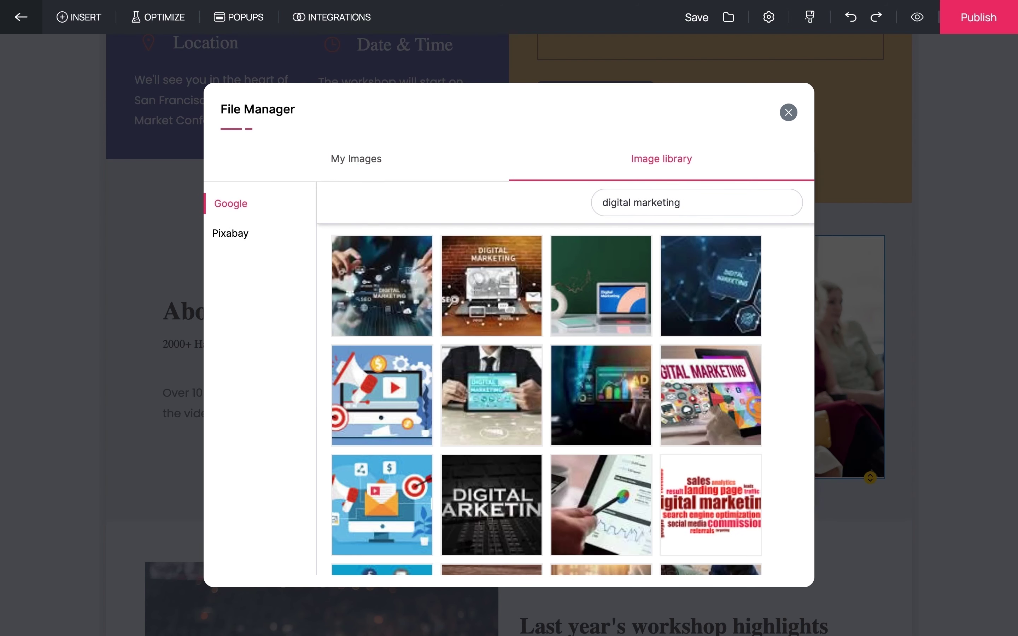
left_click(702, 403)
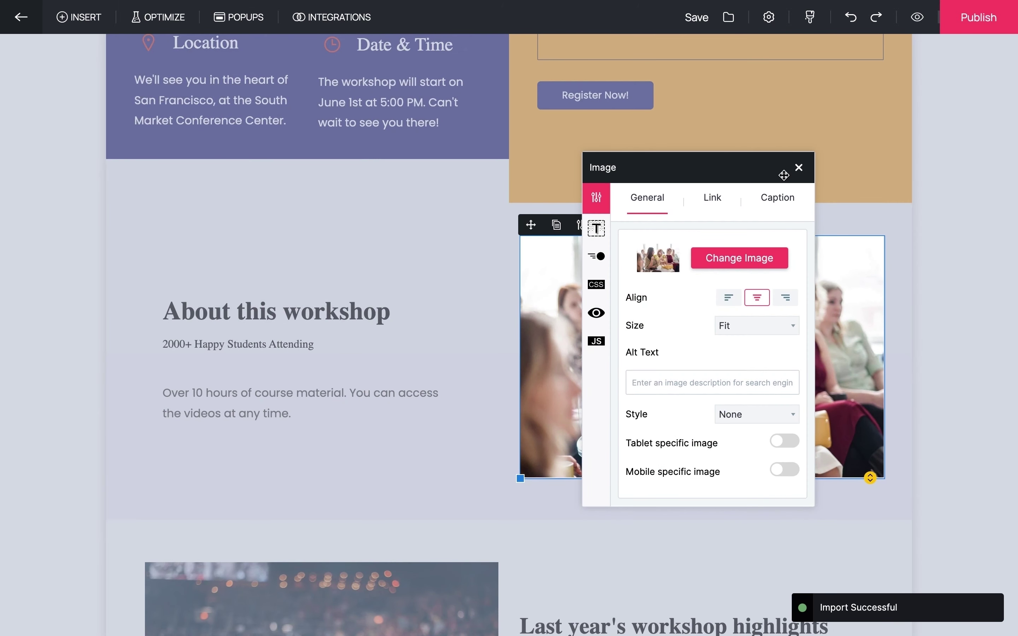
left_click(799, 168)
scroll(796, 165, "up", 10)
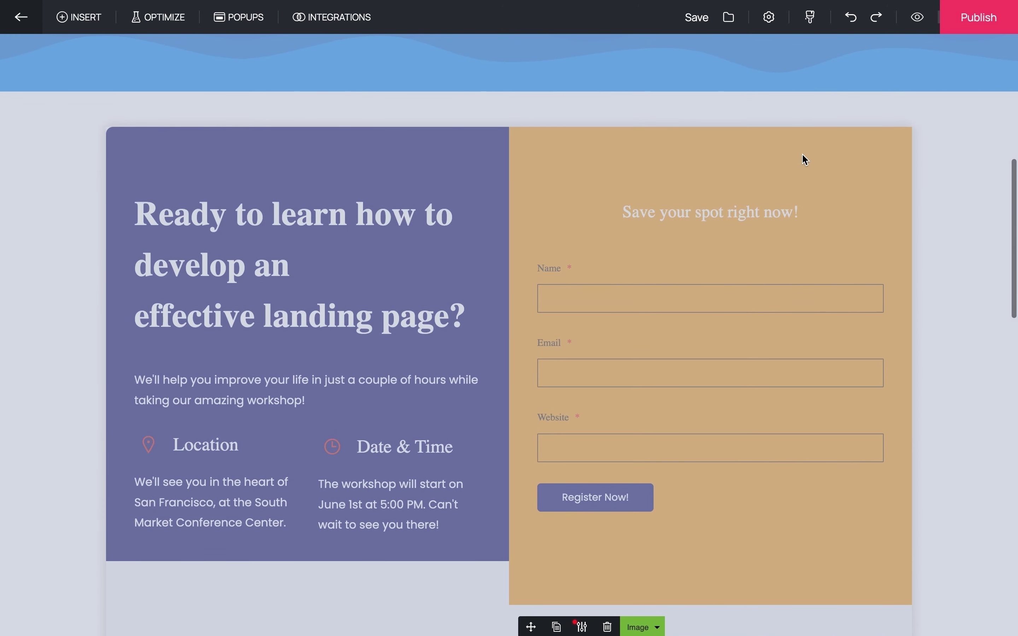
- Insert the three-photo template from the Testimonials section category
left_click(803, 156)
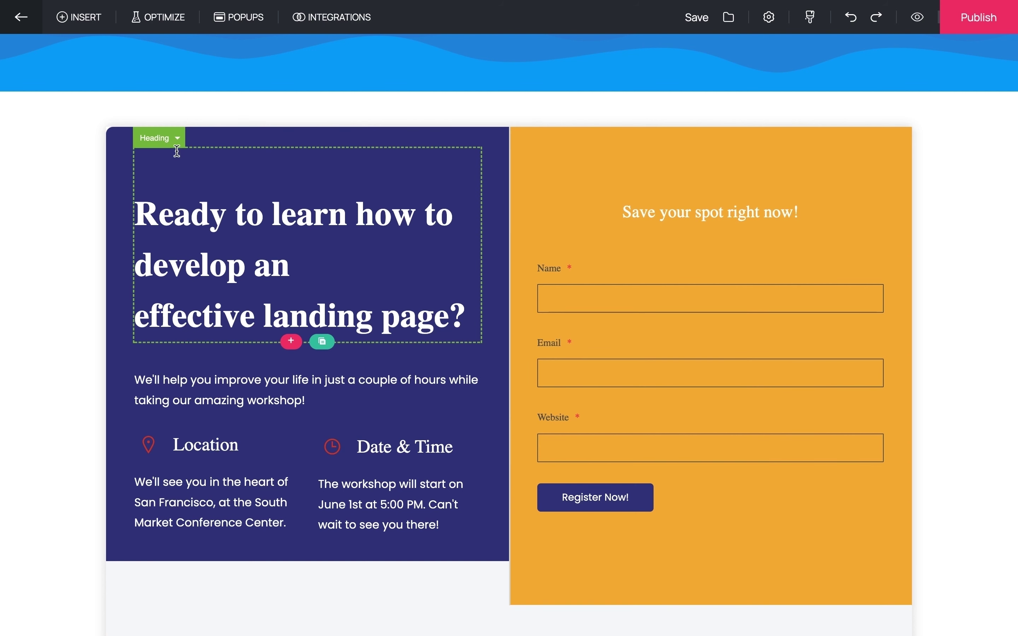
left_click(84, 22)
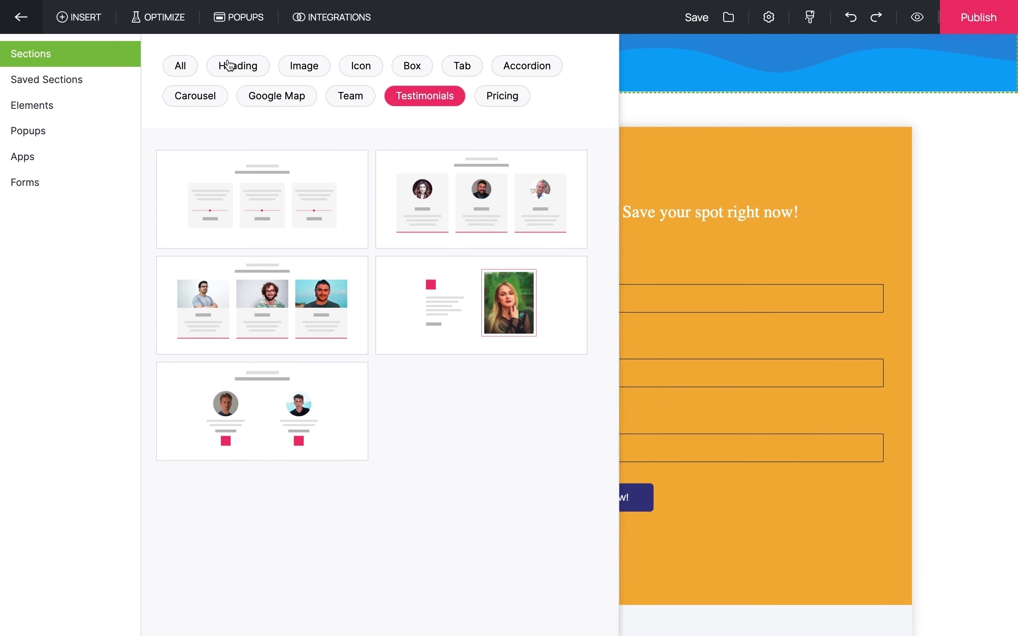
left_click(185, 67)
scroll(363, 322, "down", 15)
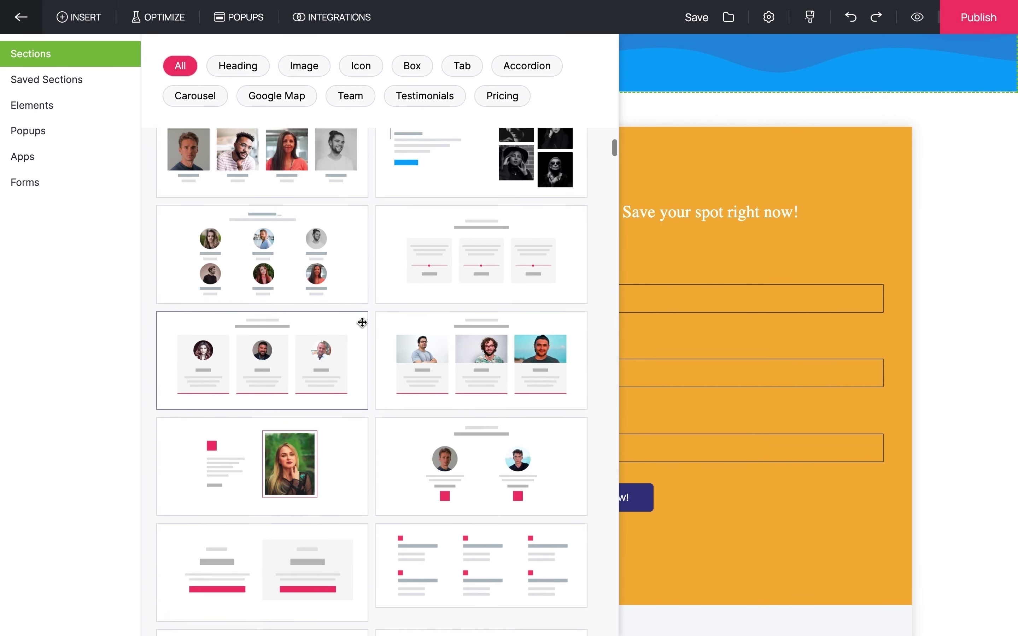
scroll(362, 322, "down", 8)
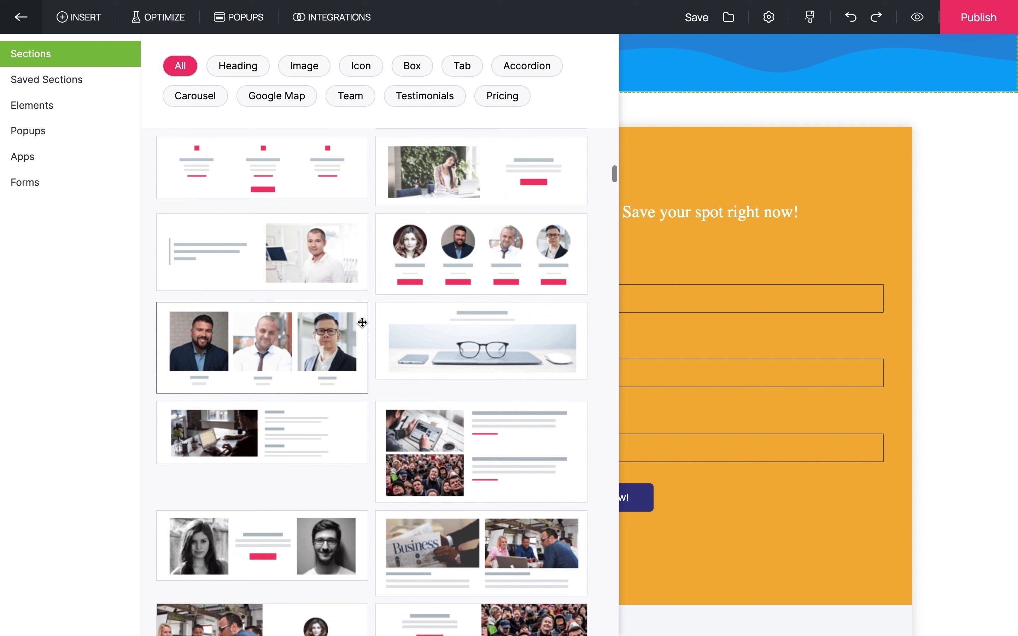
left_click(420, 101)
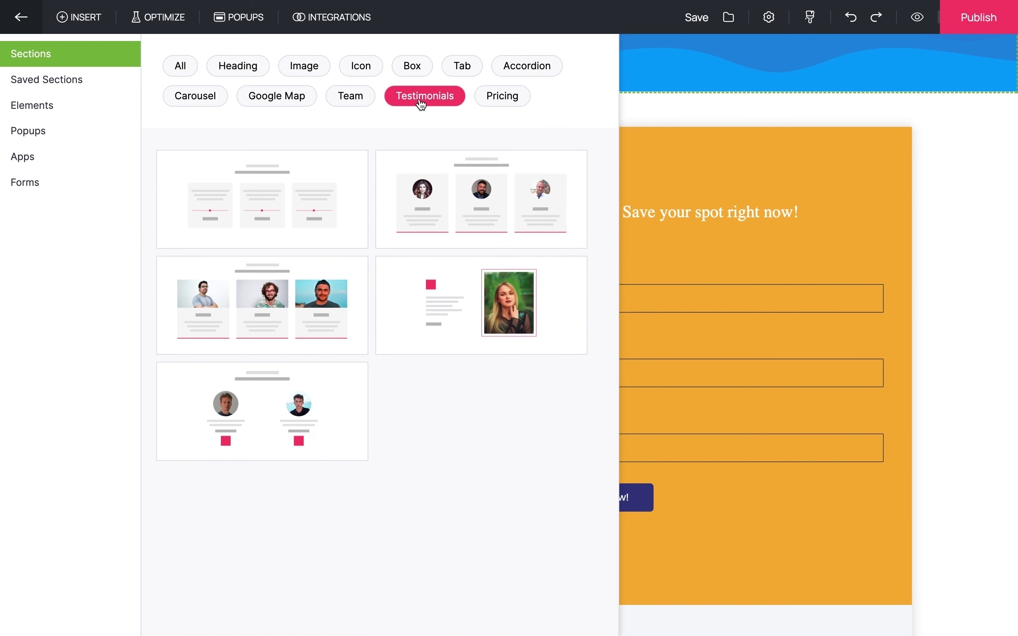
left_click(311, 304)
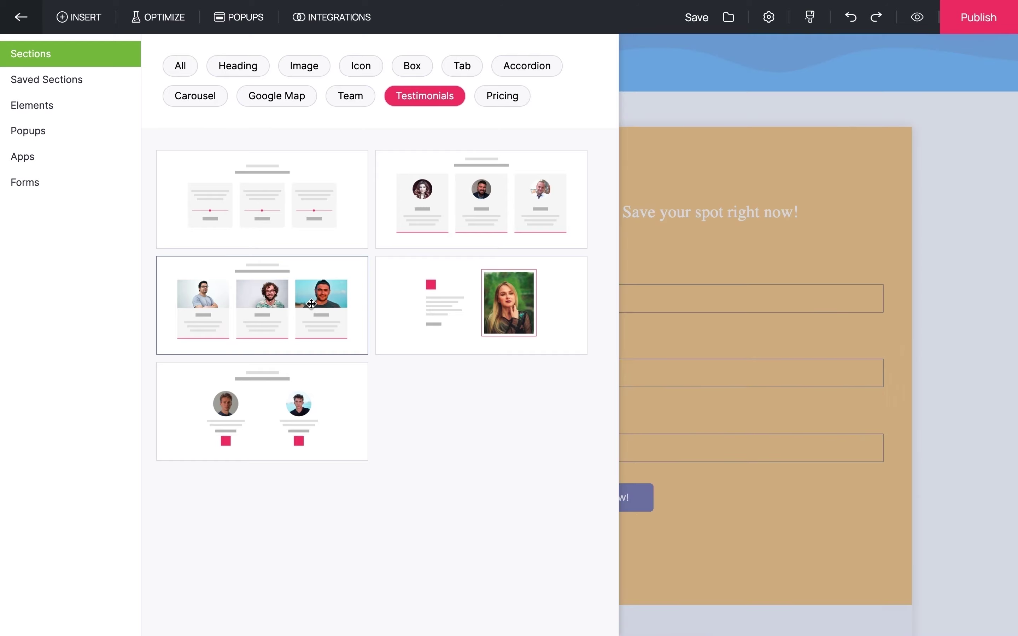
- Title the testimonials section 'Discover the Power of Digital Marketing : A Transformational Journey'
double_click(509, 145)
type("Discover the Power ")
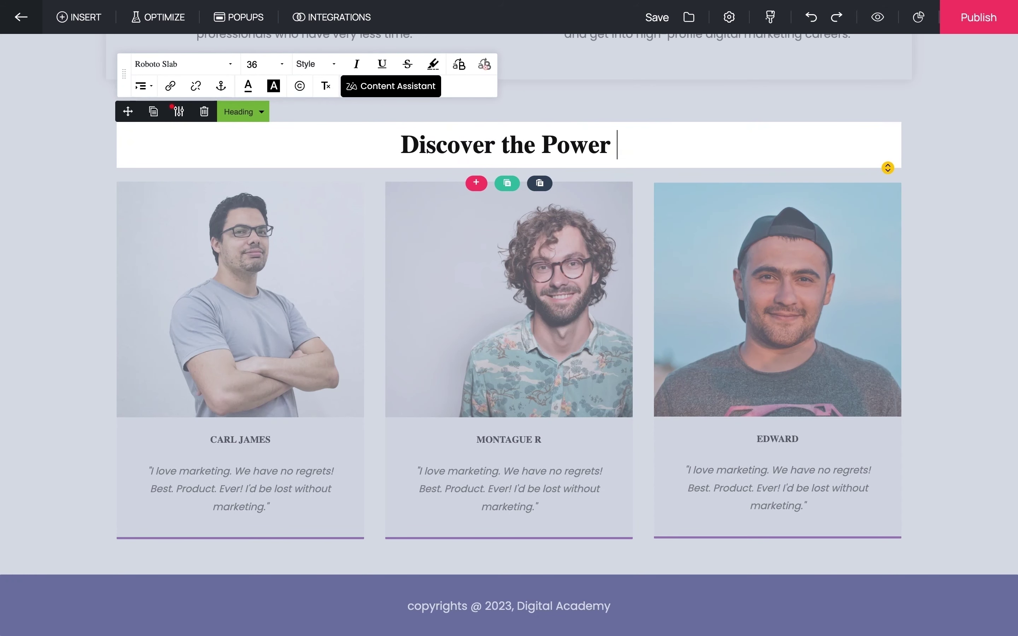
type("of Digital Marketing : A Transformational Journey")
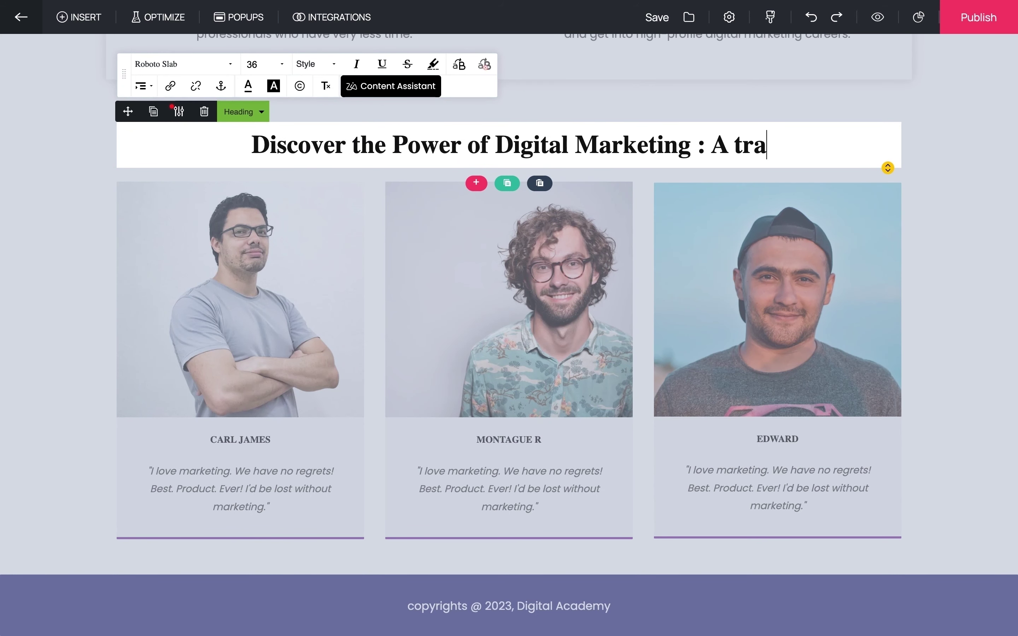
left_click(241, 439)
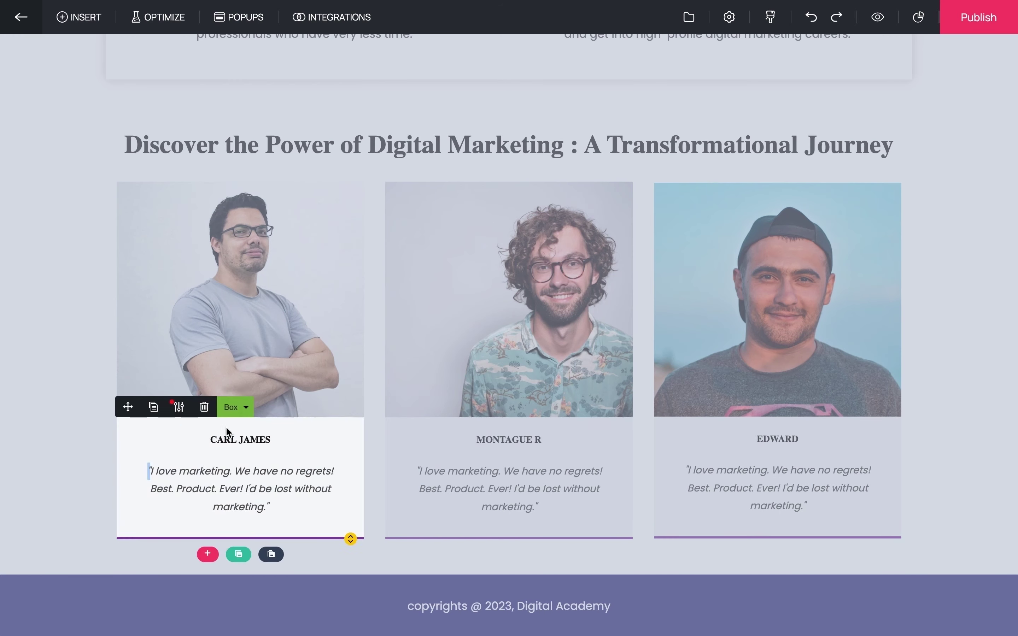
- Rename the first testimonial card with a student's name and replace its photo
left_click(240, 440)
triple_click(241, 439)
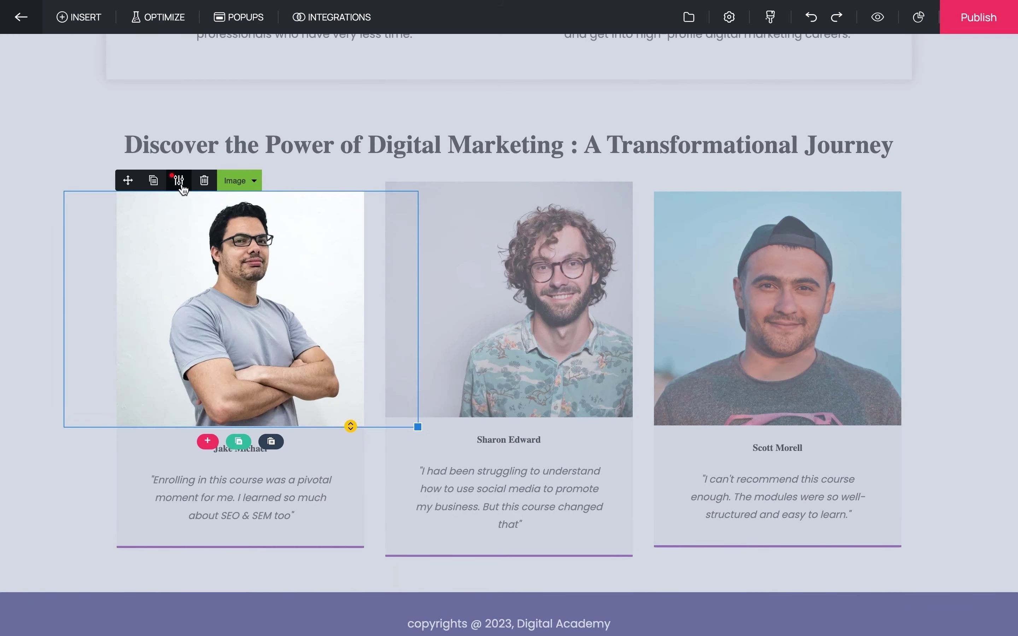
left_click(179, 184)
mouse_move(300, 402)
left_click(287, 434)
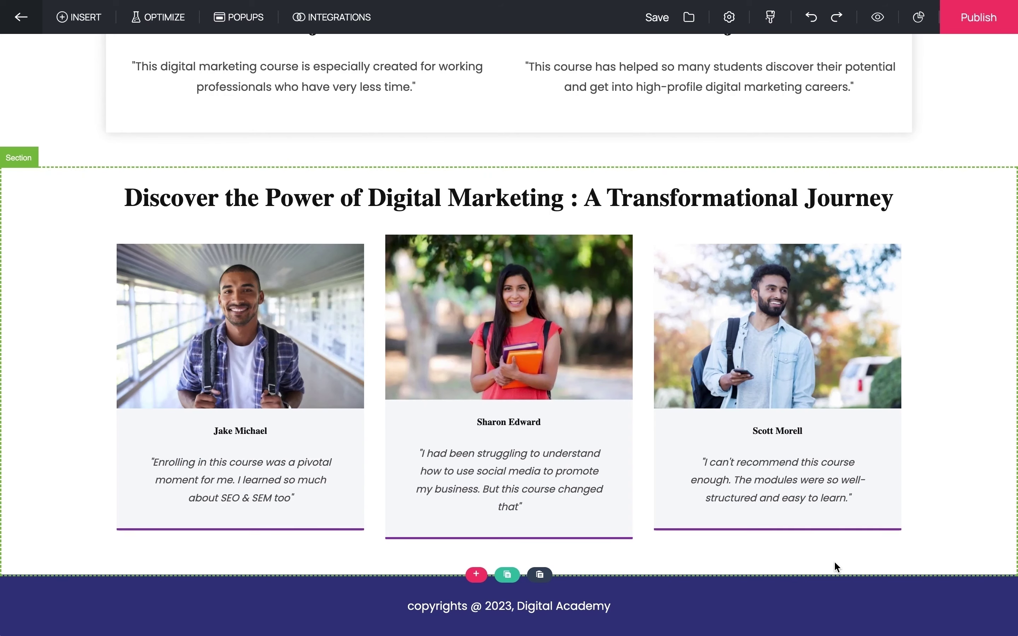
scroll(836, 568, "up", 15)
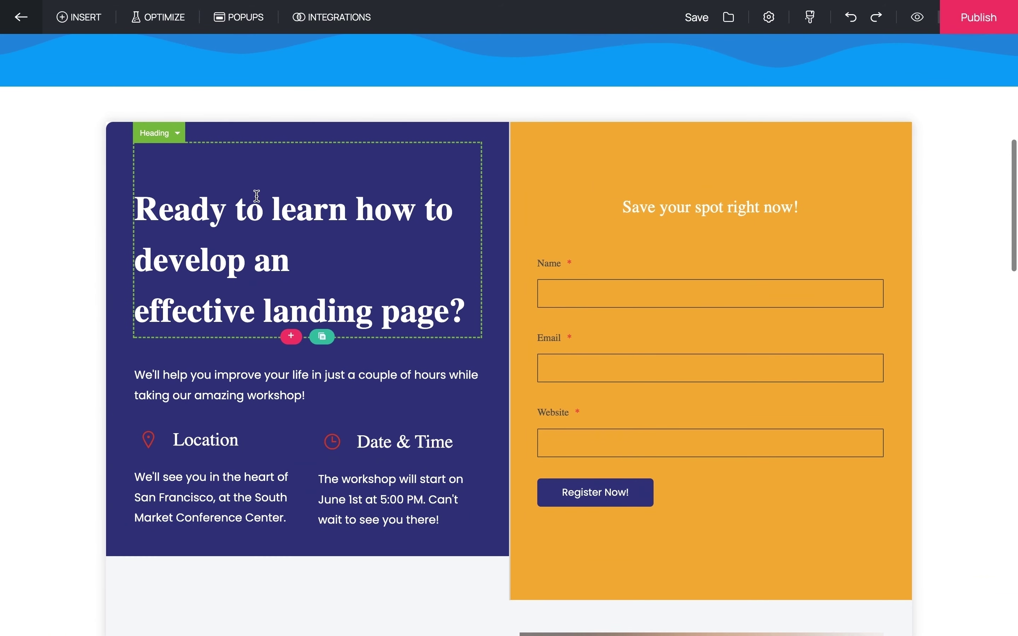
- Rewrite the hero heading as 'Get a Digital Marketing Job!'
left_click(250, 172)
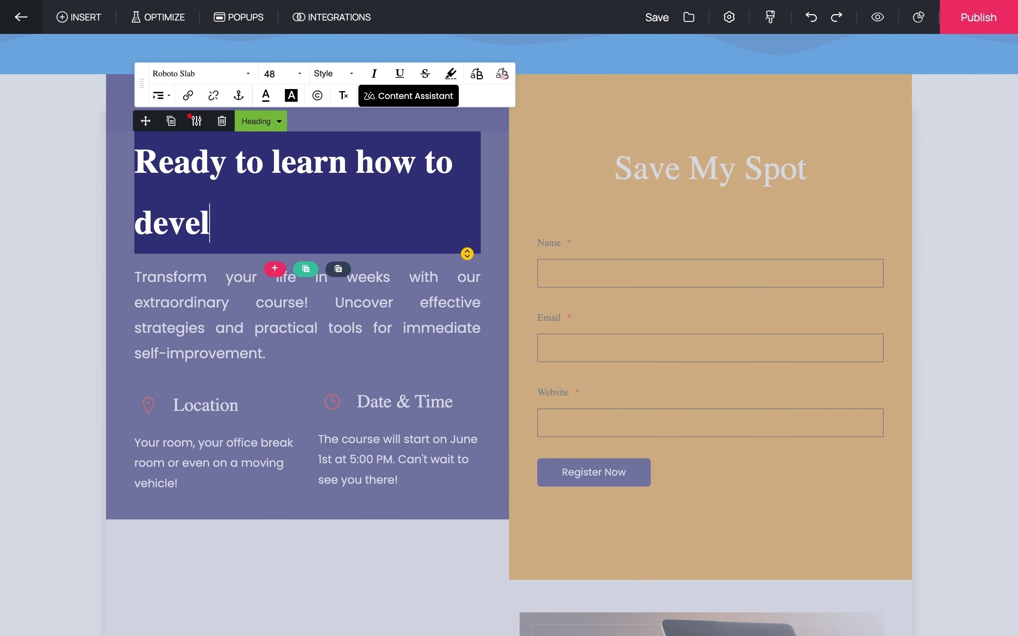
key("BackSpace")
key("BackSpace")
key("BackSpace")
key("BackSpace")
key("BackSpace")
key("BackSpace")
key("BackSpace")
key("BackSpace")
key("BackSpace")
type("Ge")
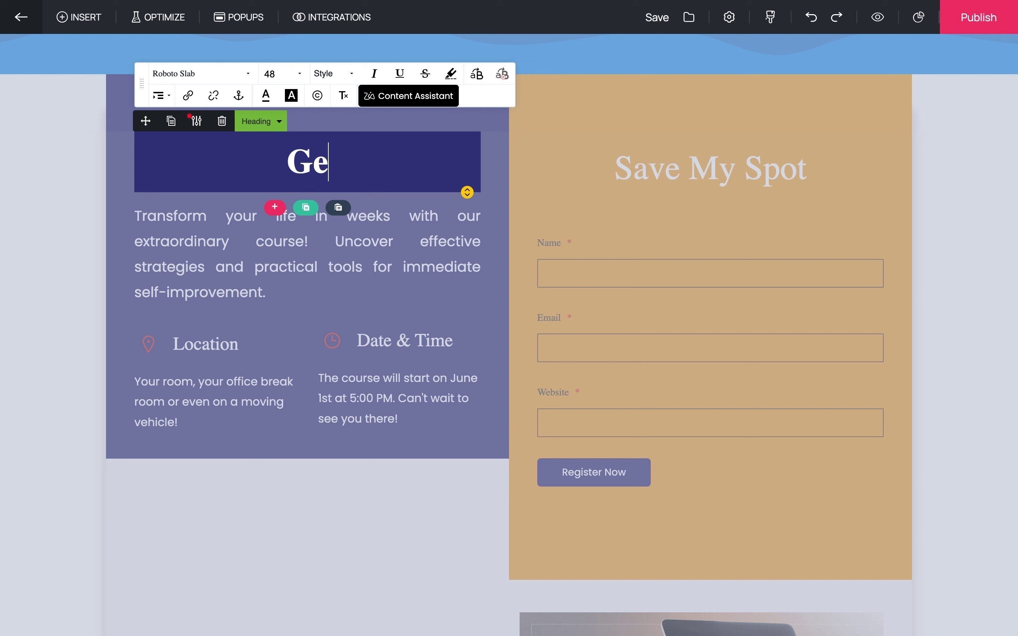
type("t a Digital Marketing Job!")
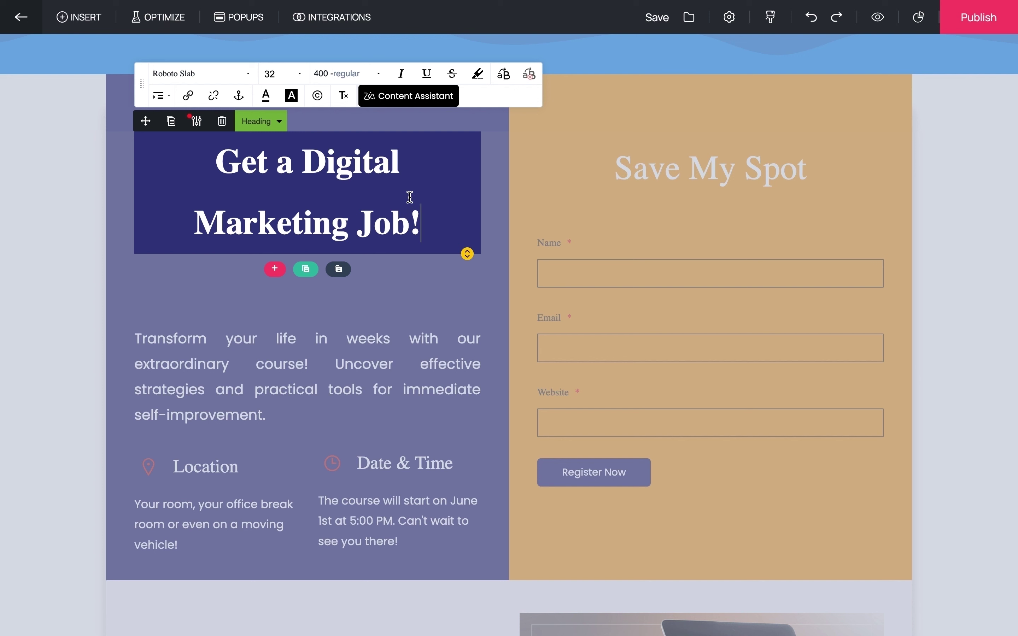
- Regenerate Content Assistant heading suggestions with an Optimistic tone and a 50-character limit
left_click(431, 104)
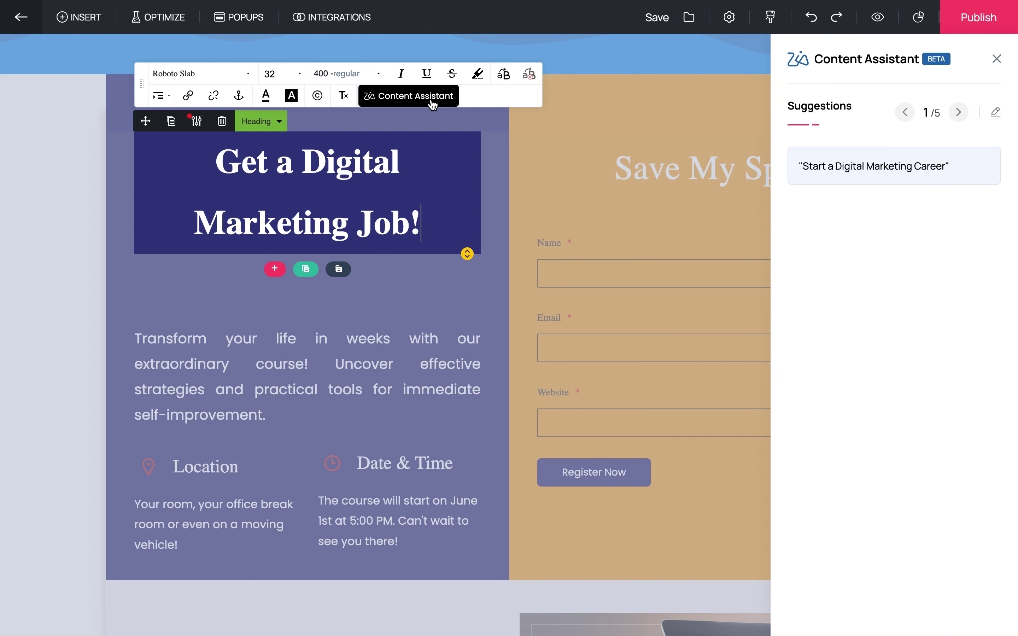
left_click(994, 113)
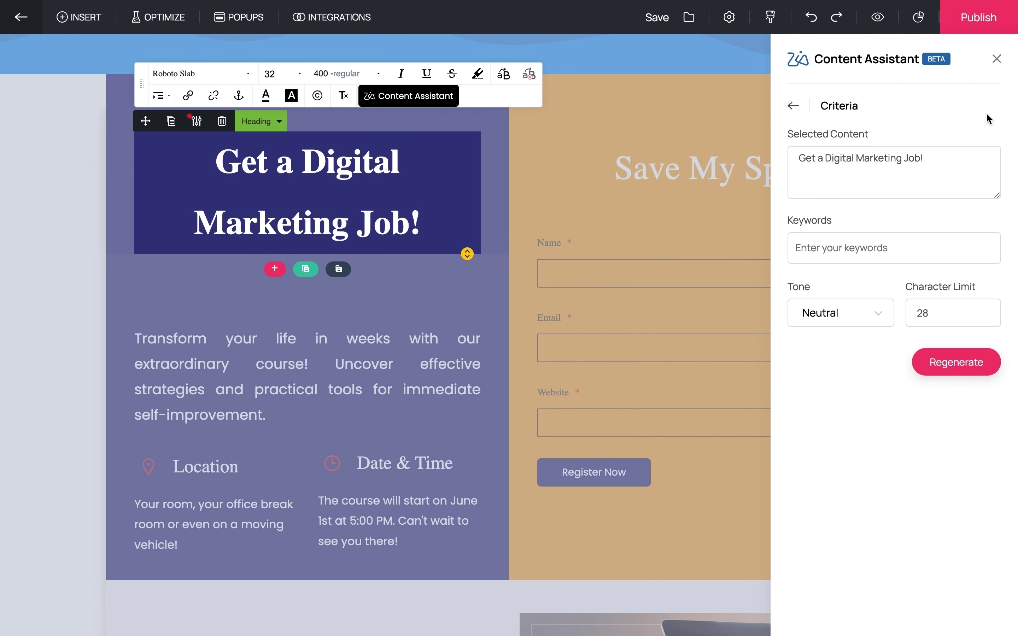
left_click(881, 315)
scroll(857, 420, "down", 5)
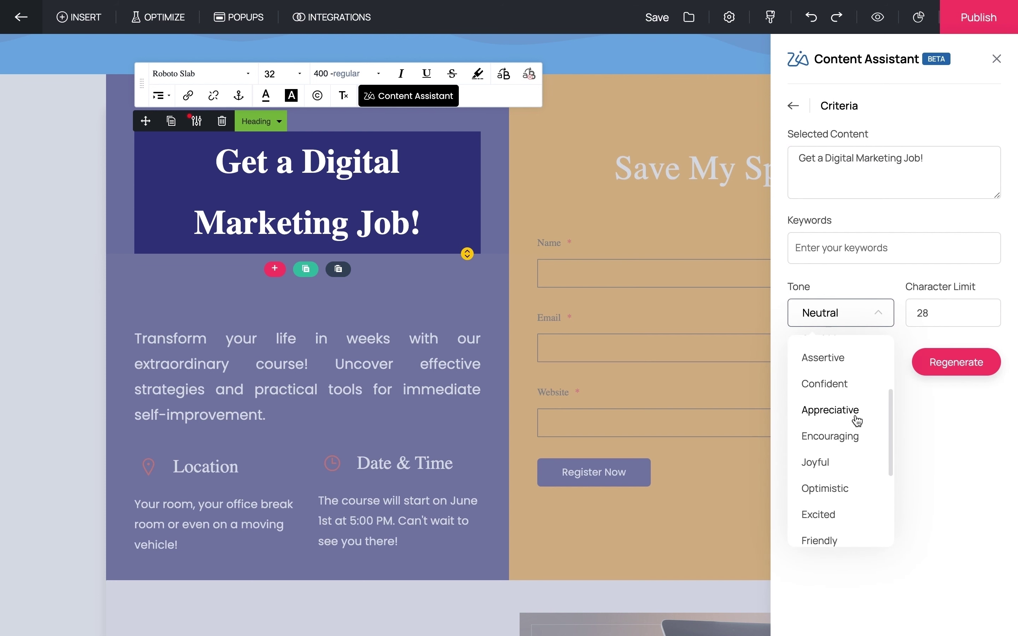
scroll(857, 420, "down", 1)
left_click(857, 415)
left_click(925, 314)
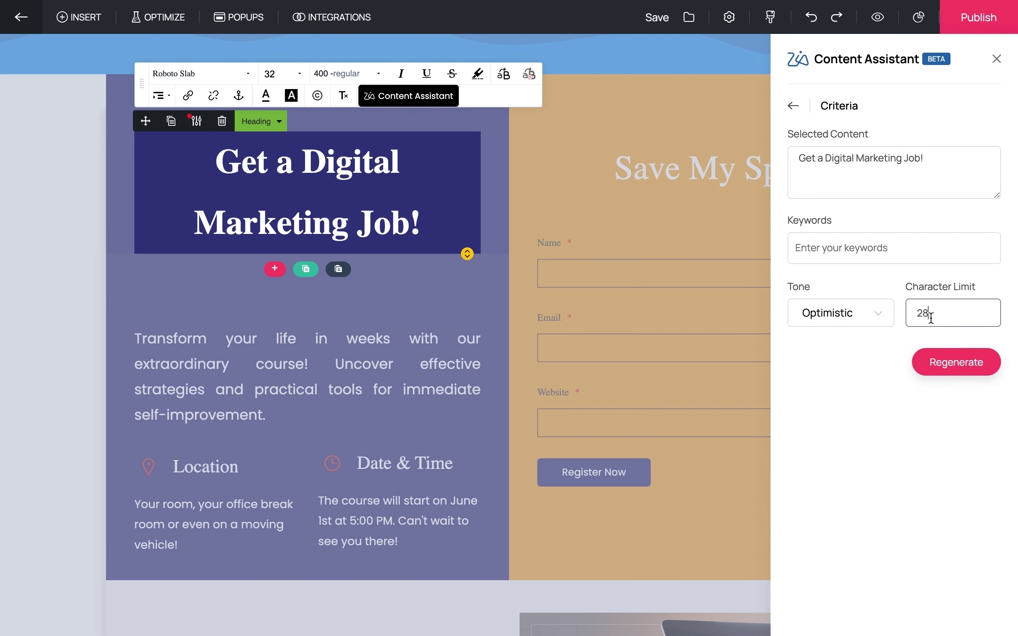
key("BackSpace")
key("BackSpace")
type("50")
left_click(964, 361)
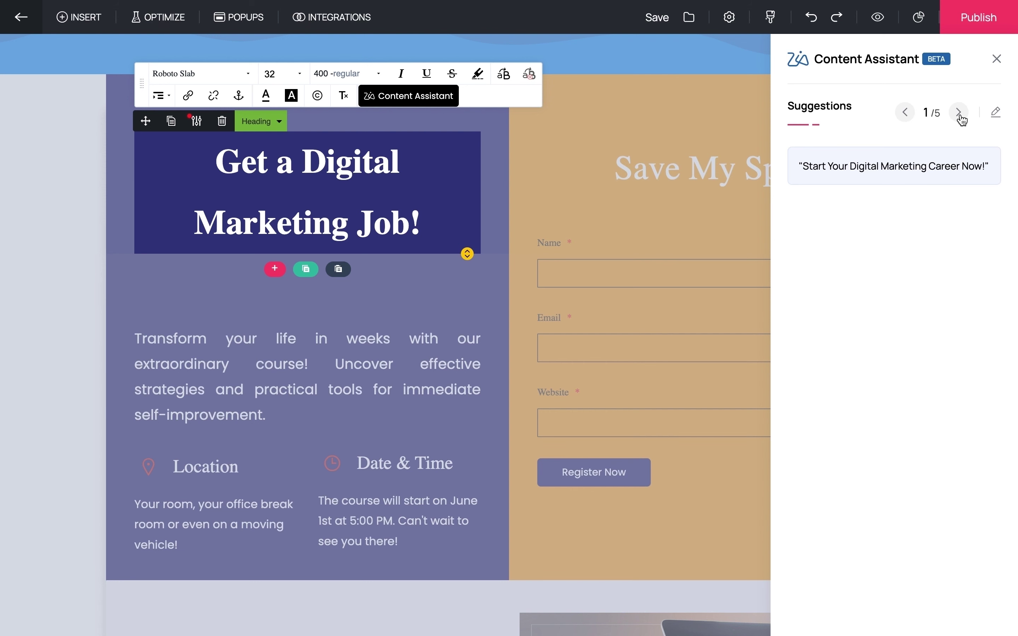
- Replace the heading with the third suggestion, 'Secure Your Dream Digital Marketing Role!'
left_click(960, 115)
left_click(961, 114)
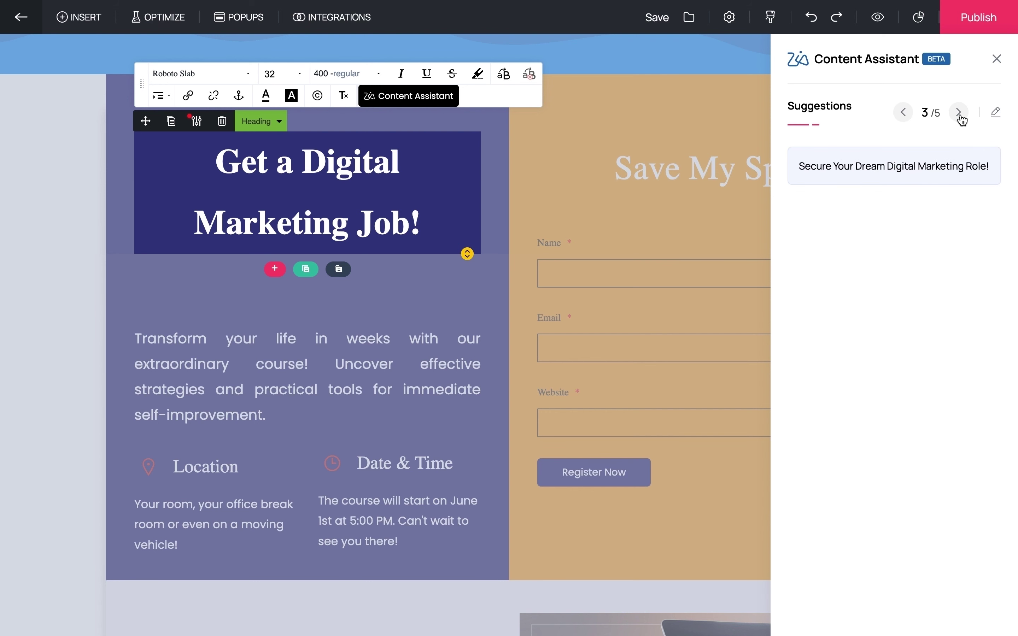
left_click(901, 168)
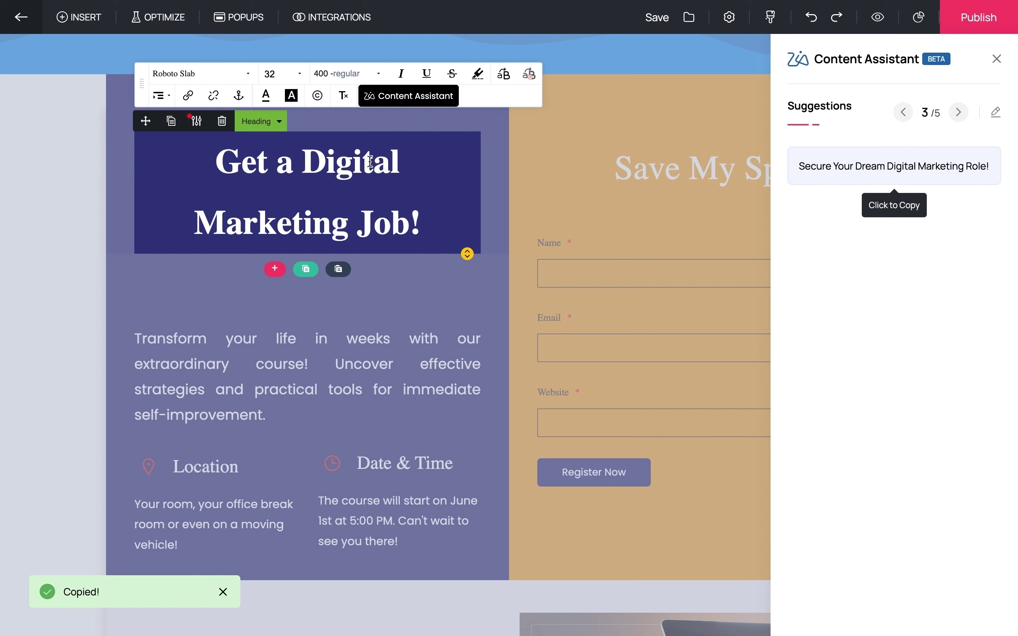
left_click_drag(421, 223, 215, 160)
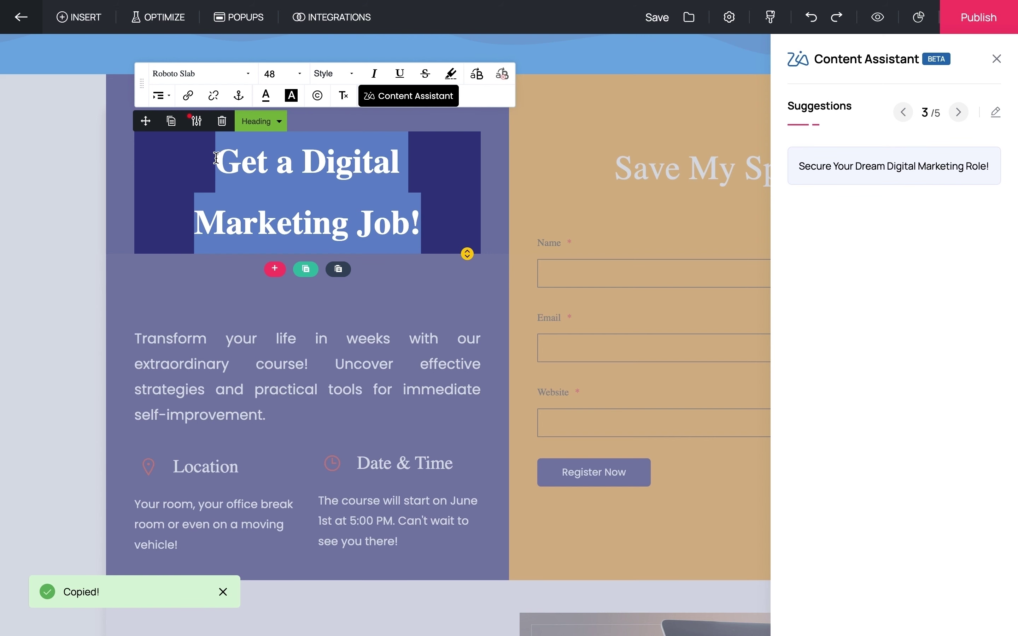
key("ctrl+v")
left_click(570, 414)
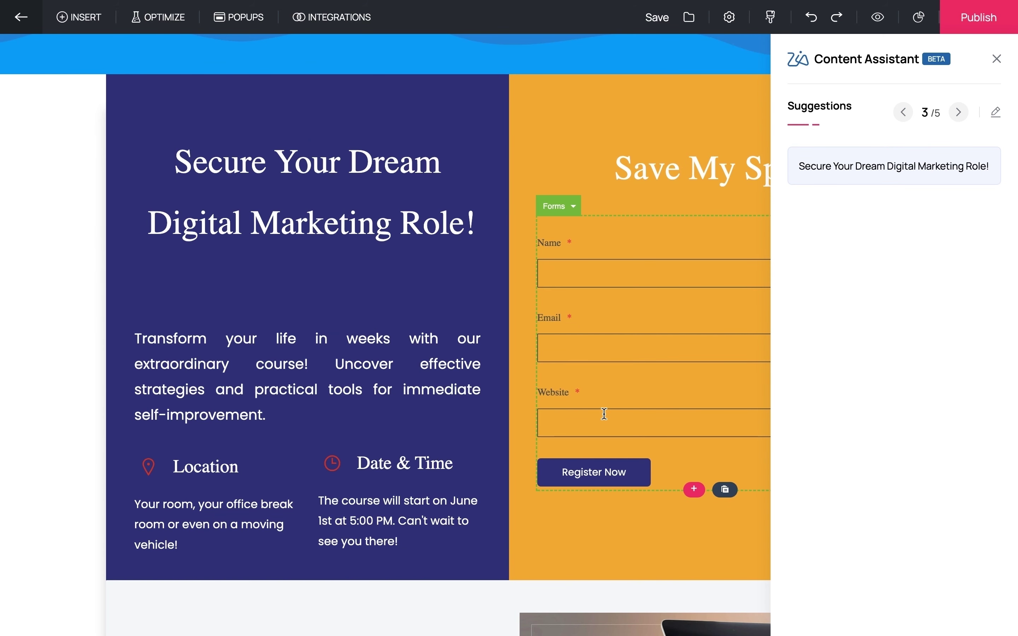
left_click(996, 62)
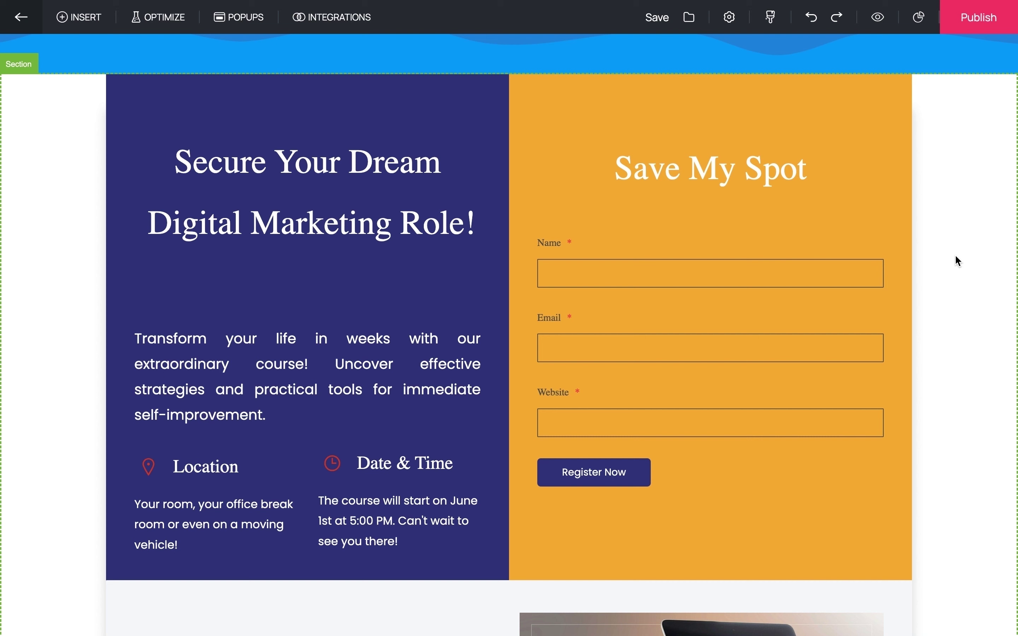
- Scroll down through the landing page and back up to review its sections
scroll(955, 256, "up", 10)
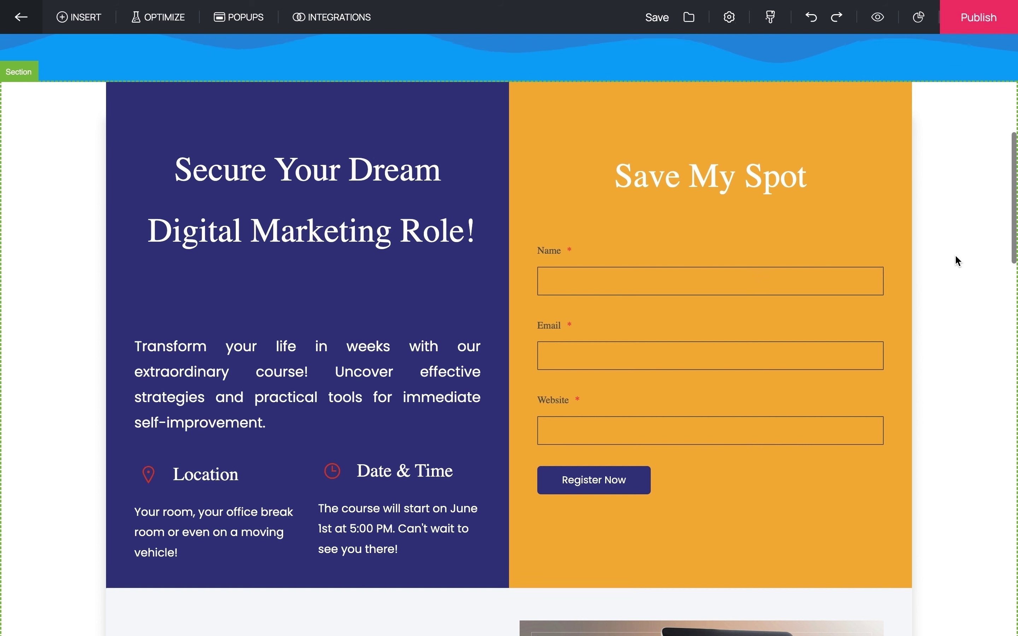
scroll(958, 261, "down", 8)
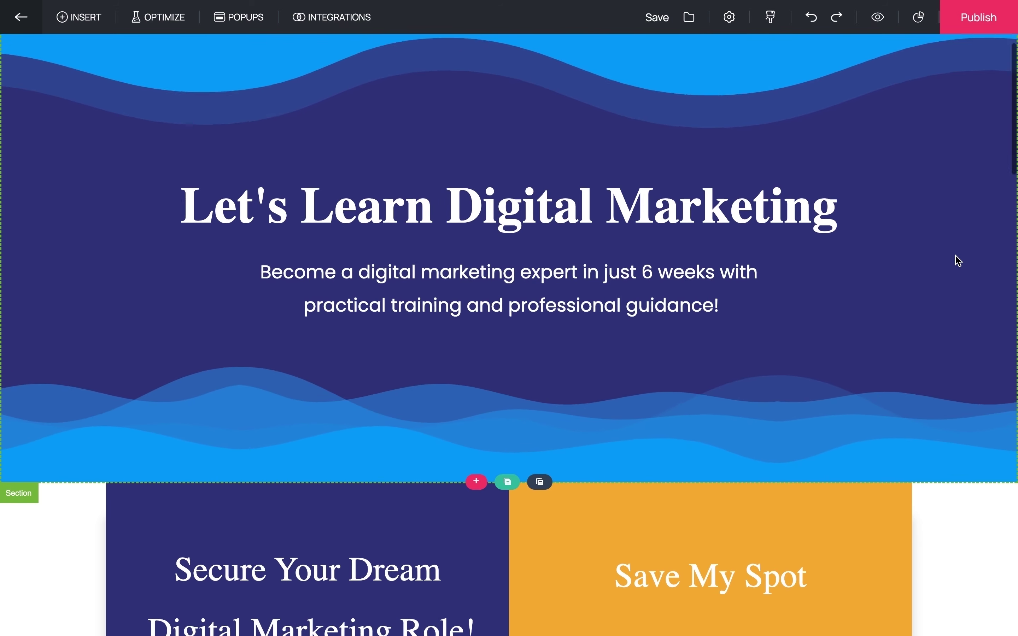
scroll(956, 256, "down", 10)
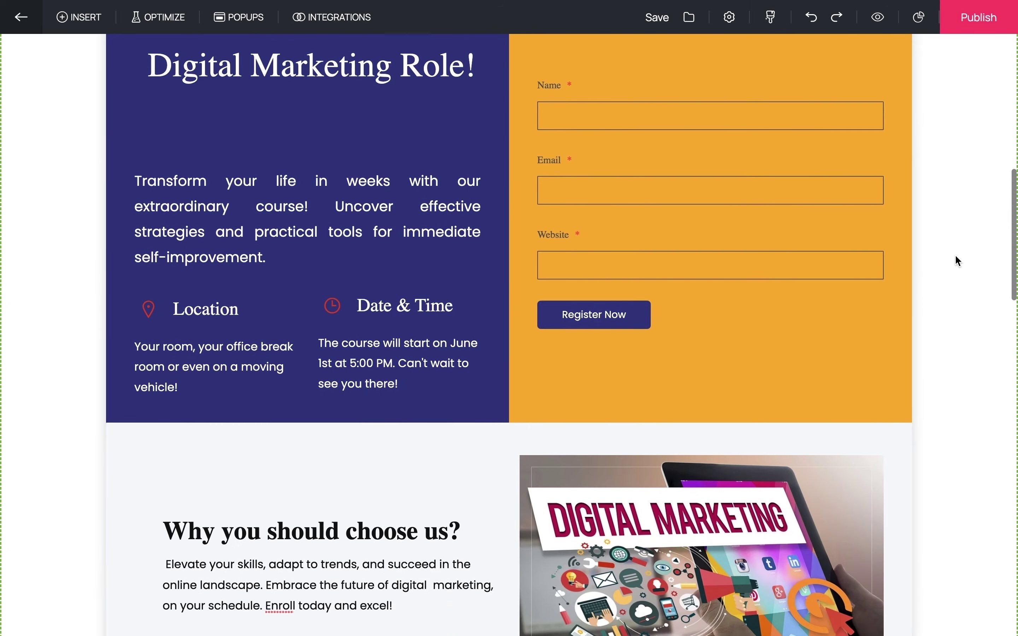
scroll(956, 256, "down", 10)
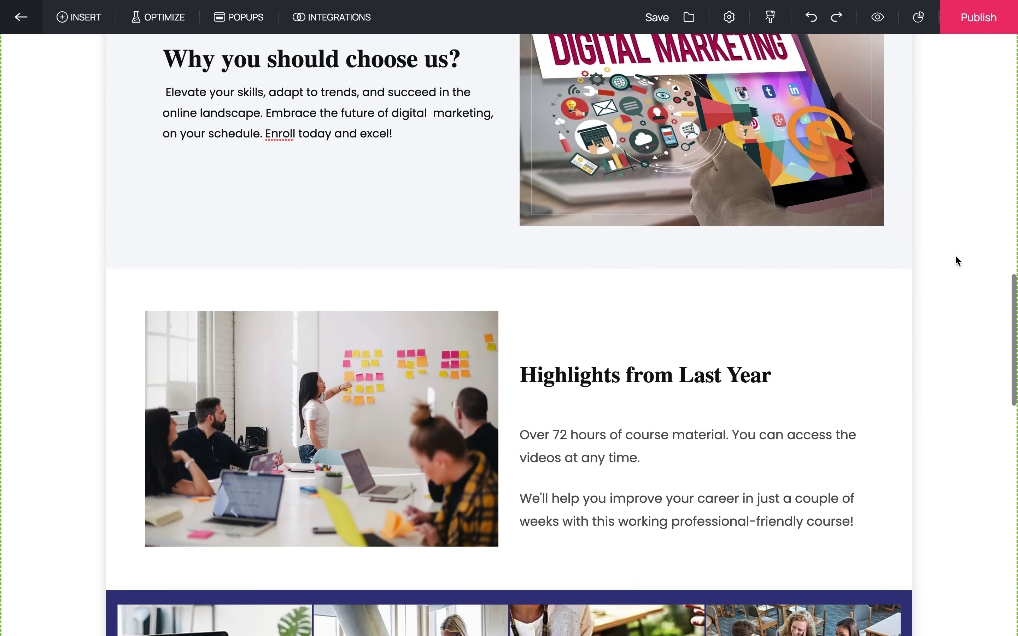
scroll(956, 256, "down", 10)
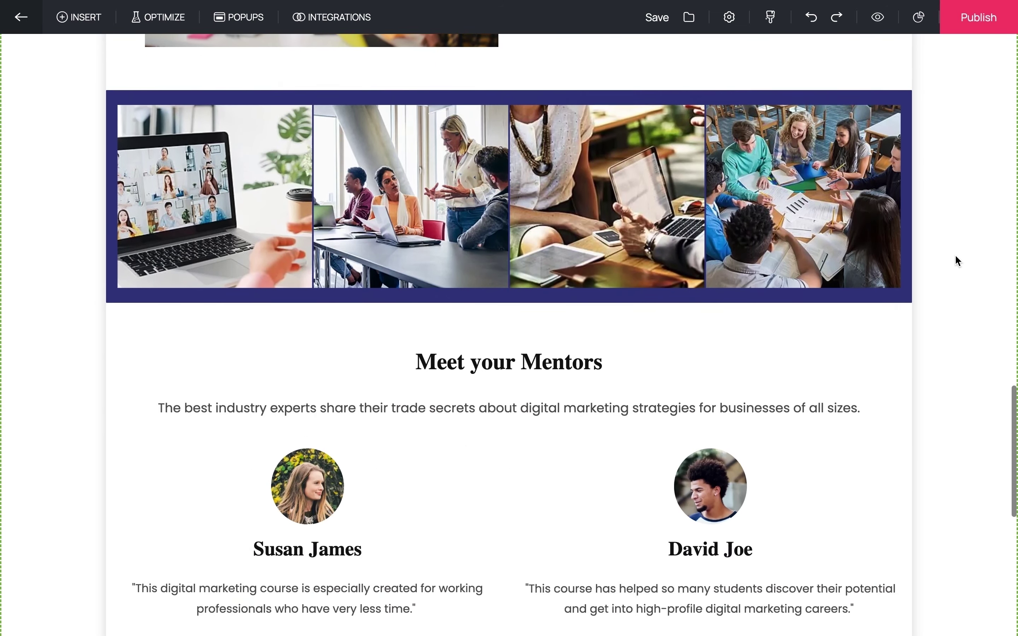
scroll(956, 256, "down", 2)
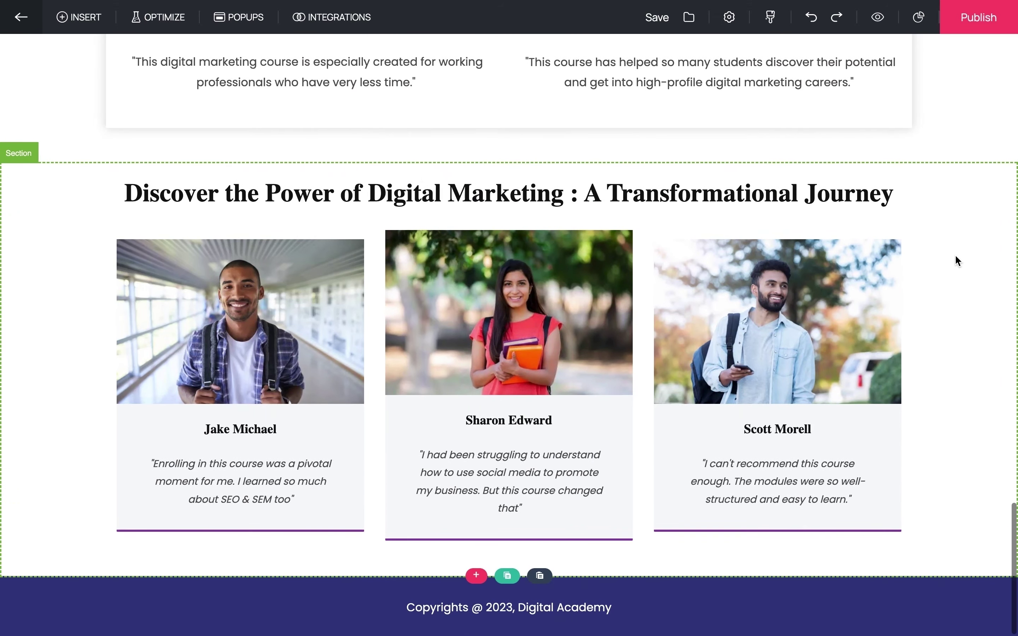
scroll(956, 257, "up", 2)
scroll(956, 257, "up", 18)
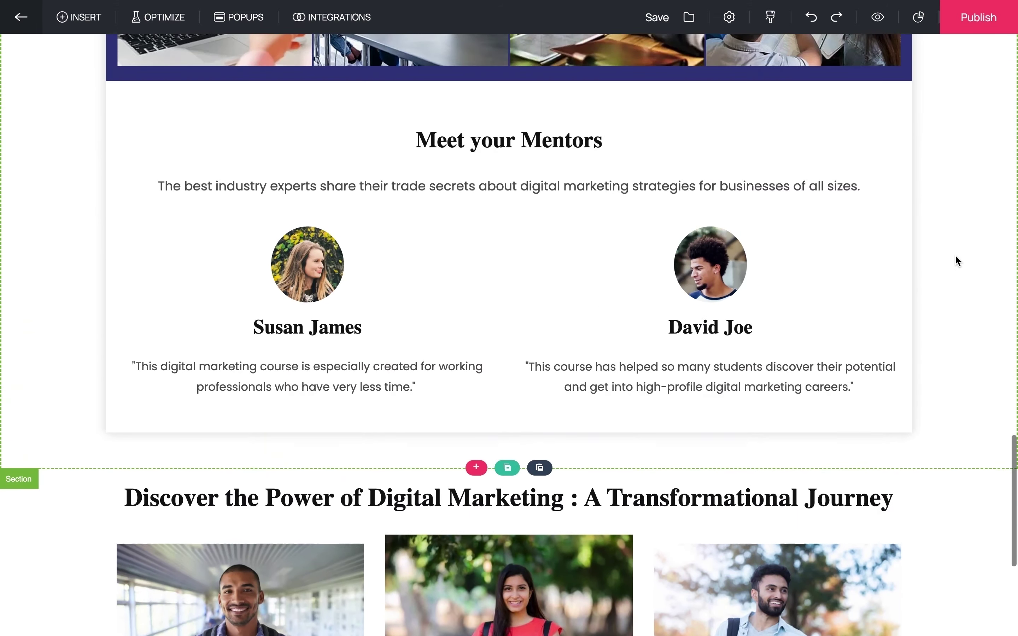
scroll(956, 257, "up", 10)
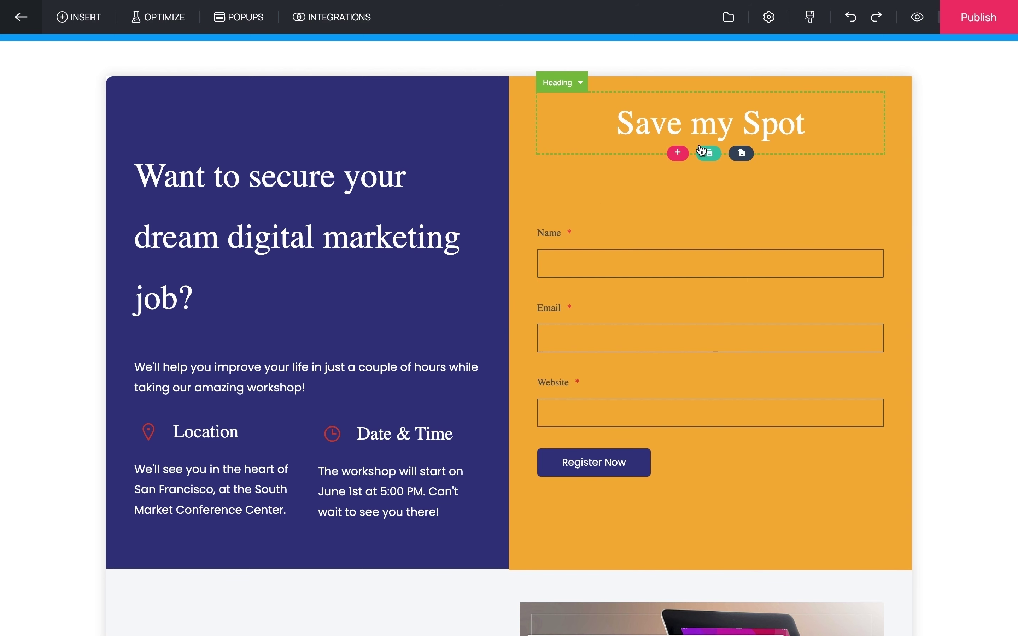
- Change the 'Save my Spot' form heading to 'Learn Digital Marketing in 6 weeks!'
double_click(700, 131)
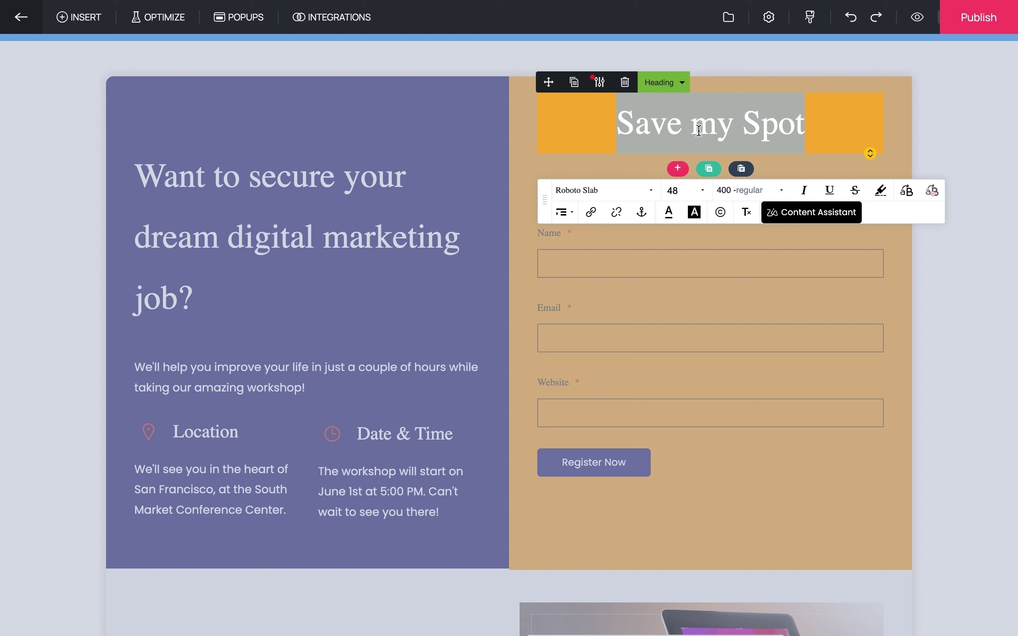
type("Learn Digital Marketing in 6")
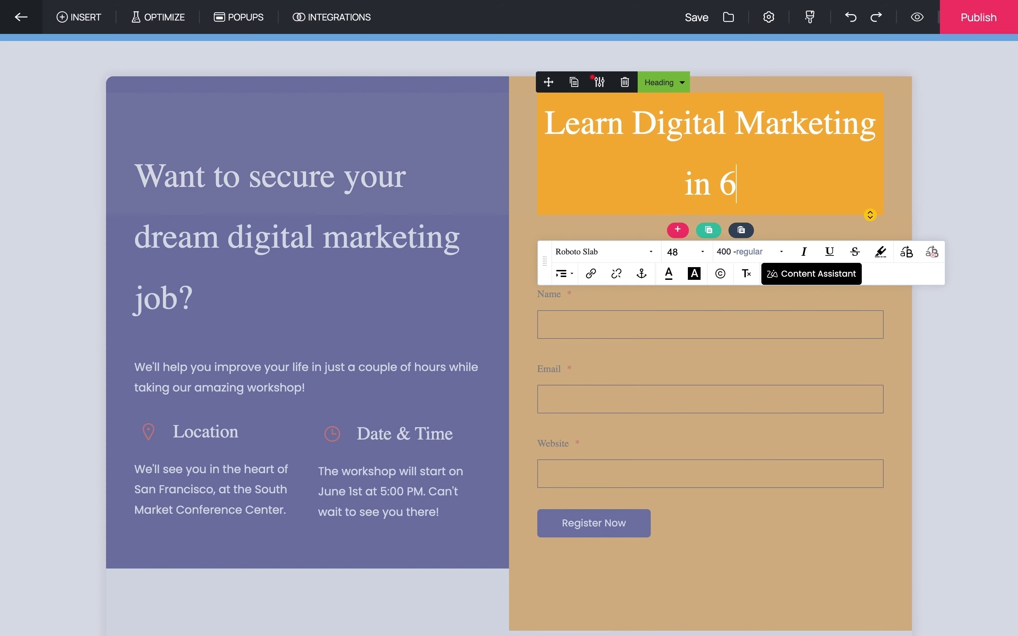
type(" weeks!")
left_click(815, 340)
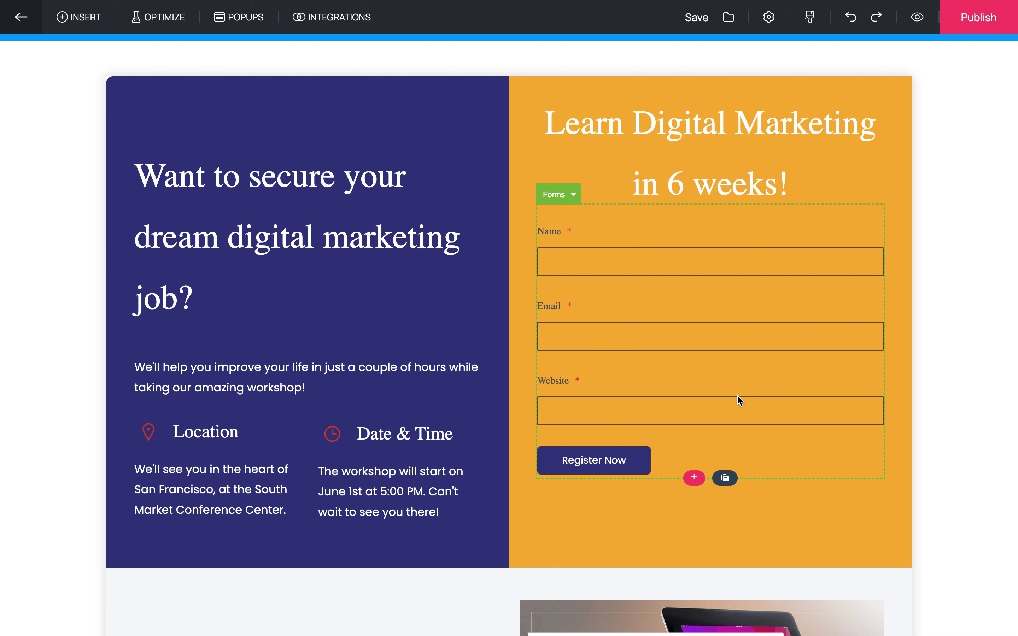
- Delete the Website field from the registration form in the form builder and save it
left_click(543, 313)
left_click(574, 194)
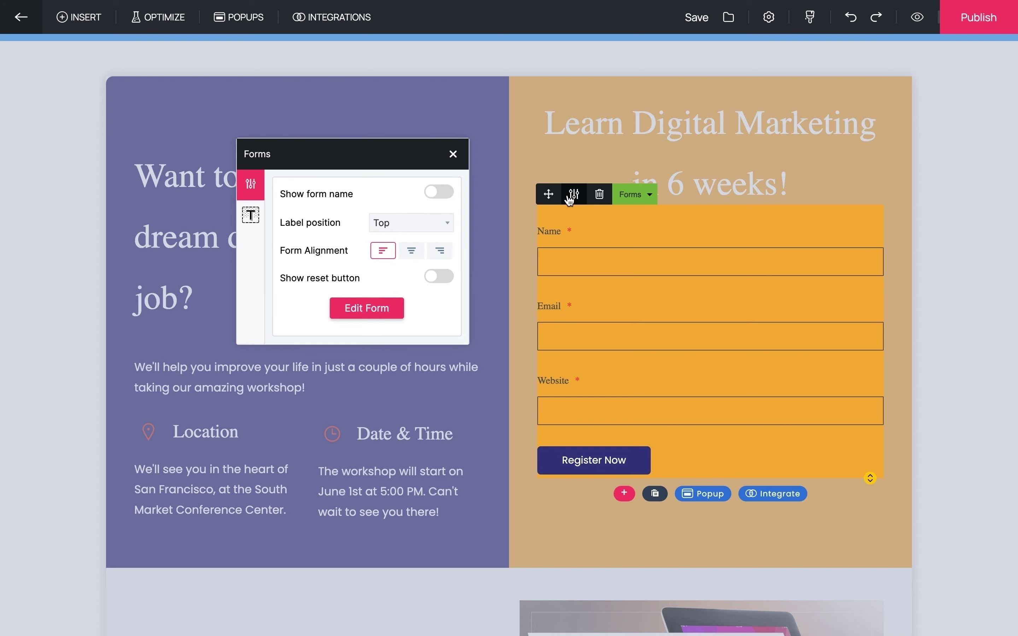
left_click(364, 308)
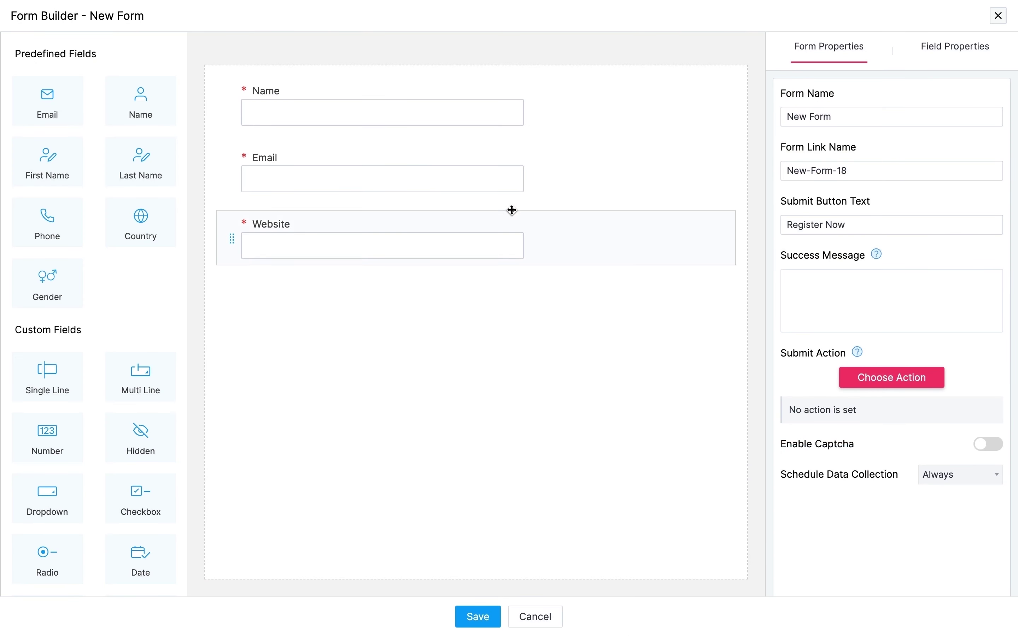
left_click(602, 238)
left_click(718, 213)
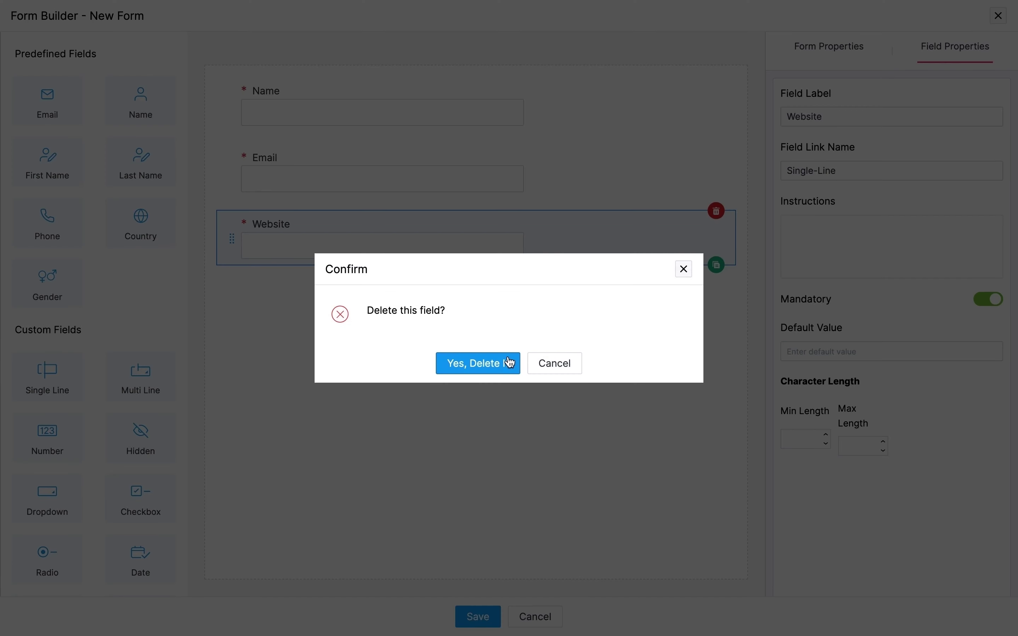
left_click(505, 363)
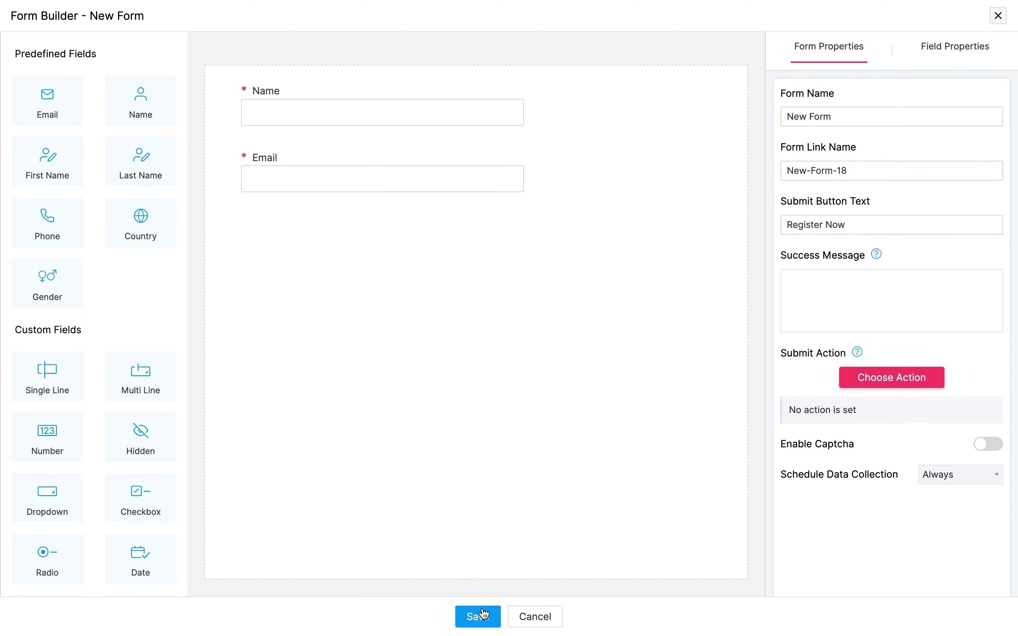
left_click(480, 617)
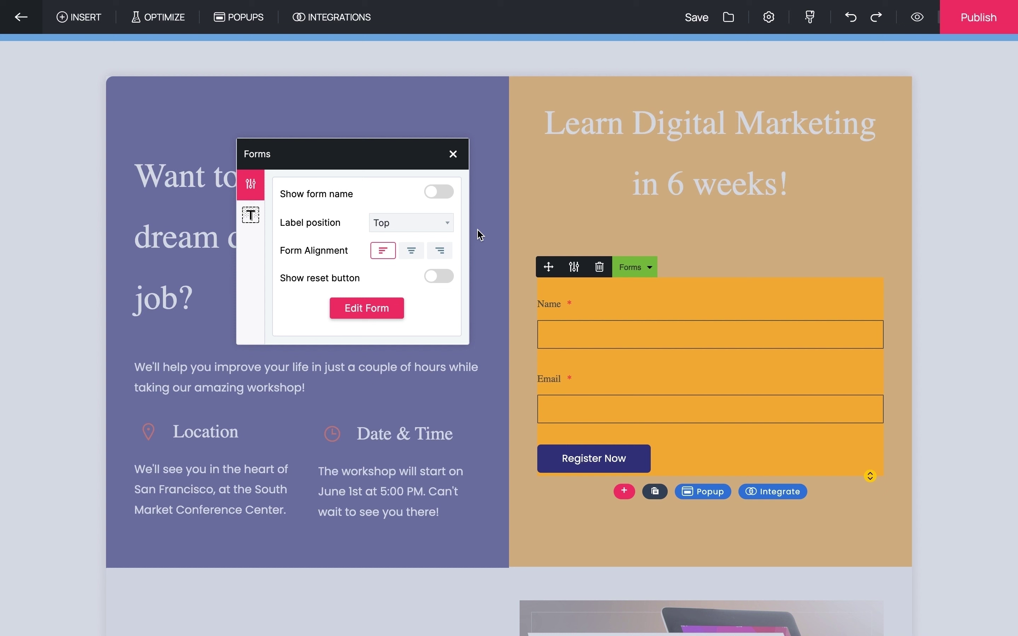
left_click(454, 155)
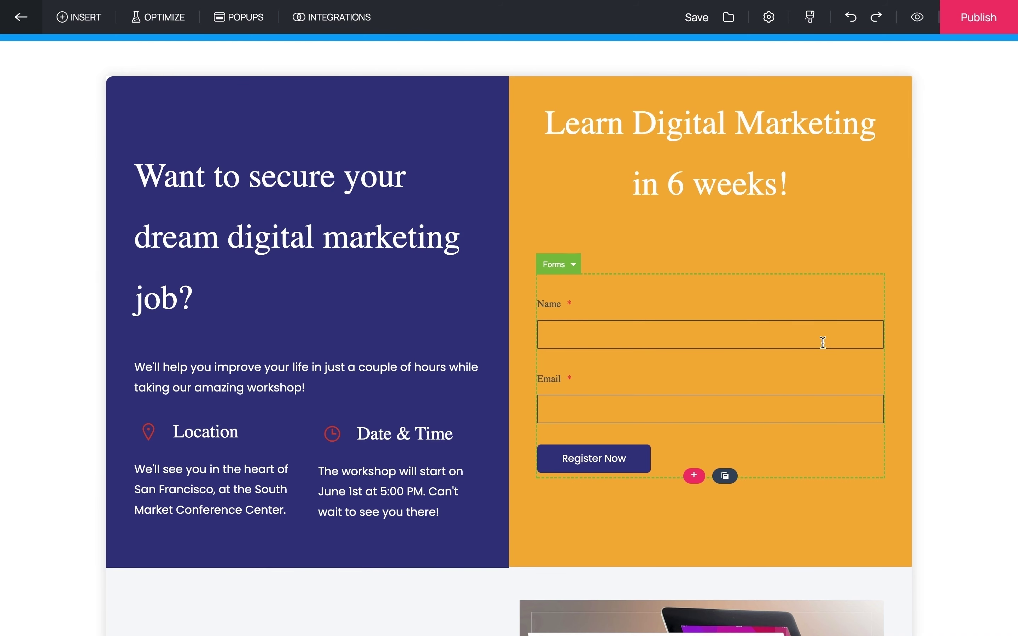
- Browse the registration form's CRM, Email Marketing, Webinar and Marketing integrations, then choose Zoho CRM
left_click(826, 367)
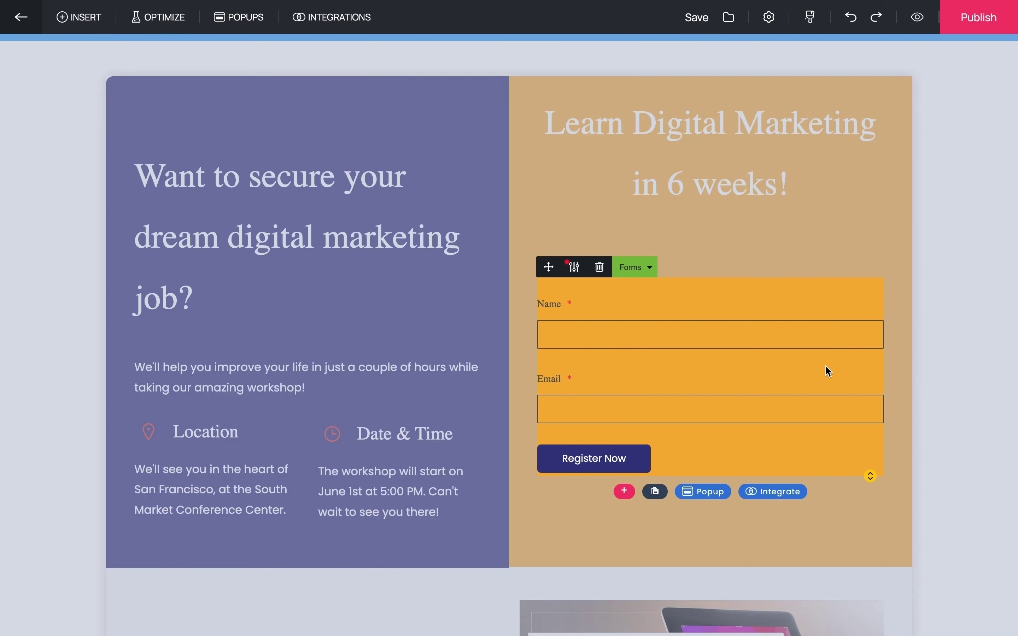
left_click(780, 490)
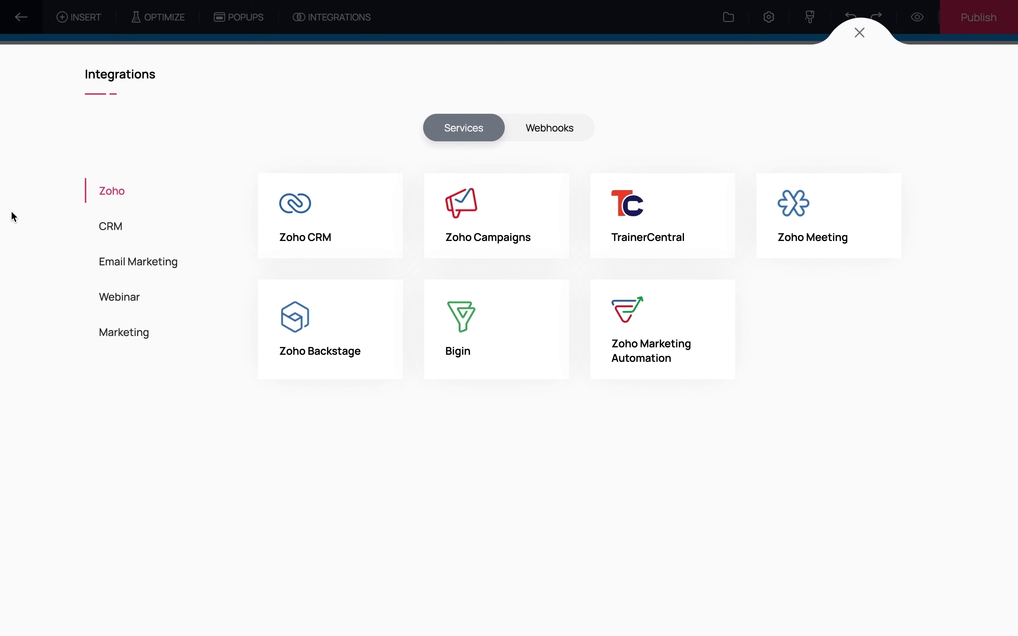
left_click(115, 230)
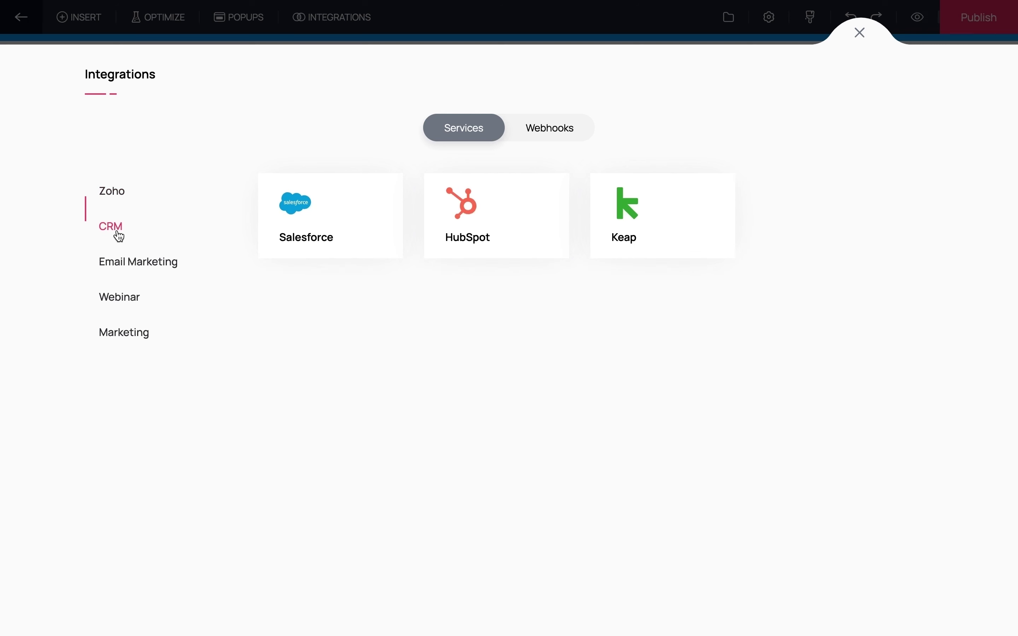
left_click(123, 266)
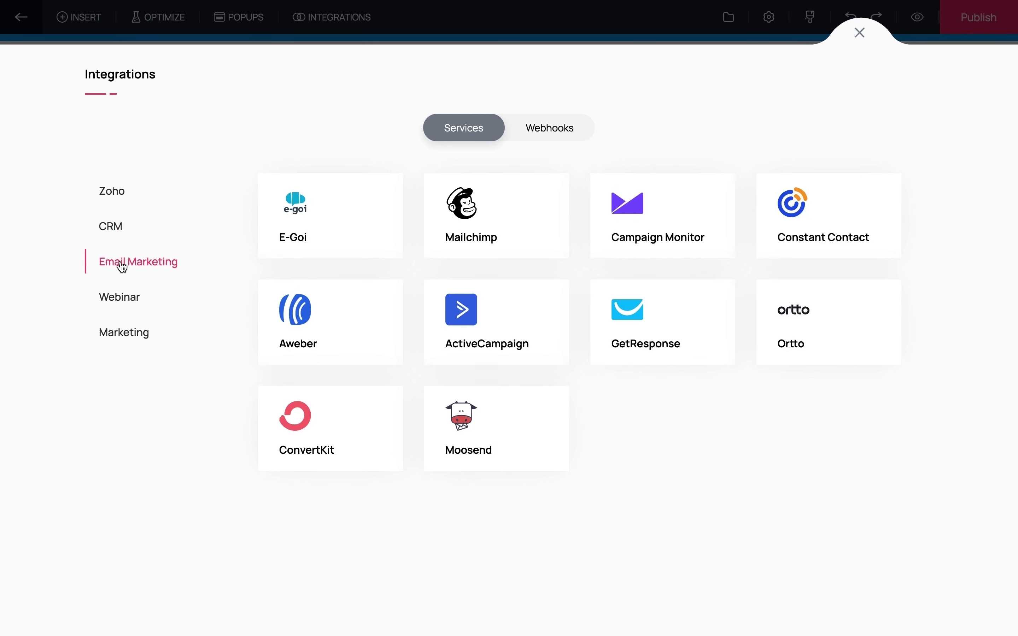
left_click(121, 307)
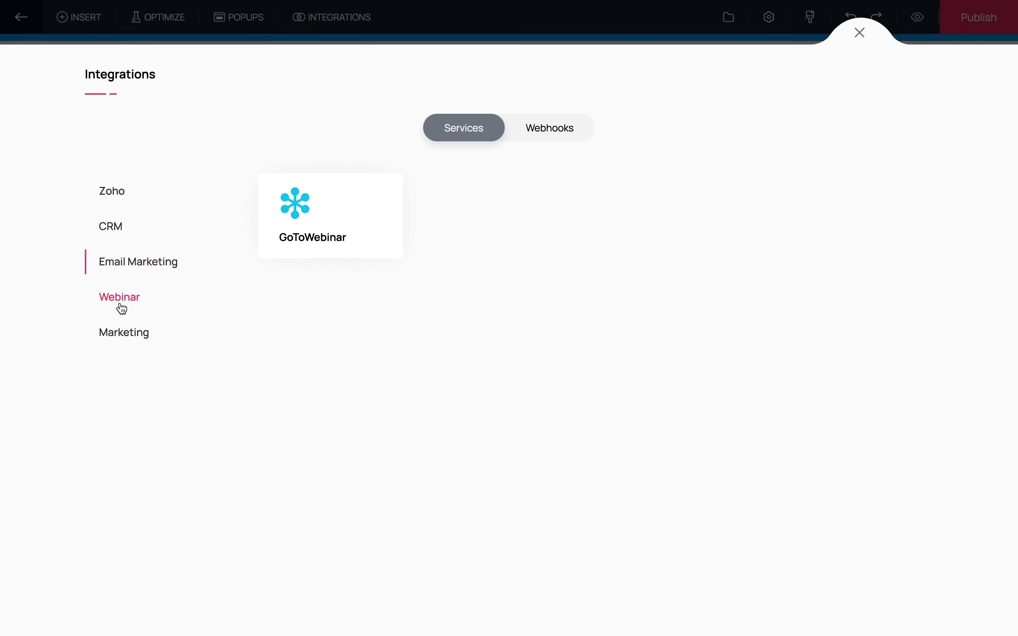
left_click(123, 335)
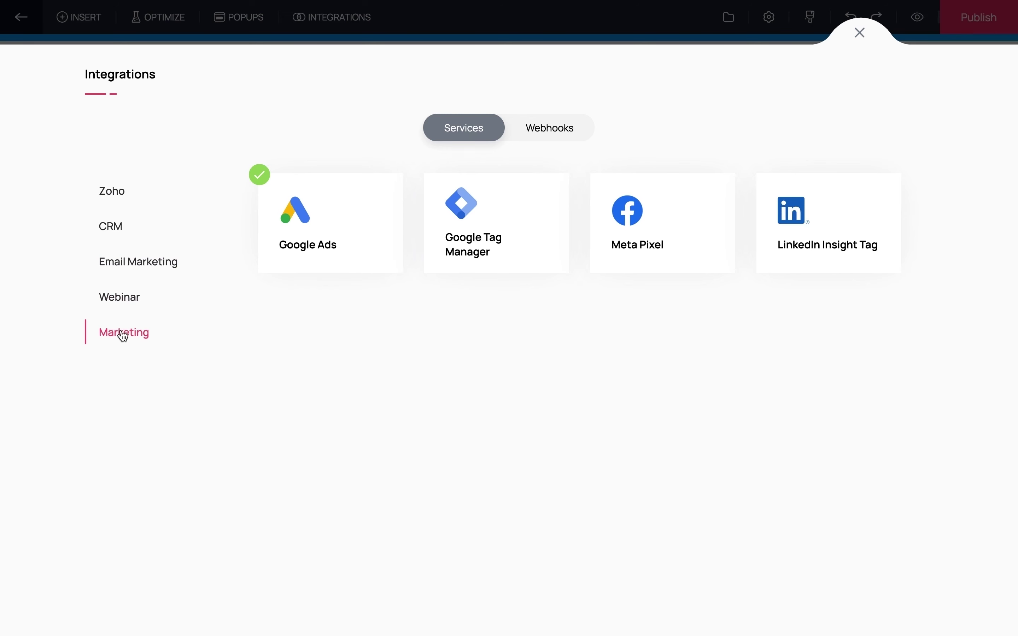
left_click(108, 197)
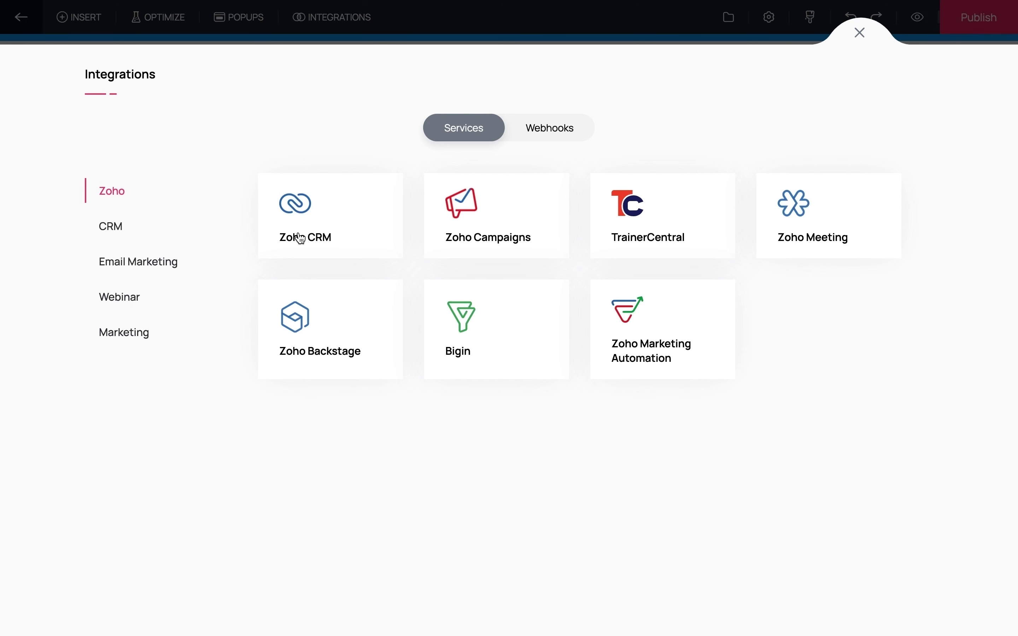
left_click(300, 239)
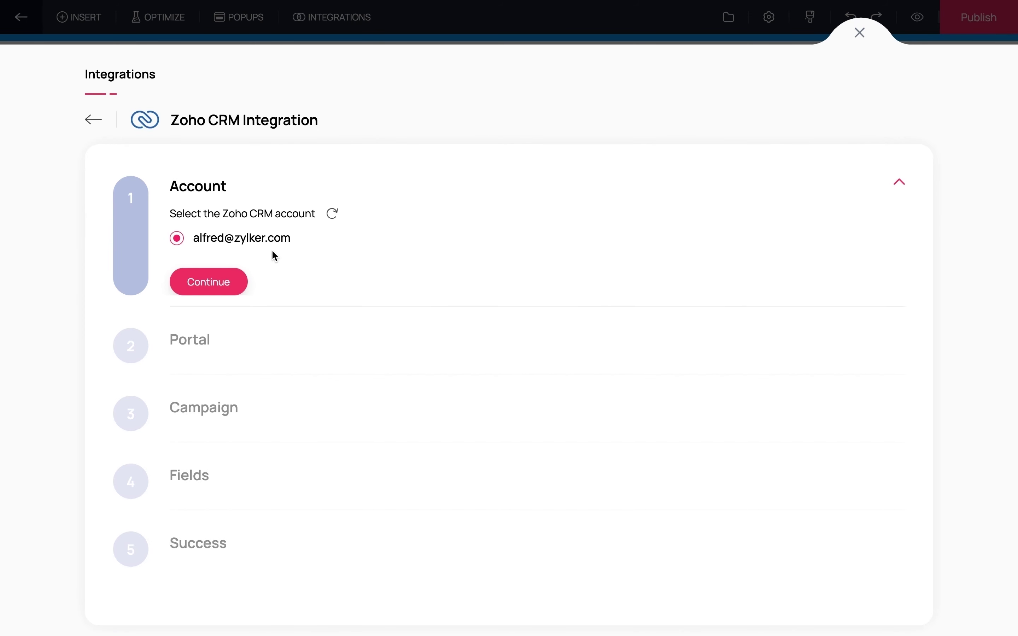
- Confirm the CRM account and portal, choose Training Campaign, and send entries as Contacts
left_click(225, 287)
left_click(216, 352)
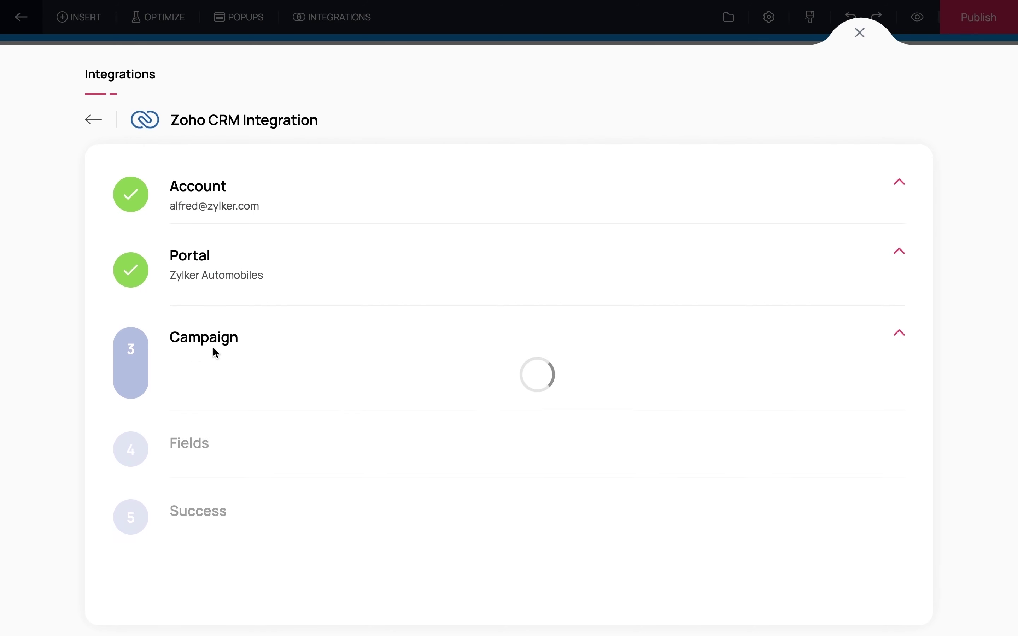
left_click(219, 390)
left_click(201, 459)
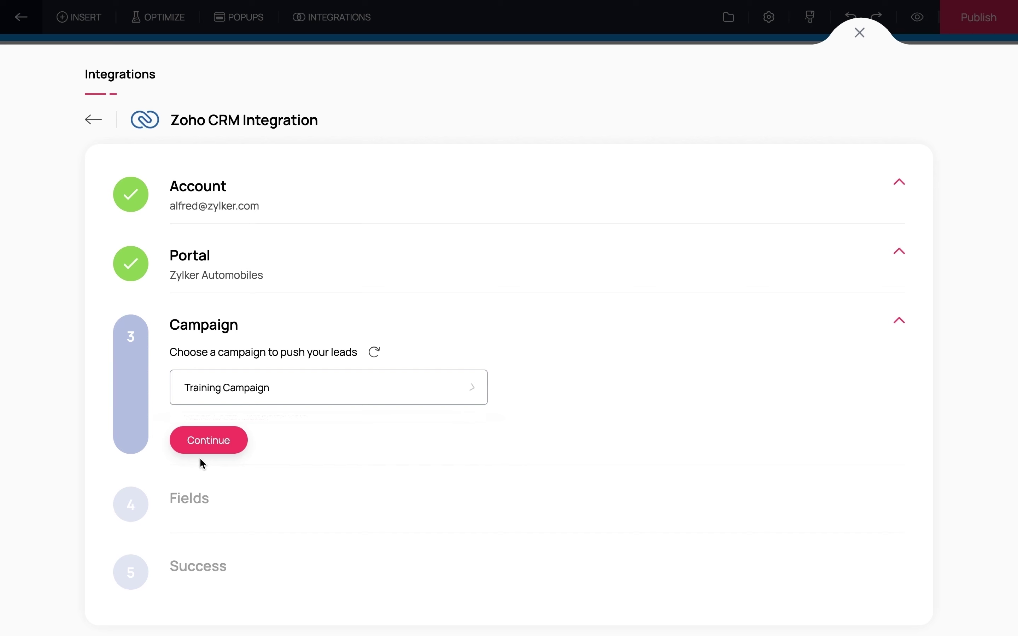
left_click(203, 446)
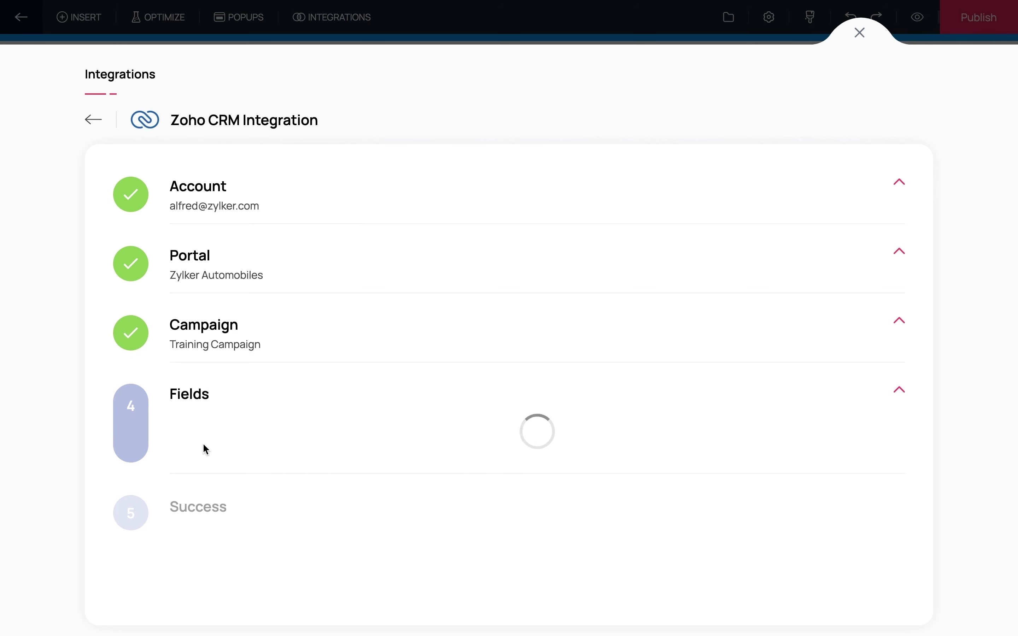
left_click(737, 435)
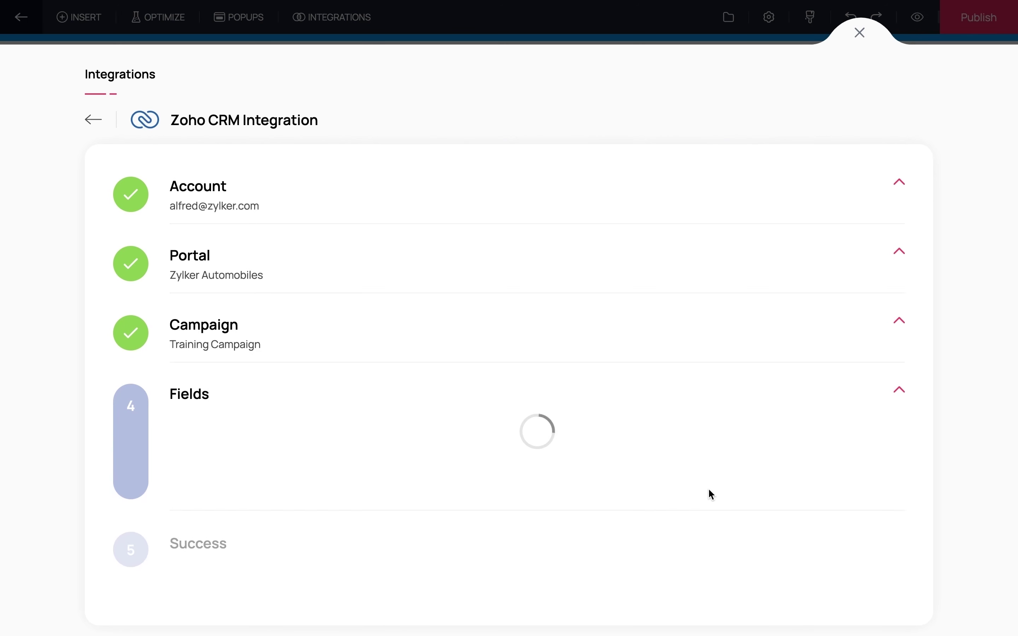
- Map CRM Last Name to the form's Name field and CRM Email to Email
left_click(703, 509)
left_click(663, 561)
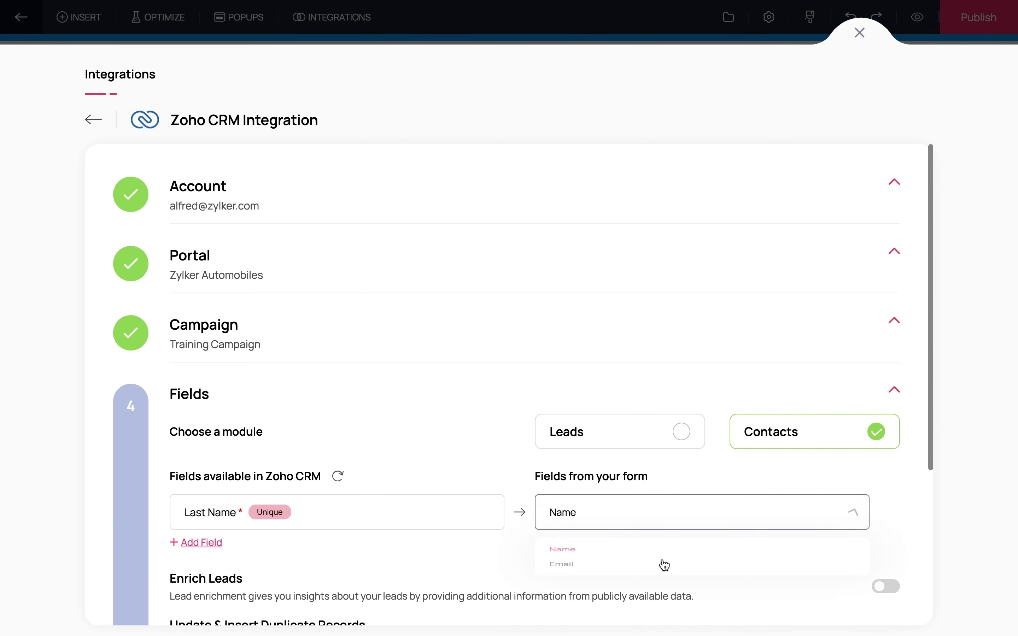
left_click(211, 546)
scroll(414, 520, "down", 2)
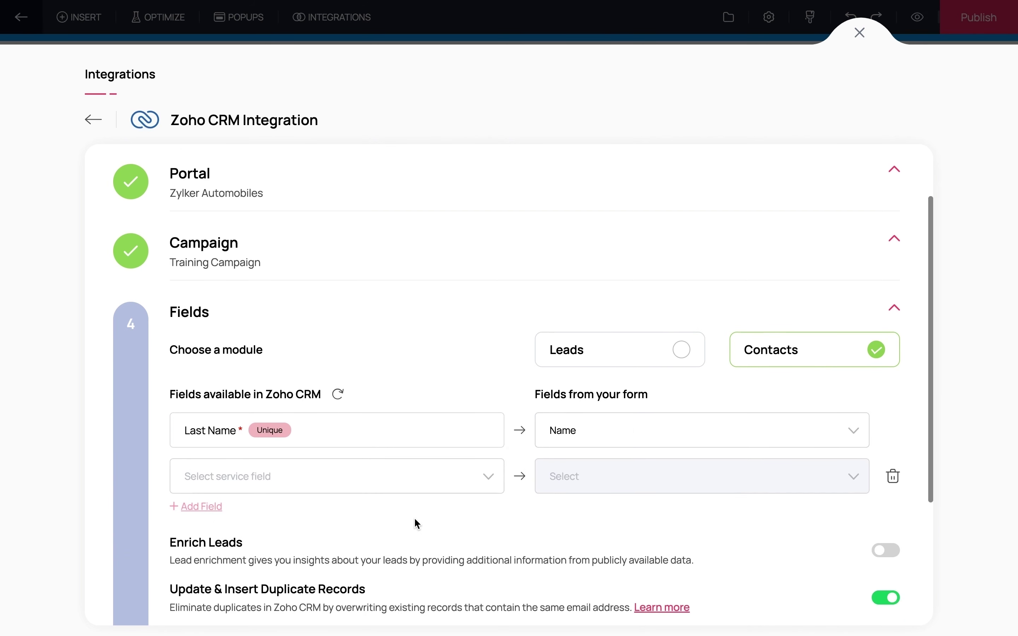
left_click(486, 486)
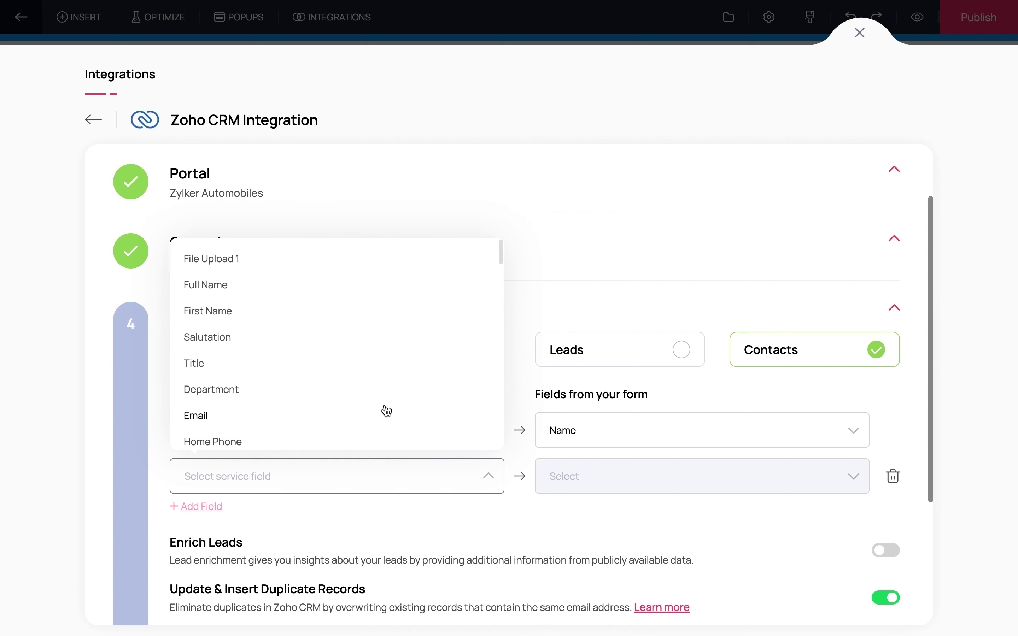
left_click(387, 412)
left_click(591, 484)
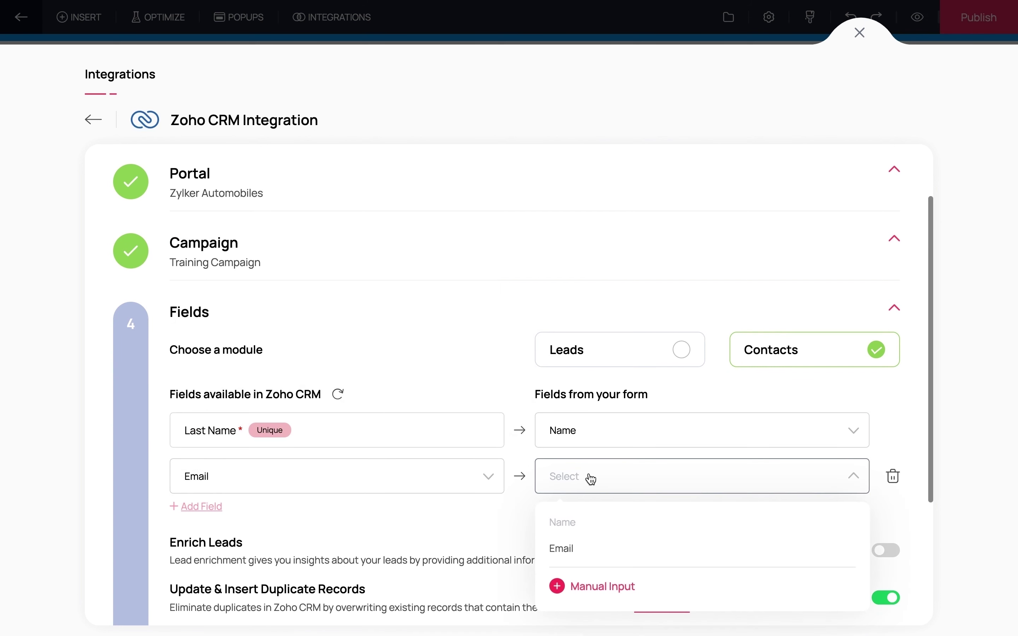
left_click(583, 547)
scroll(555, 519, "down", 2)
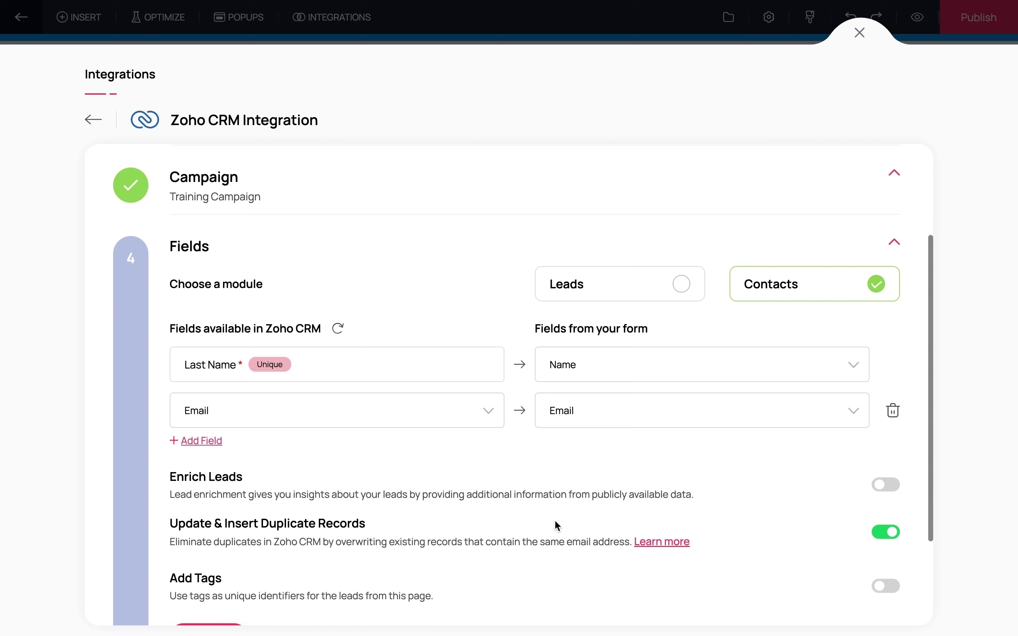
scroll(556, 521, "down", 1)
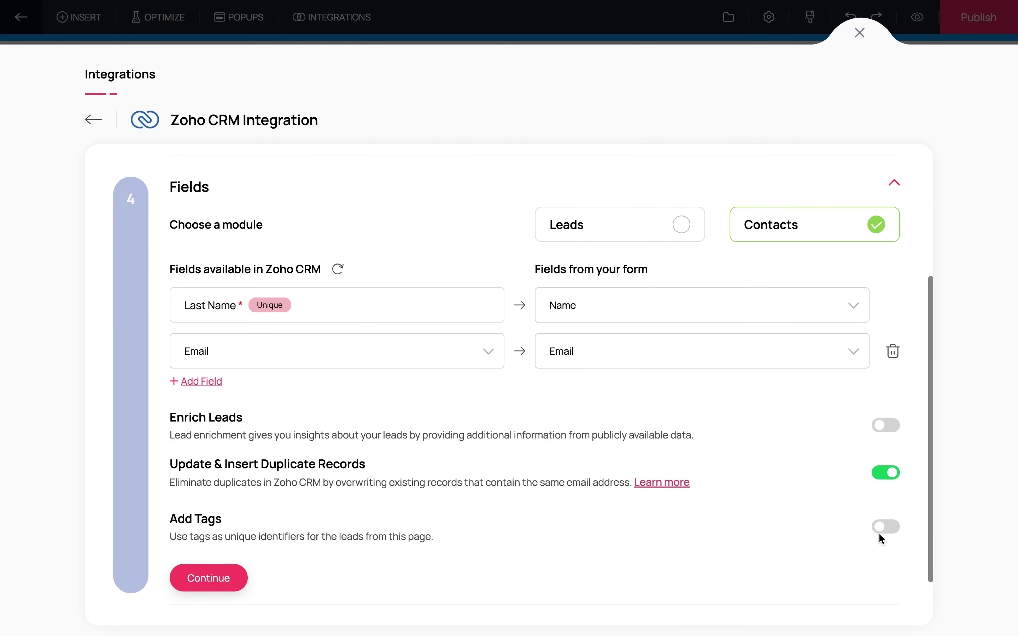
- Turn on lead tagging with the tag 'digital marketing' and continue to the Success step
left_click(887, 532)
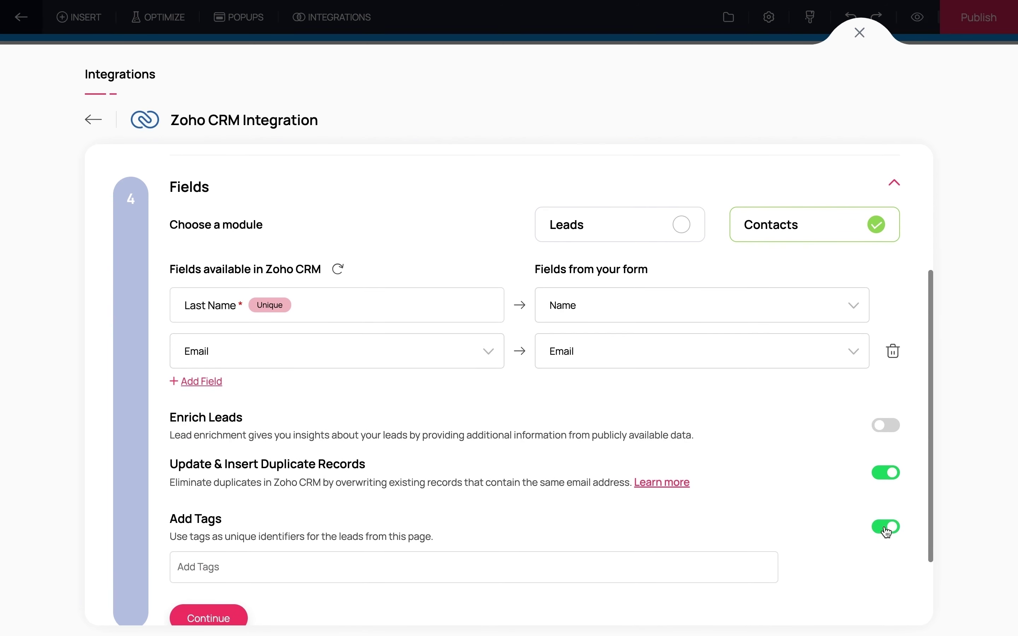
left_click(638, 572)
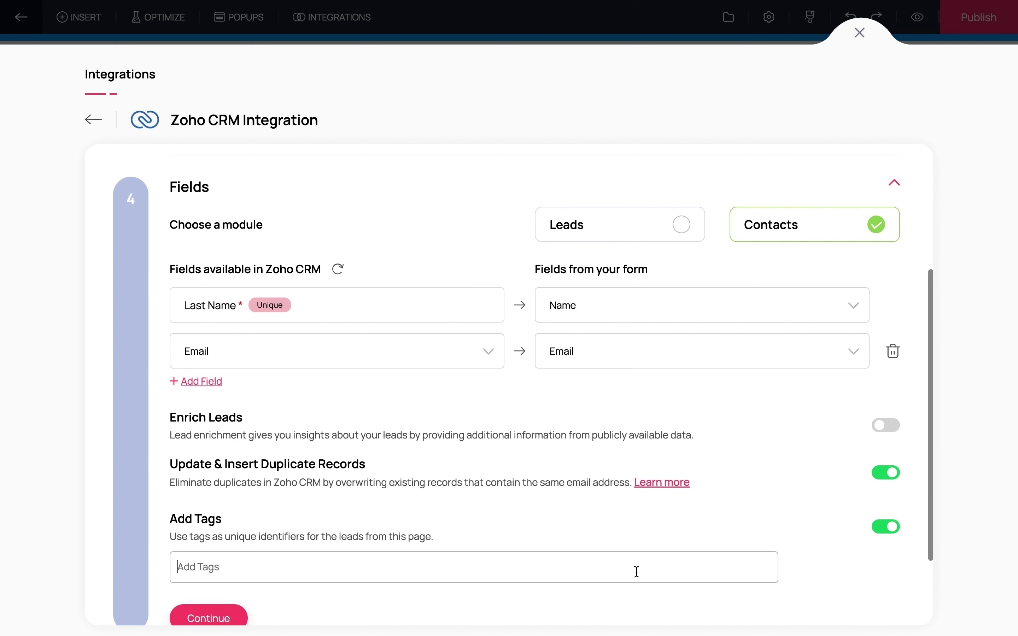
type("digital marketing")
scroll(523, 386, "down", 2)
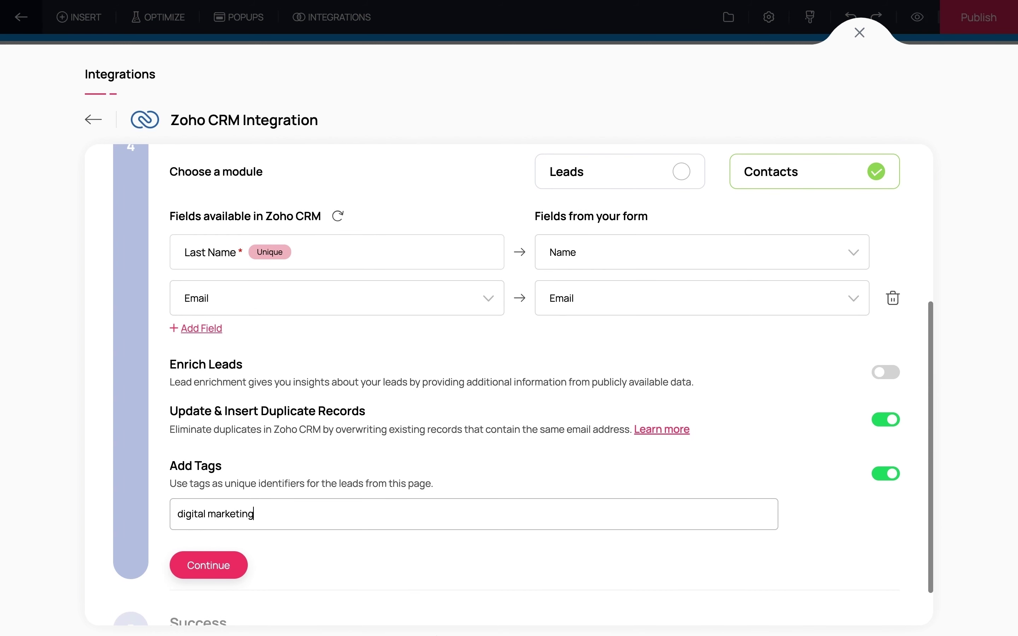
left_click(233, 564)
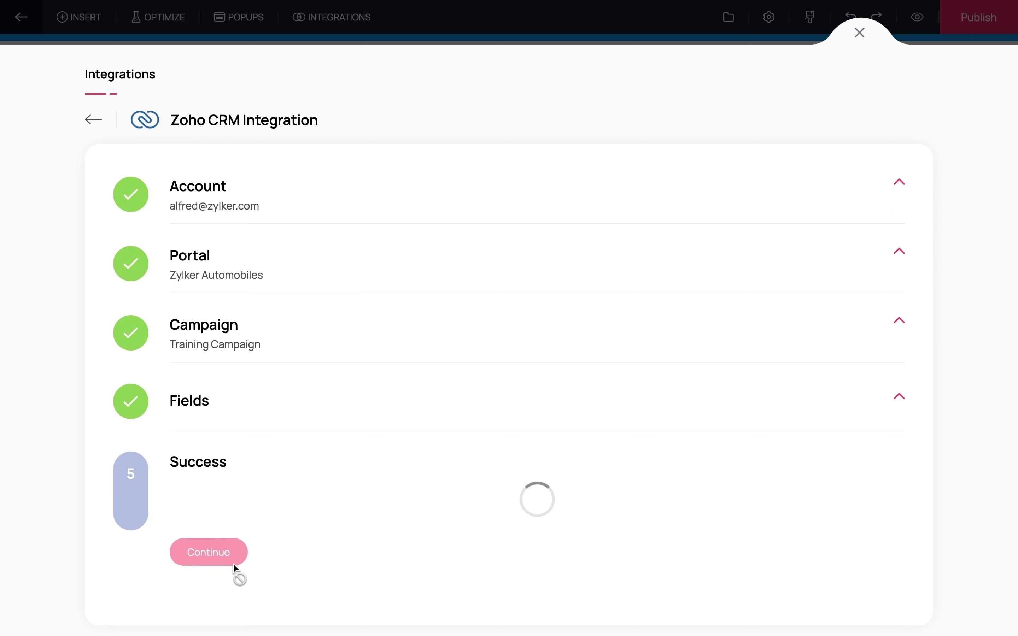
- Finish the Zoho CRM integration with Done and return to the workshop page editor
left_click(214, 526)
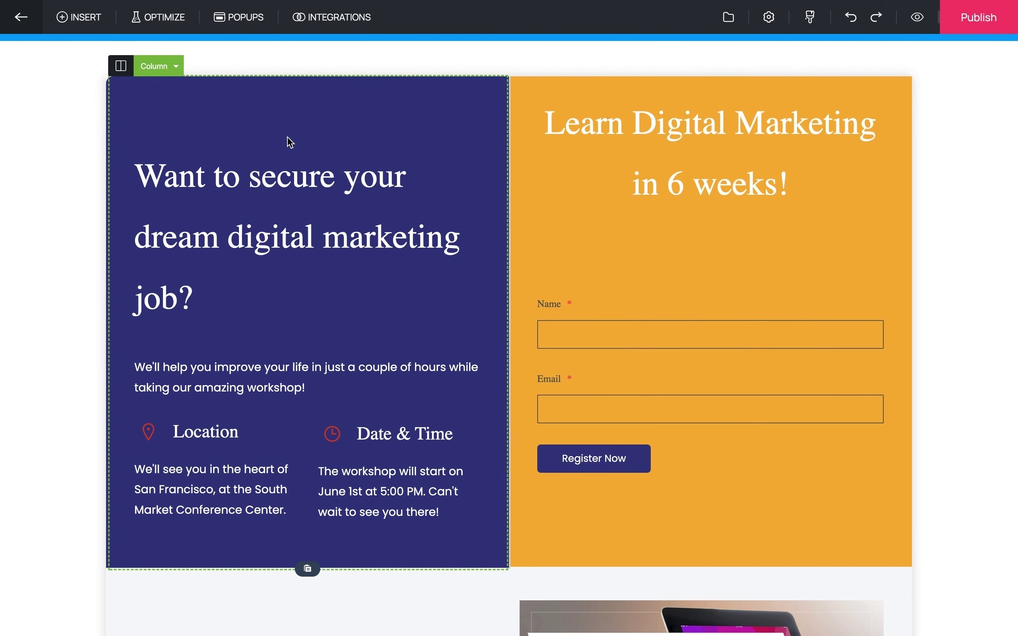
- Start an A/B Testing experiment and show the page variations list
left_click(166, 18)
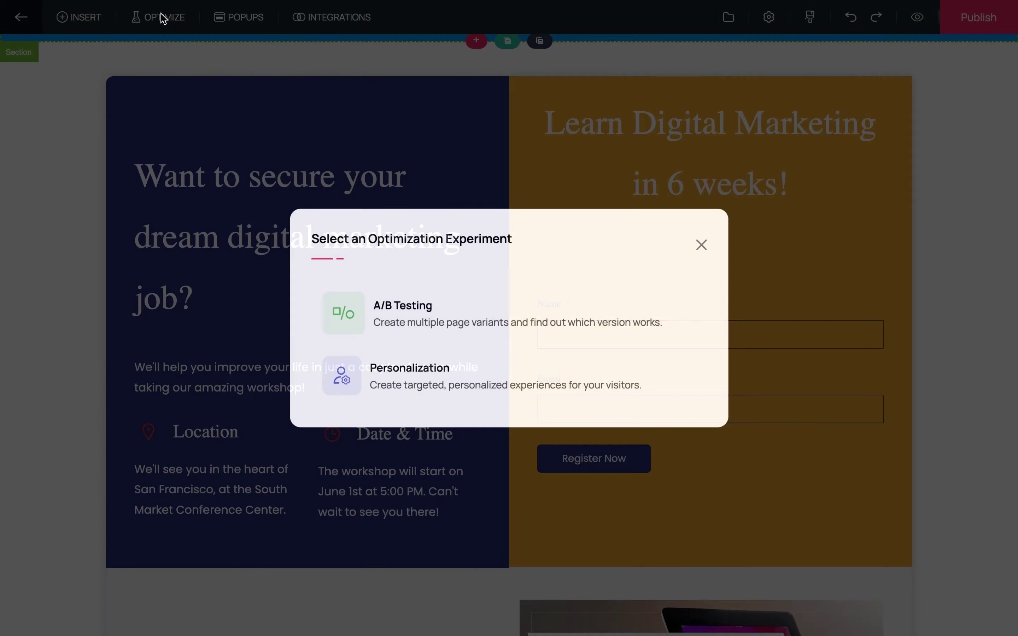
left_click(431, 325)
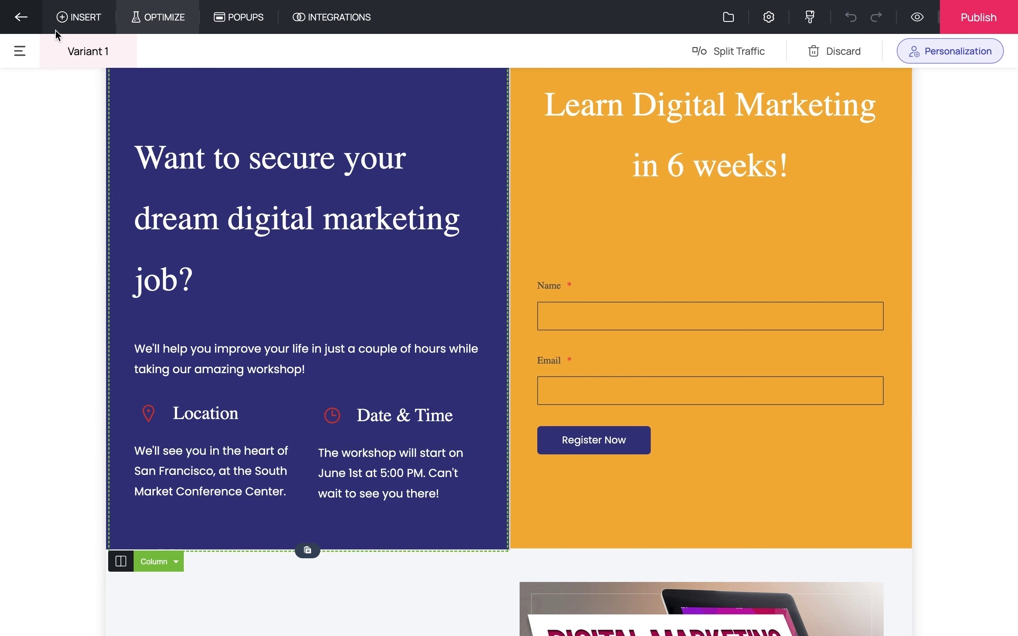
left_click(20, 51)
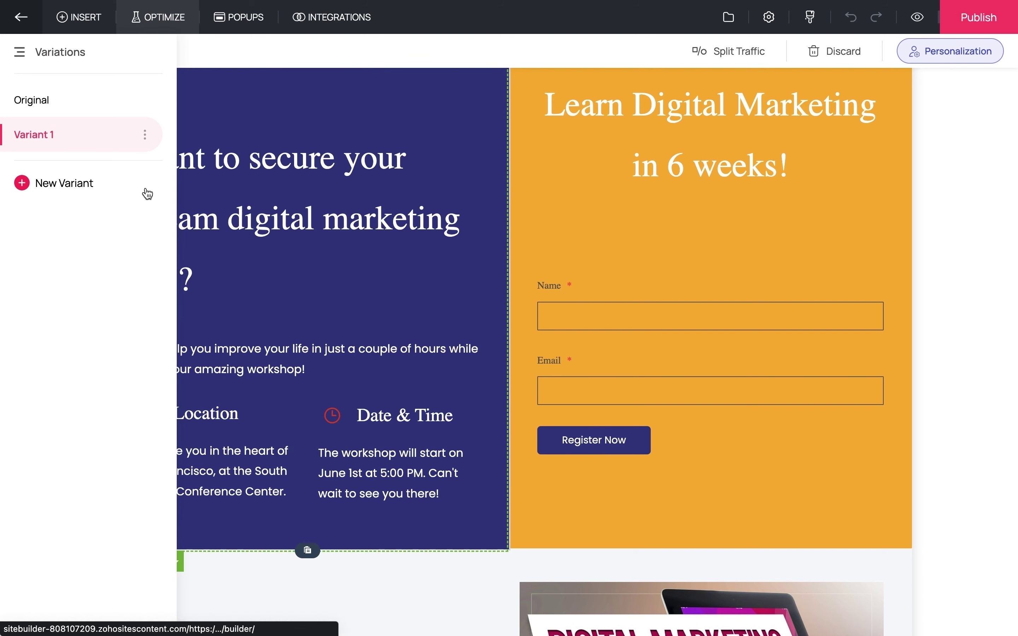
- Change Variant 1's form submit button text from Register Now to 'Save My Spot' and save
left_click(611, 453)
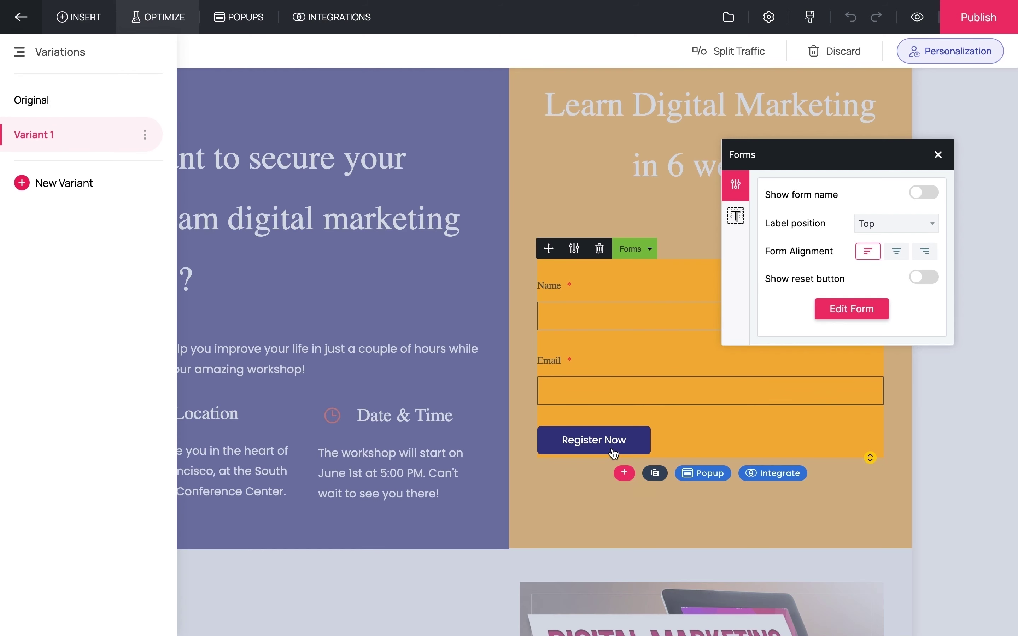
left_click(839, 316)
left_click_drag(852, 227, 770, 230)
type("Save My Spot")
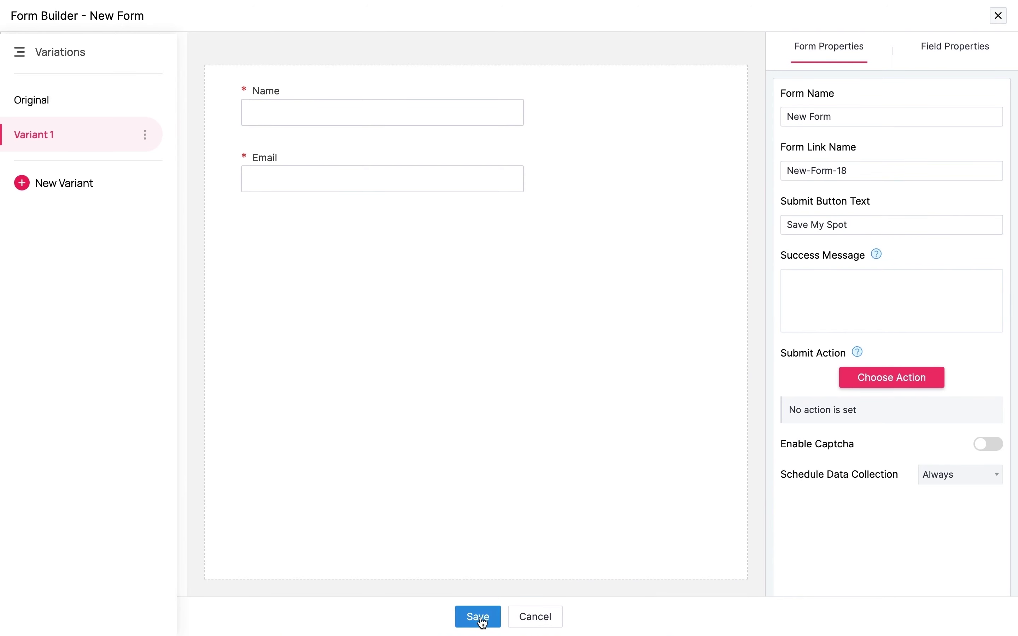
left_click(483, 623)
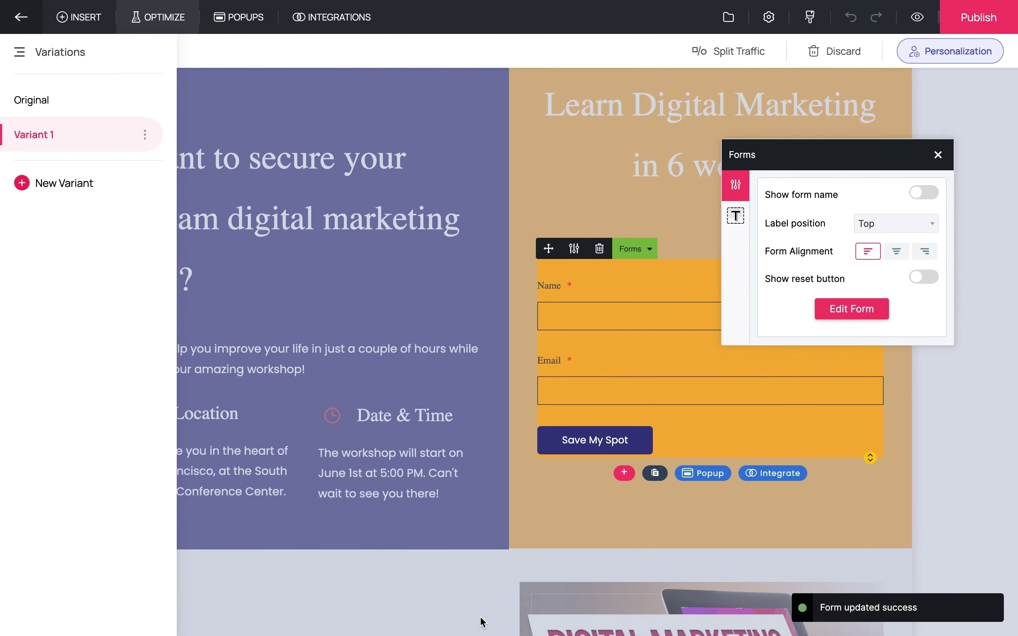
left_click(597, 515)
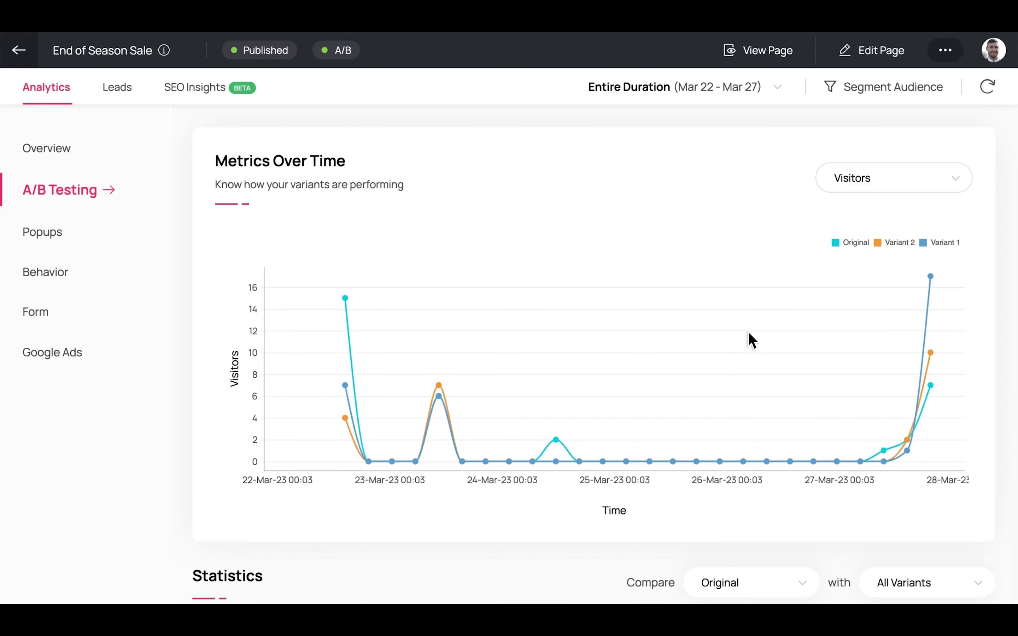
- Review the A/B Testing analytics chart and Statistics table
scroll(749, 332, "down", 5)
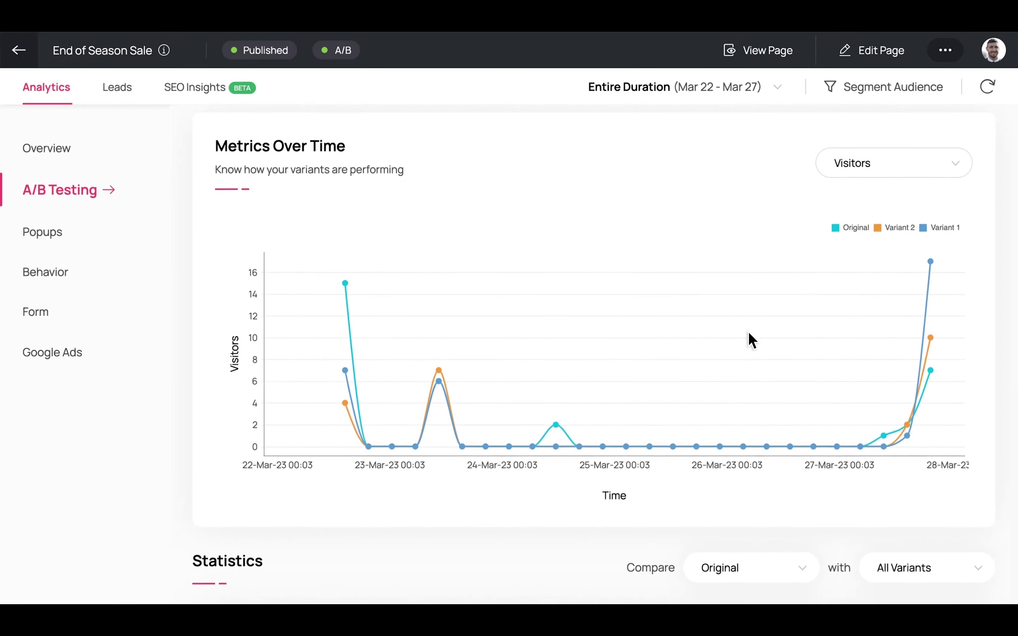
scroll(748, 332, "down", 4)
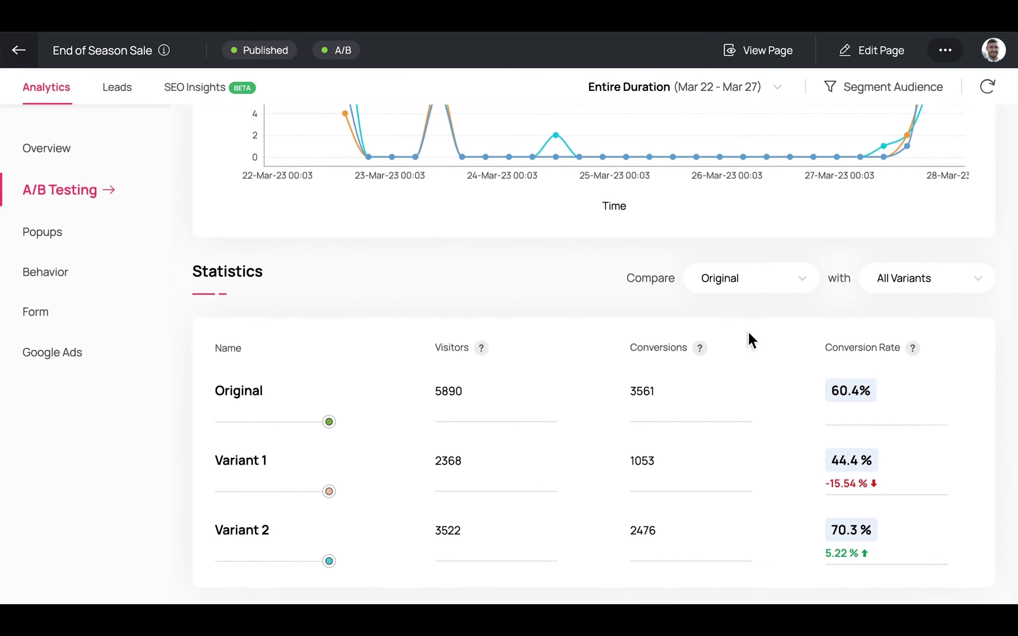
scroll(749, 332, "up", 7)
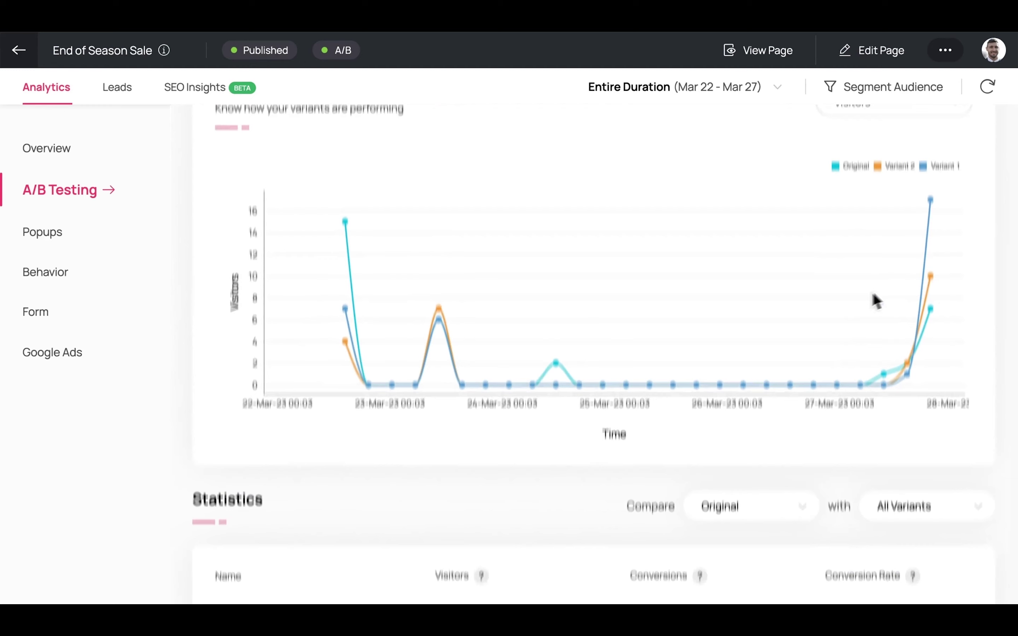
mouse_move(929, 274)
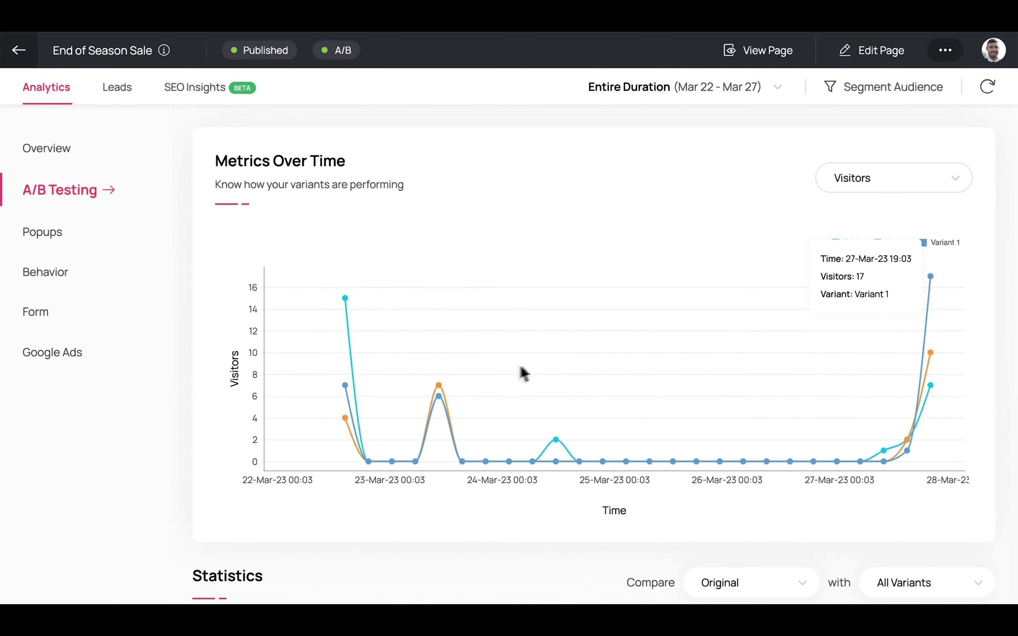
mouse_move(438, 387)
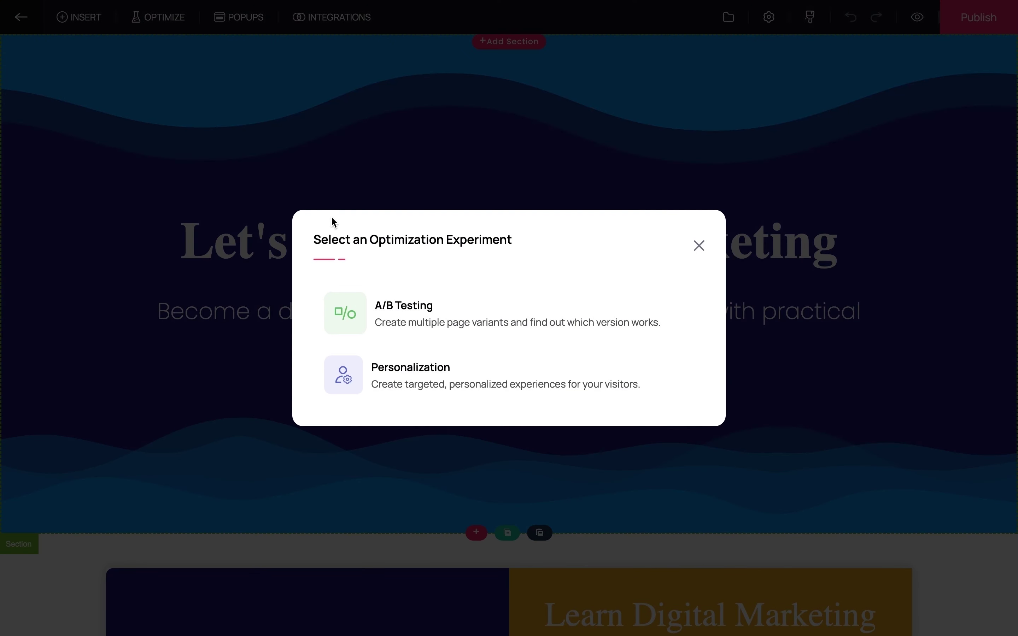
- Start a Personalization experiment and try, then drop, the Returning and New Visitors audiences
left_click(391, 376)
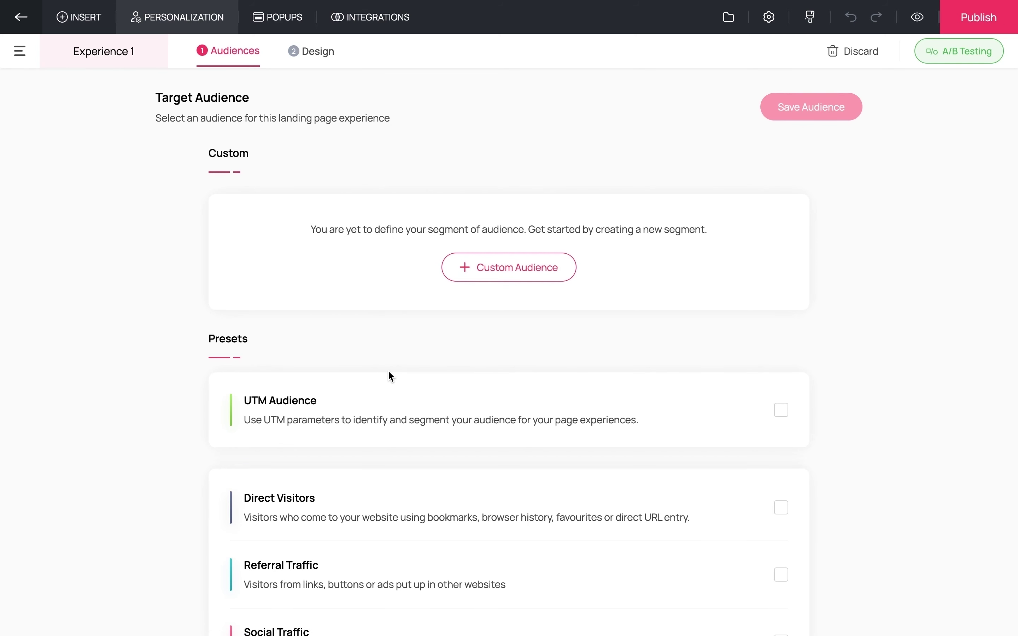
scroll(389, 372, "down", 5)
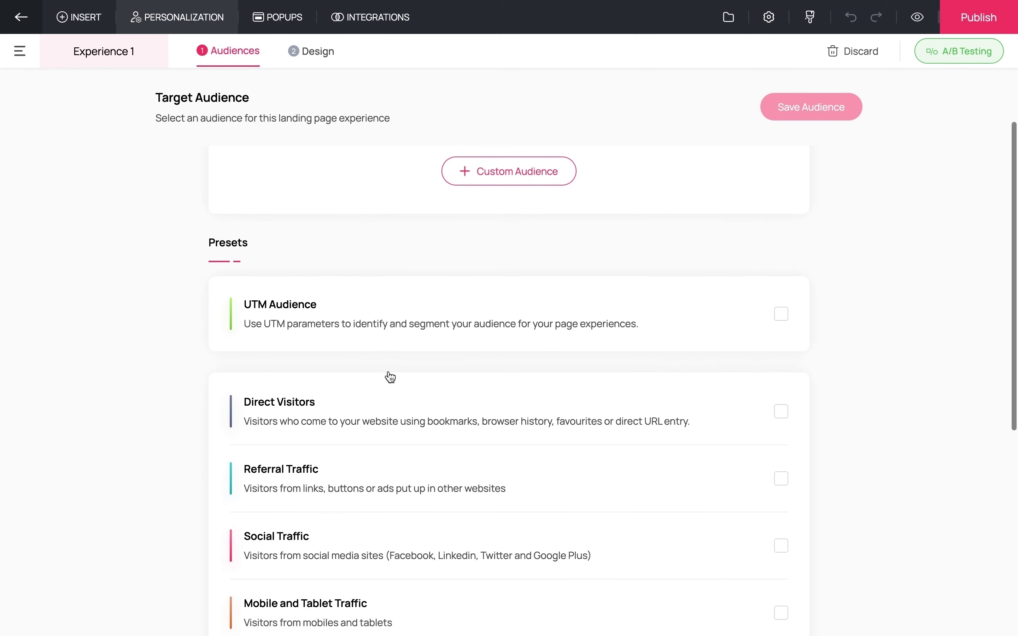
scroll(391, 377, "down", 3)
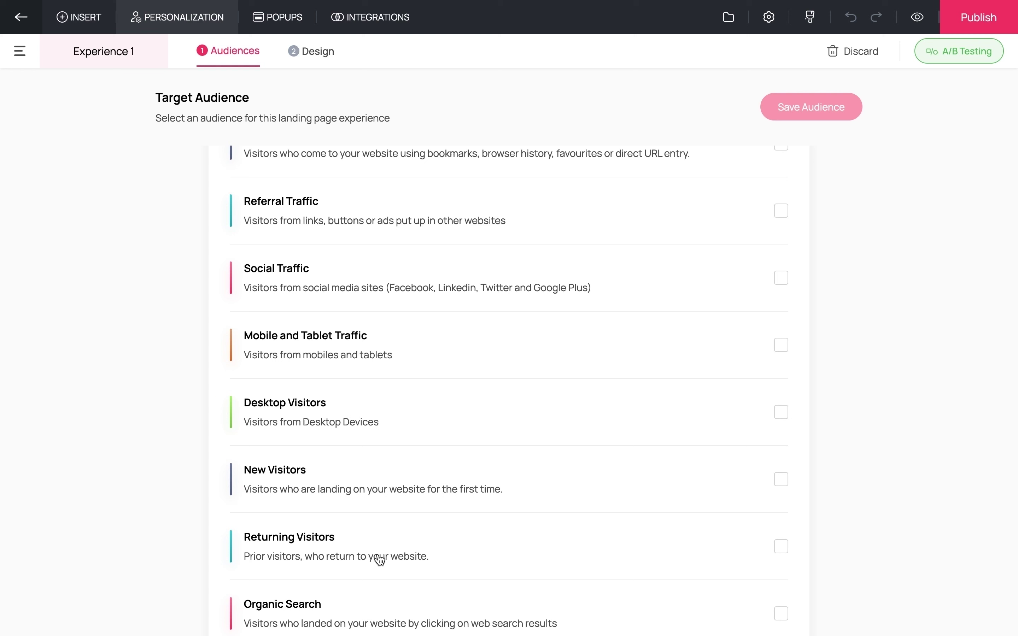
left_click(782, 550)
left_click(782, 550)
left_click(786, 488)
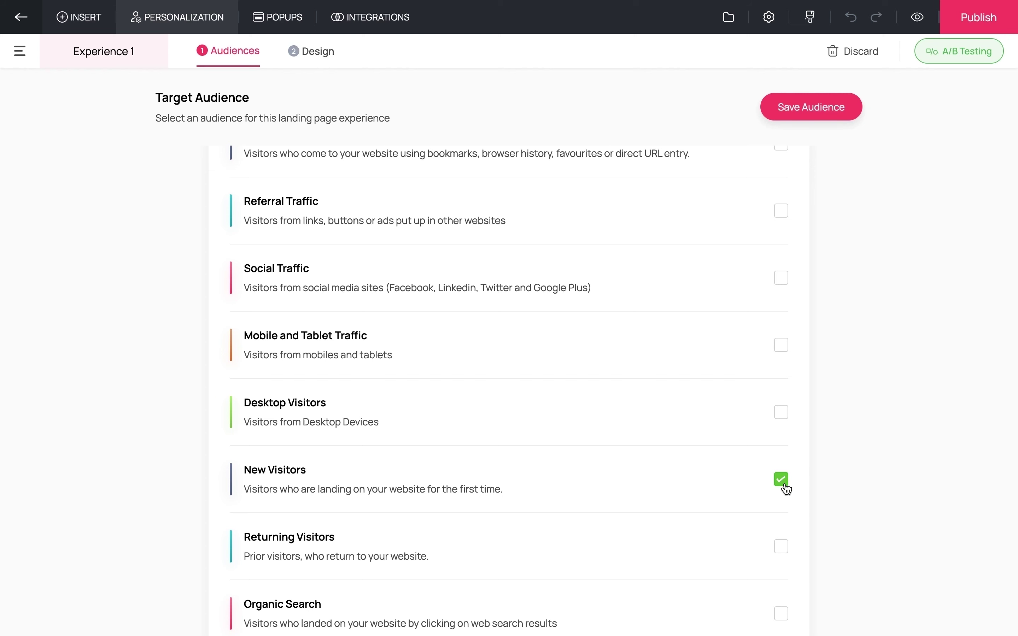
left_click(785, 489)
scroll(636, 425, "up", 5)
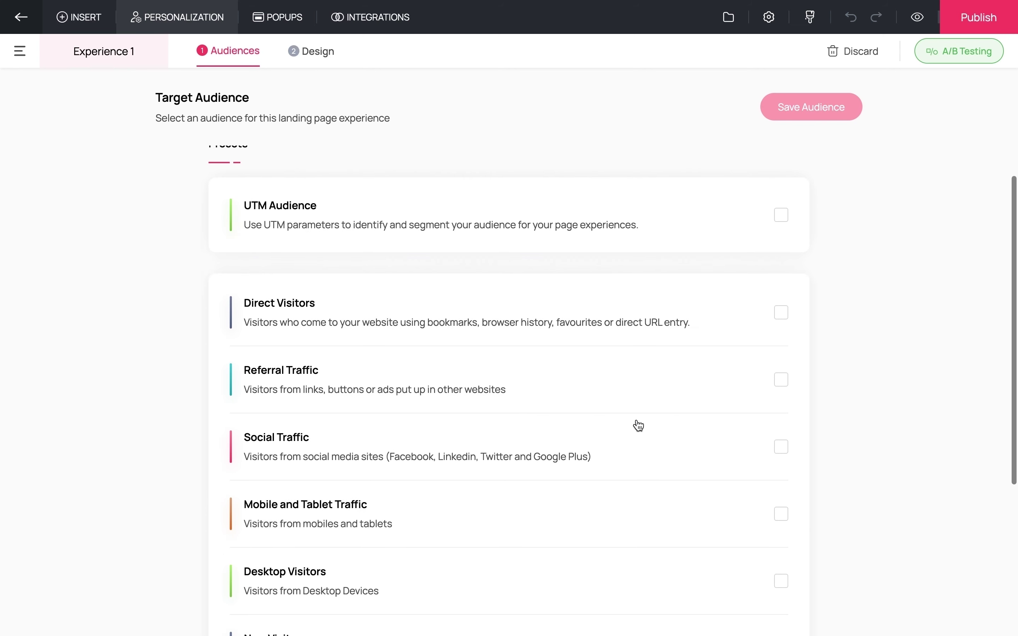
- Add a UTM audience with source 'facebook' and term 'digital marketing'
left_click(783, 231)
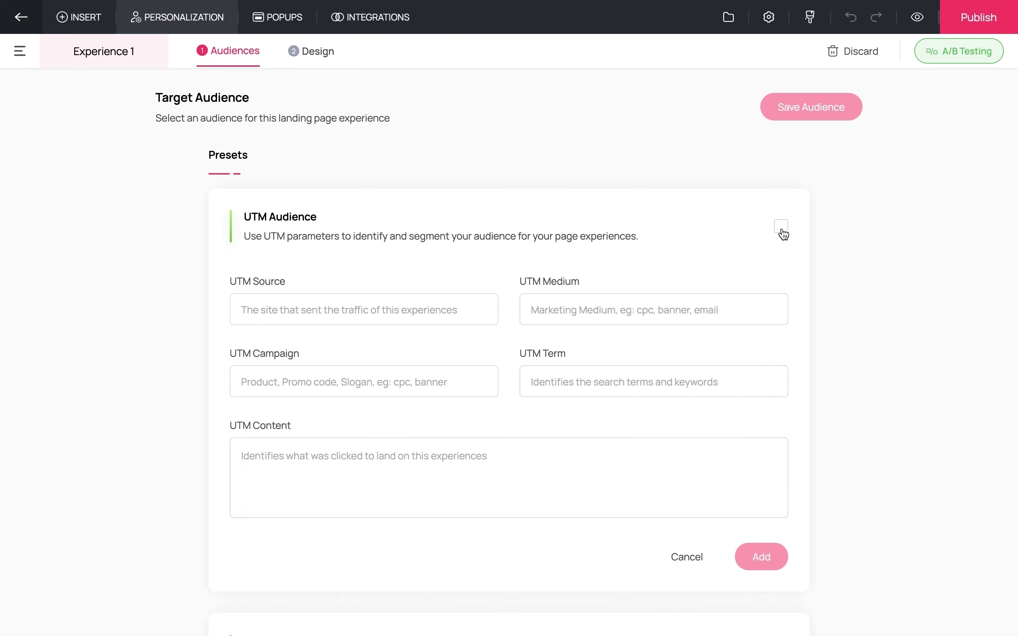
left_click(401, 303)
type("facebook")
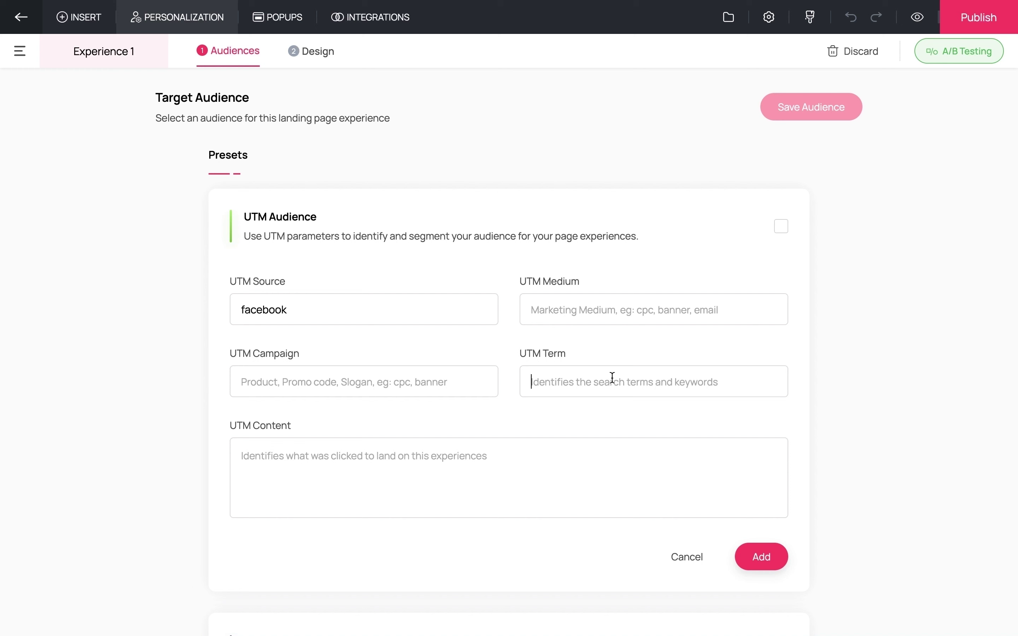
type("digit")
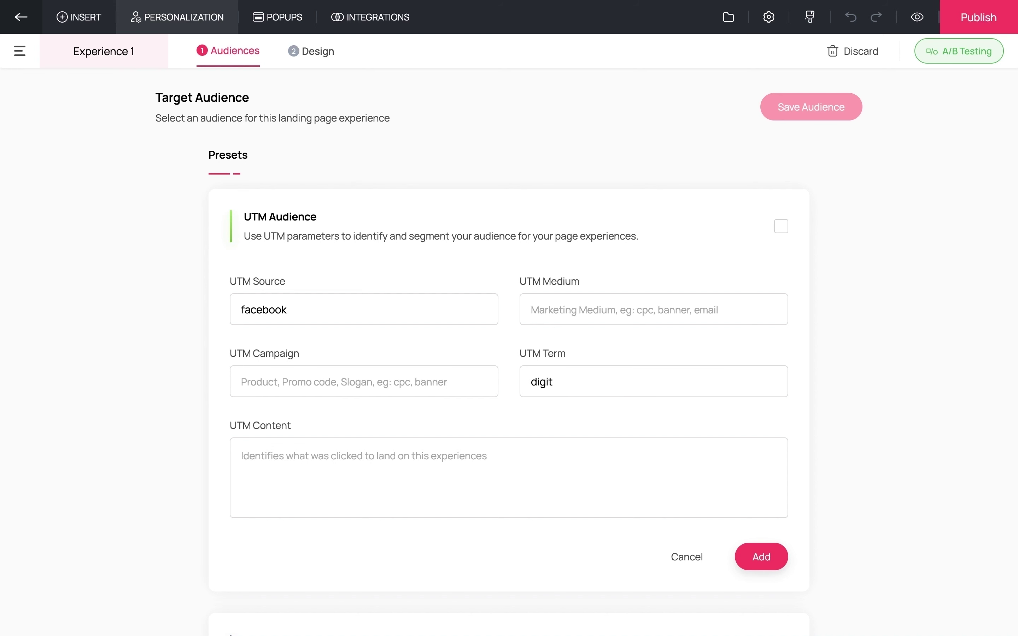
type("al marketing")
left_click(766, 560)
- Name the custom audience 'Audience 1' with a Location segment of Australia
scroll(573, 355, "up", 3)
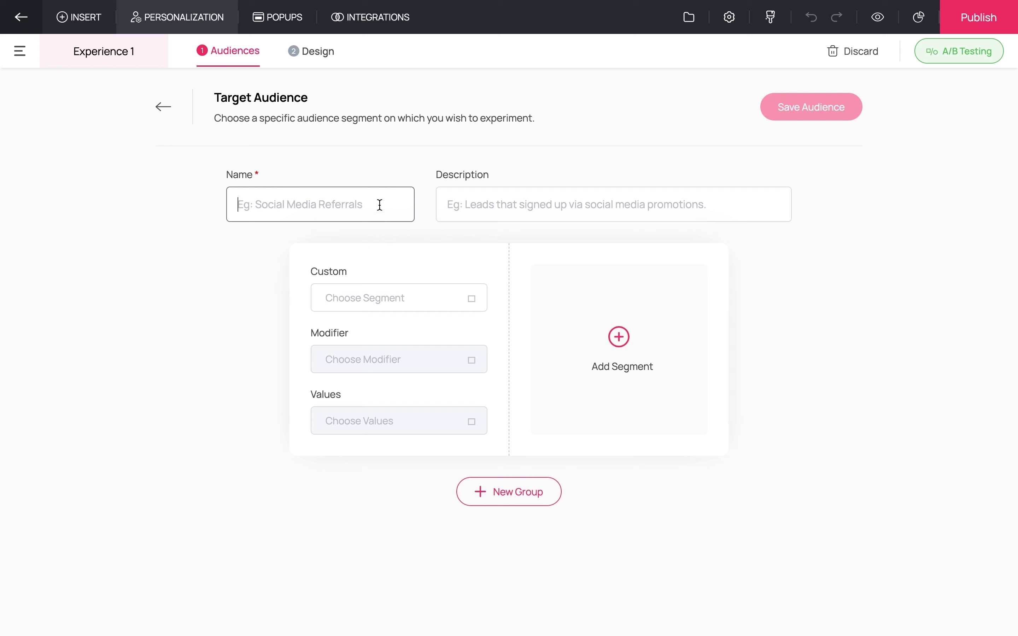
type("Audience")
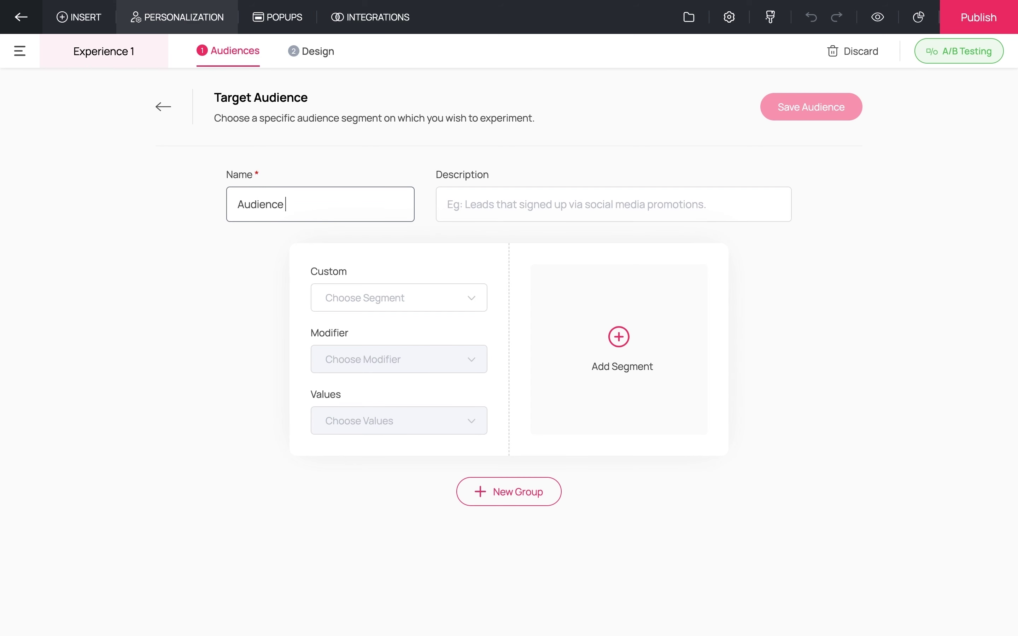
type(" 1")
left_click(412, 297)
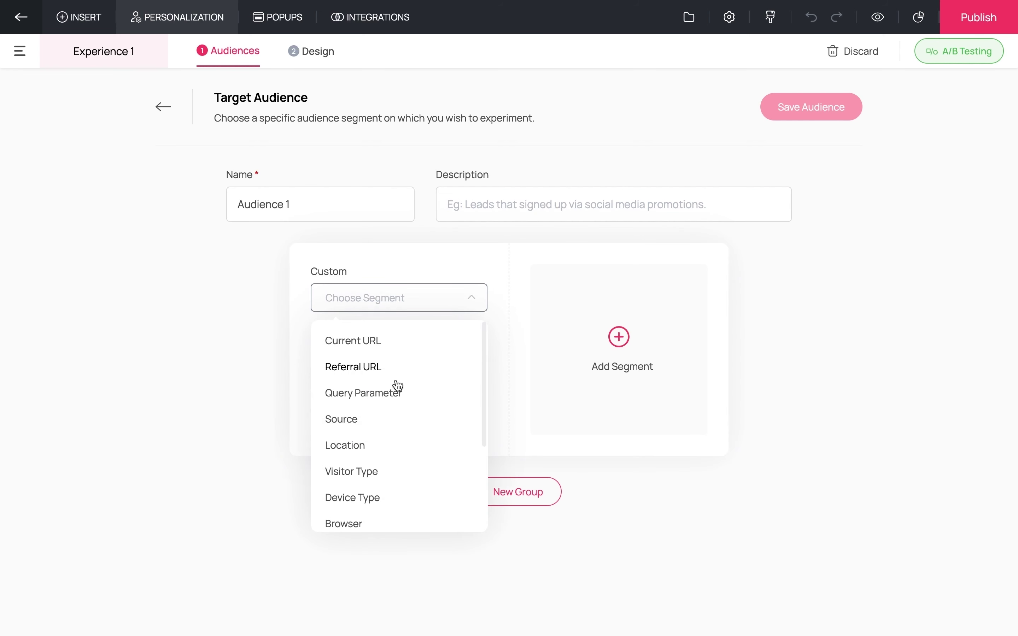
left_click(394, 447)
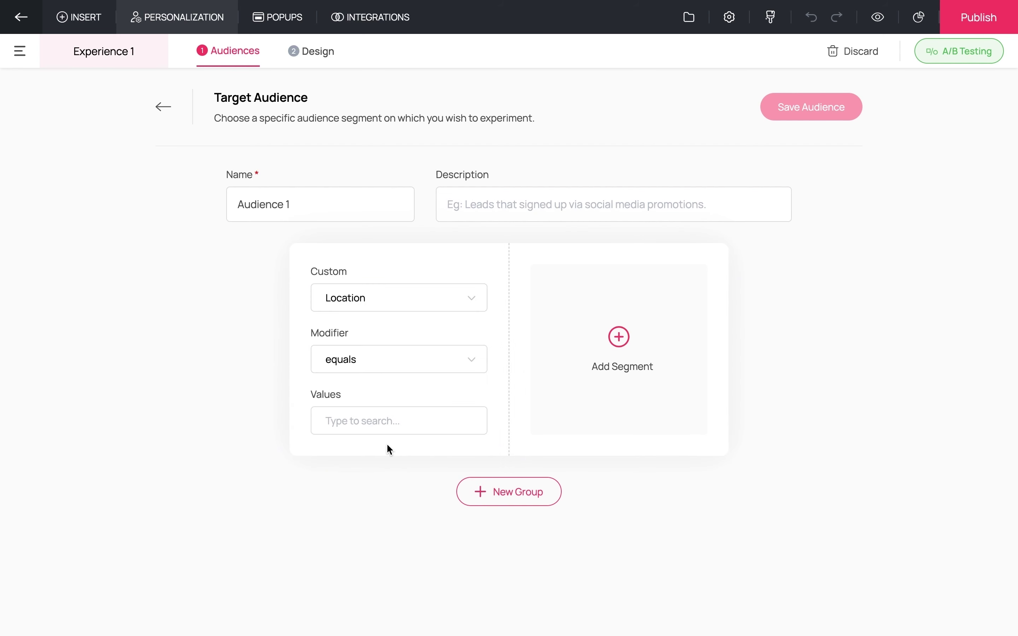
left_click(396, 429)
scroll(370, 364, "down", 5)
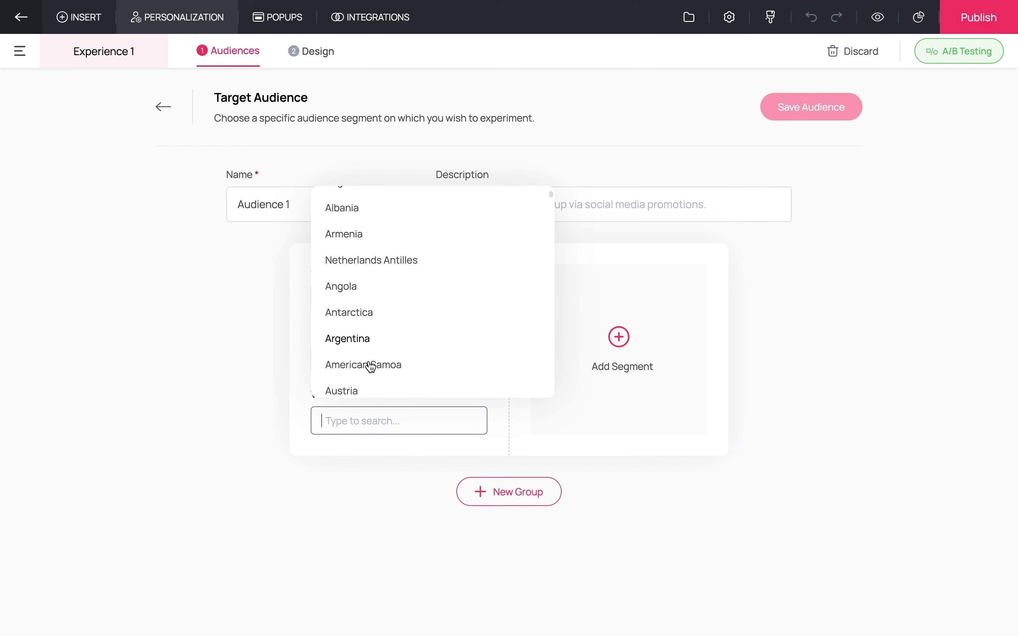
left_click(358, 330)
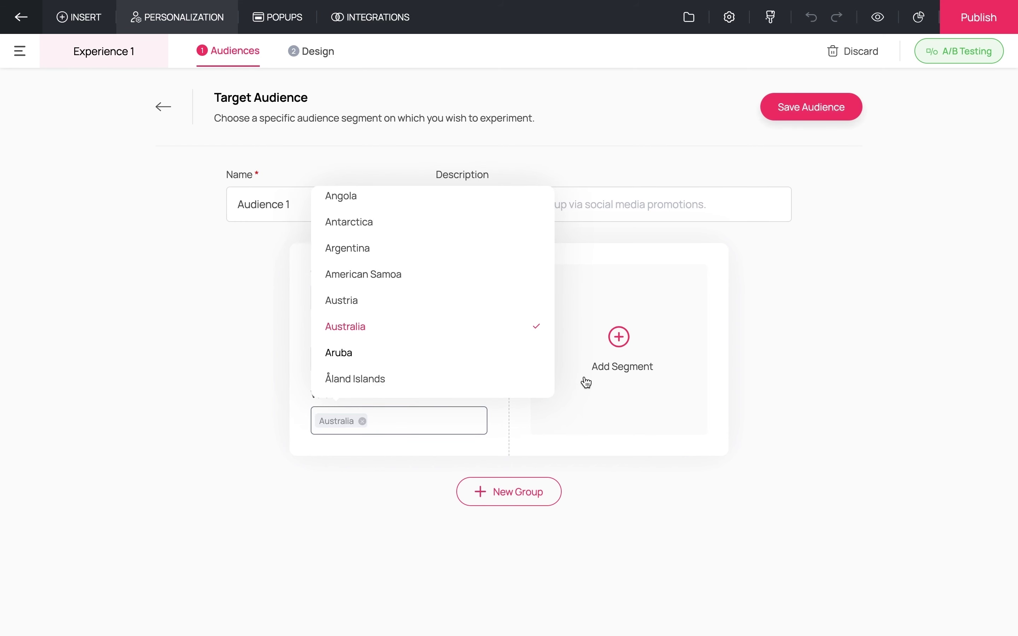
- Add segments Visitor Type = returning and Device Type = mobile
left_click(627, 355)
left_click(589, 296)
scroll(552, 439, "down", 2)
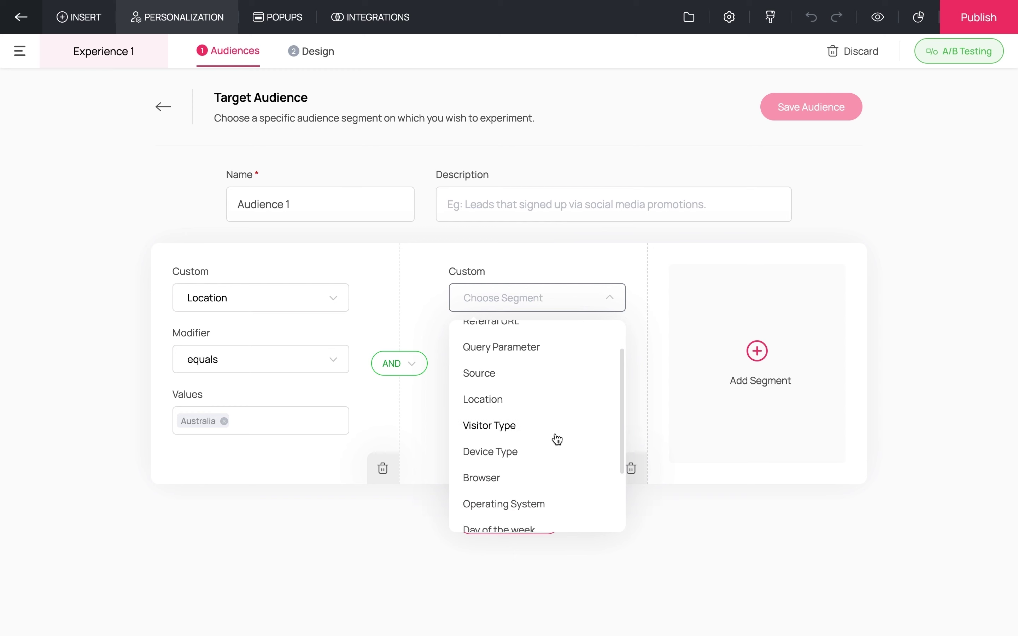
left_click(511, 413)
left_click(522, 427)
left_click(522, 489)
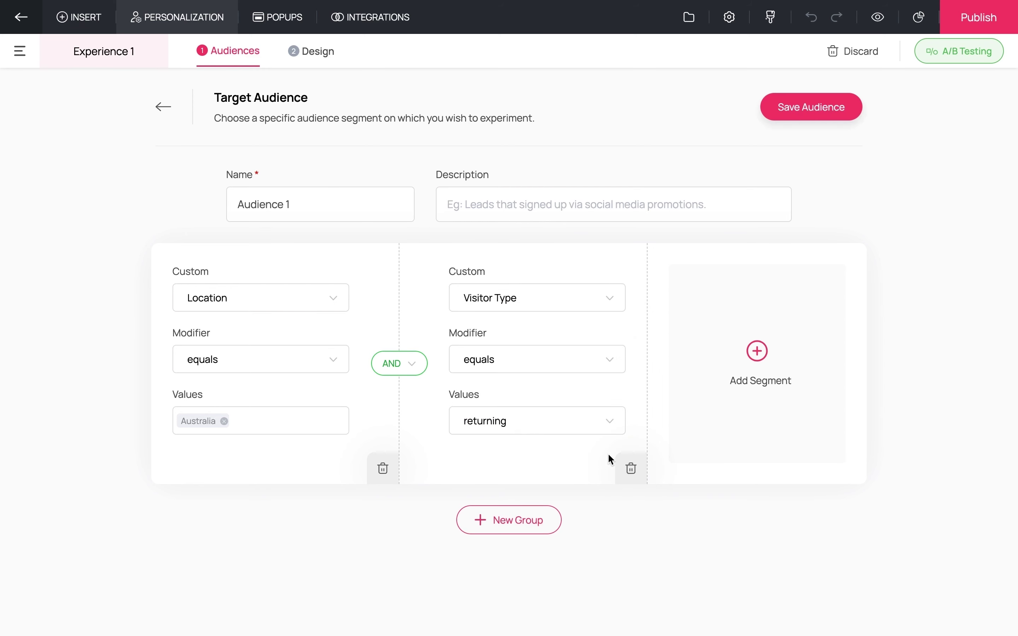
left_click(754, 356)
left_click(753, 298)
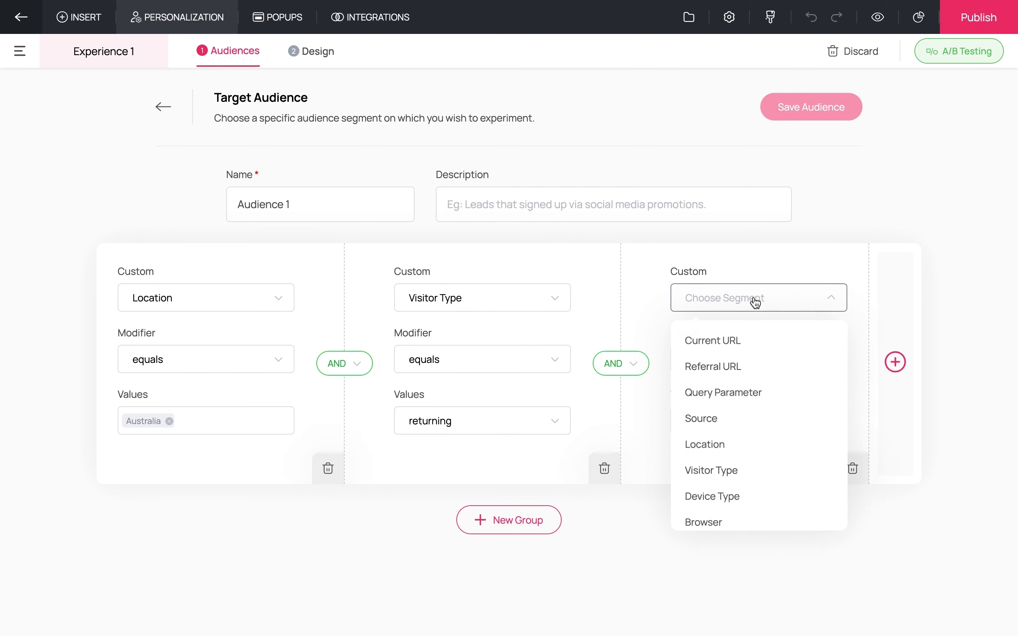
scroll(740, 433, "down", 2)
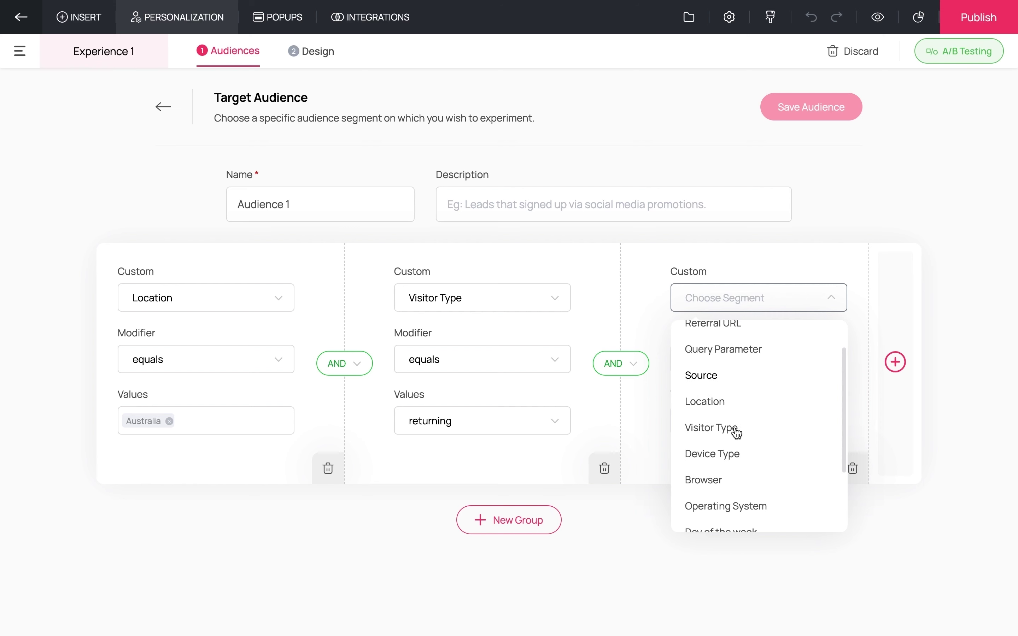
left_click(739, 452)
left_click(741, 422)
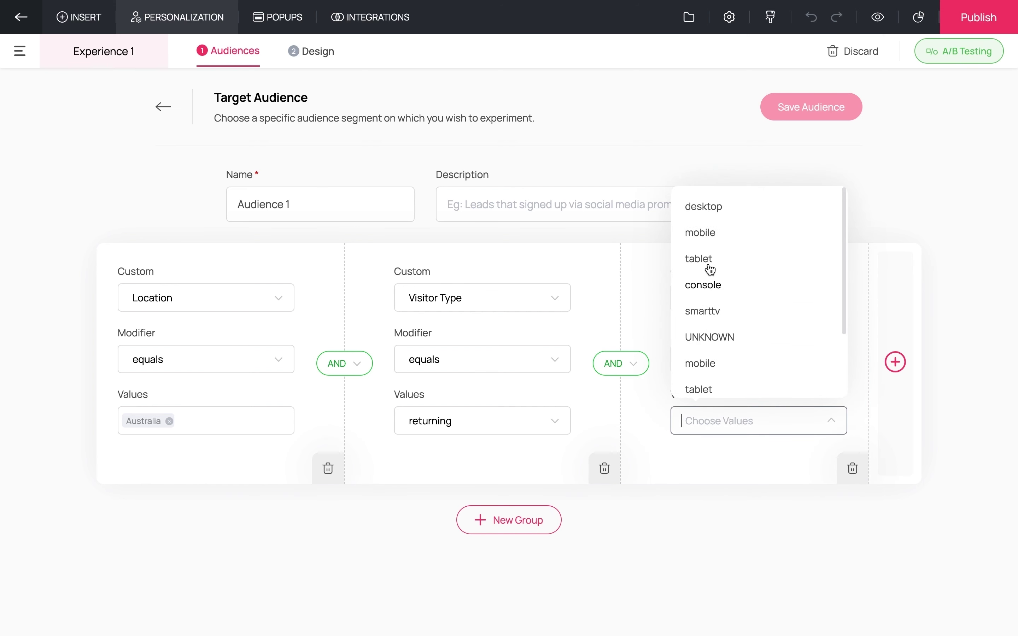
left_click(709, 236)
left_click(768, 577)
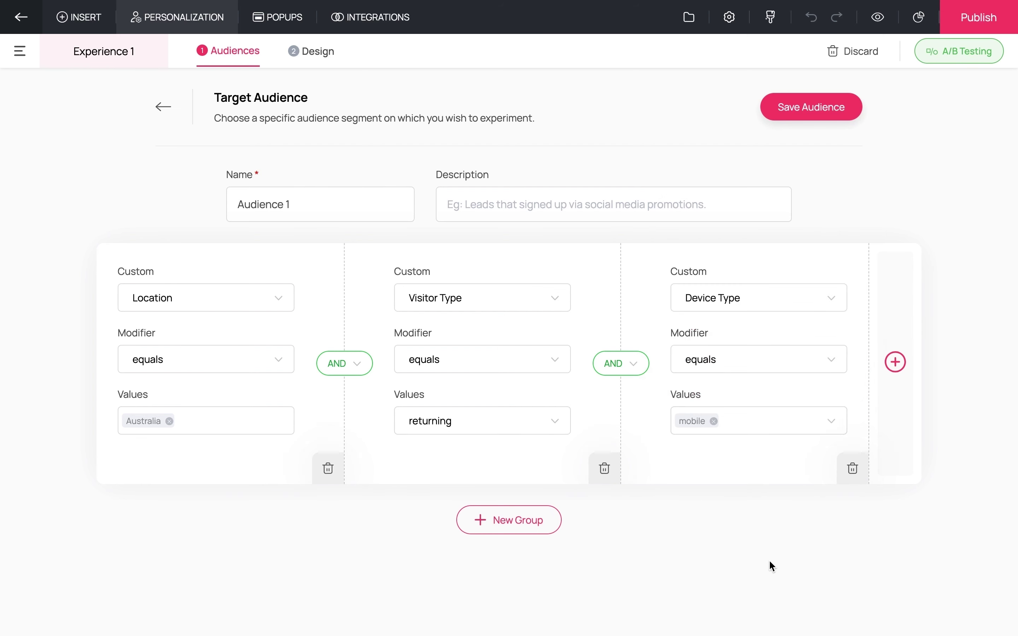
- Save the custom audience 'Audience 1'
left_click(838, 111)
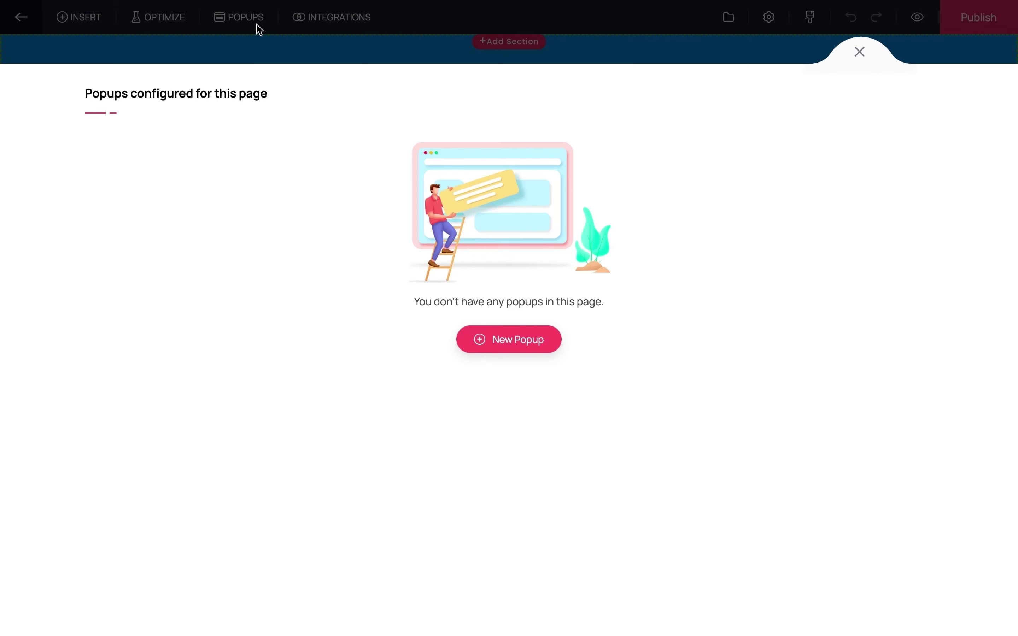
- Start a new popup and browse the Modal, Slide-In and Banner templates
left_click(513, 355)
mouse_move(328, 281)
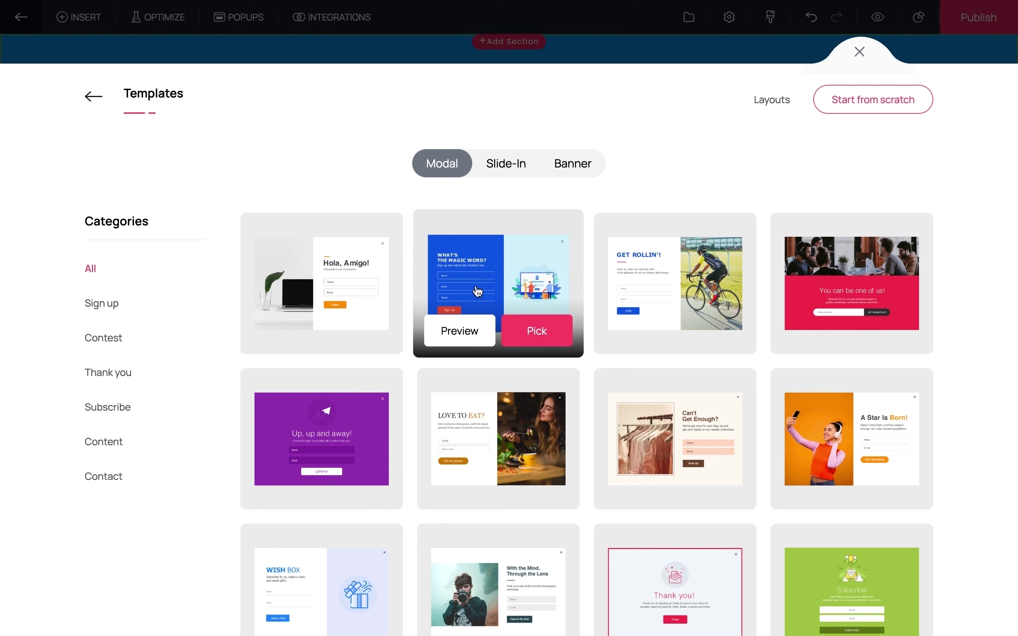
mouse_move(485, 438)
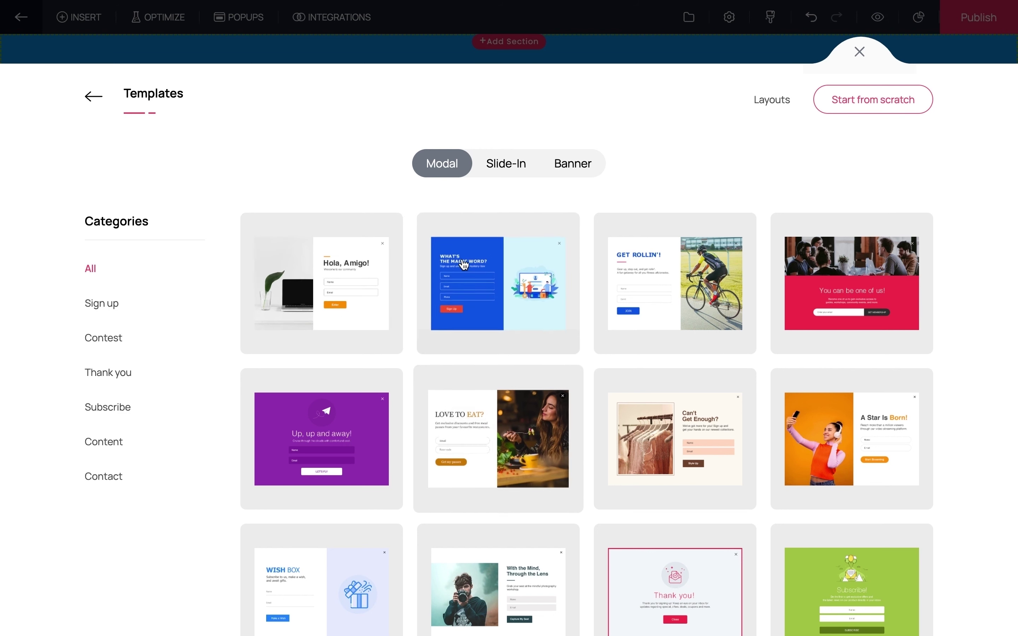
left_click(503, 172)
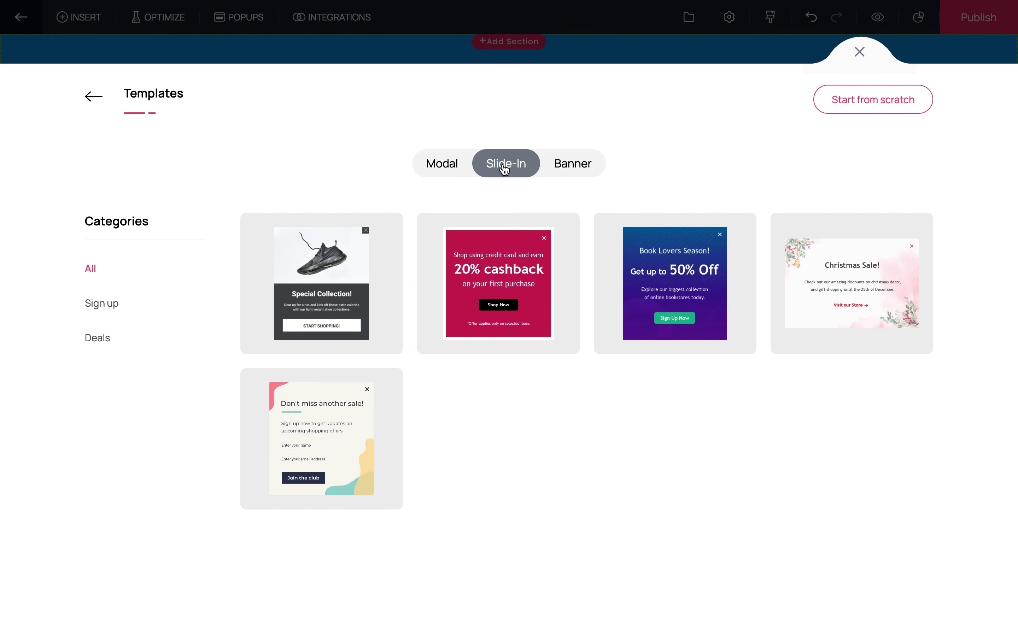
left_click(573, 170)
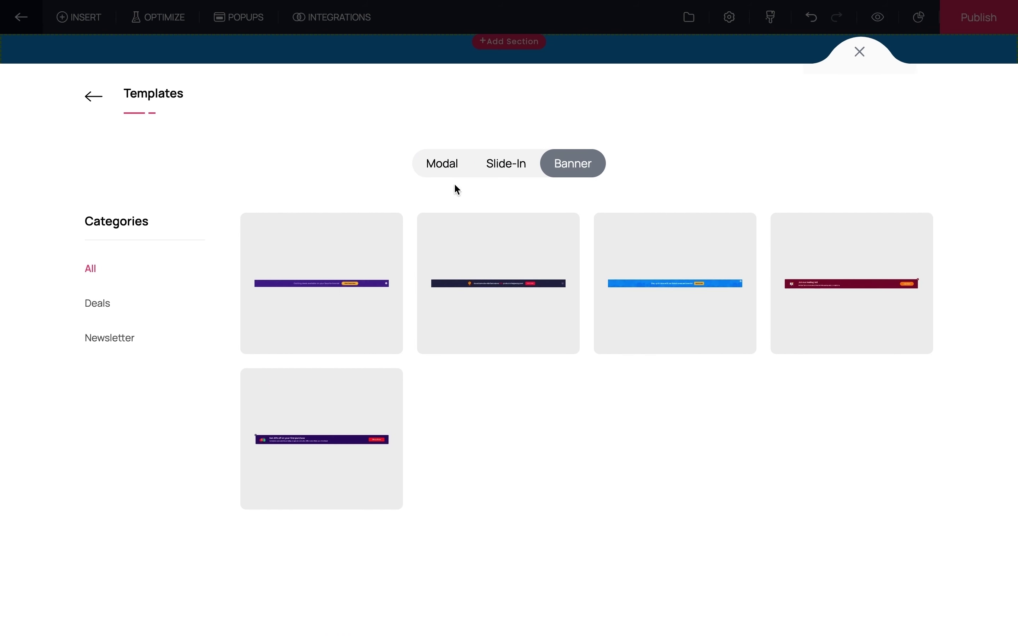
left_click(440, 171)
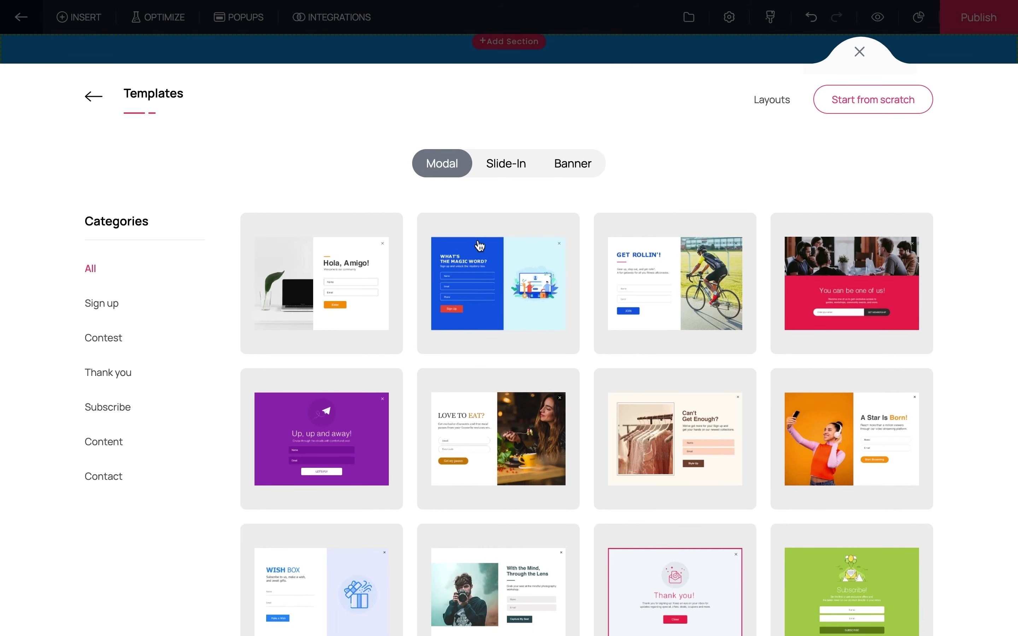
- Create a modal popup named 'offer-popup' from the "What's the magic word?" template
mouse_move(488, 261)
left_click(525, 323)
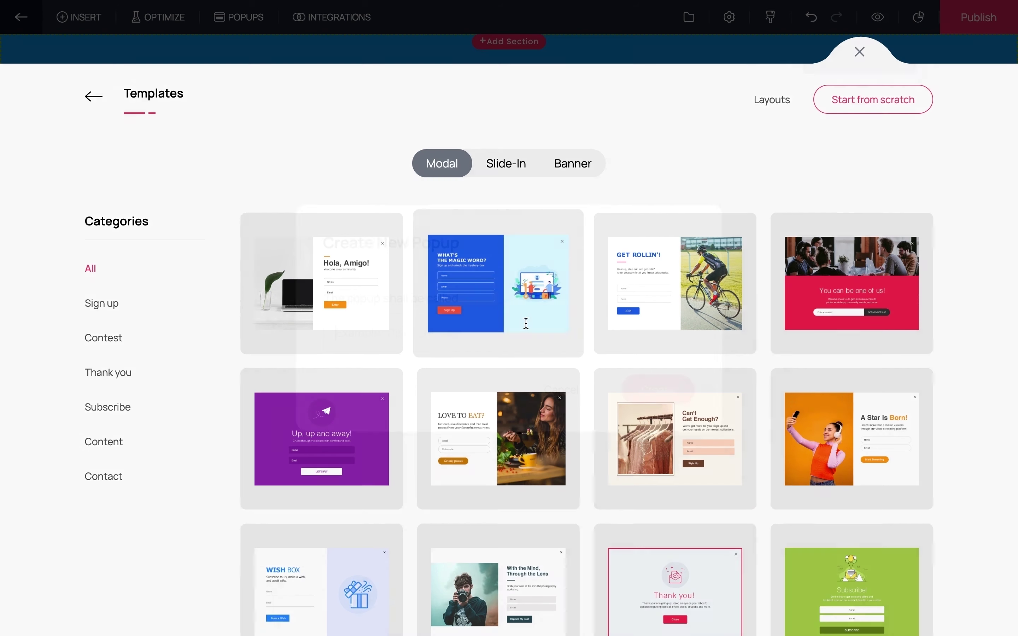
type("offer-popup")
left_click(654, 384)
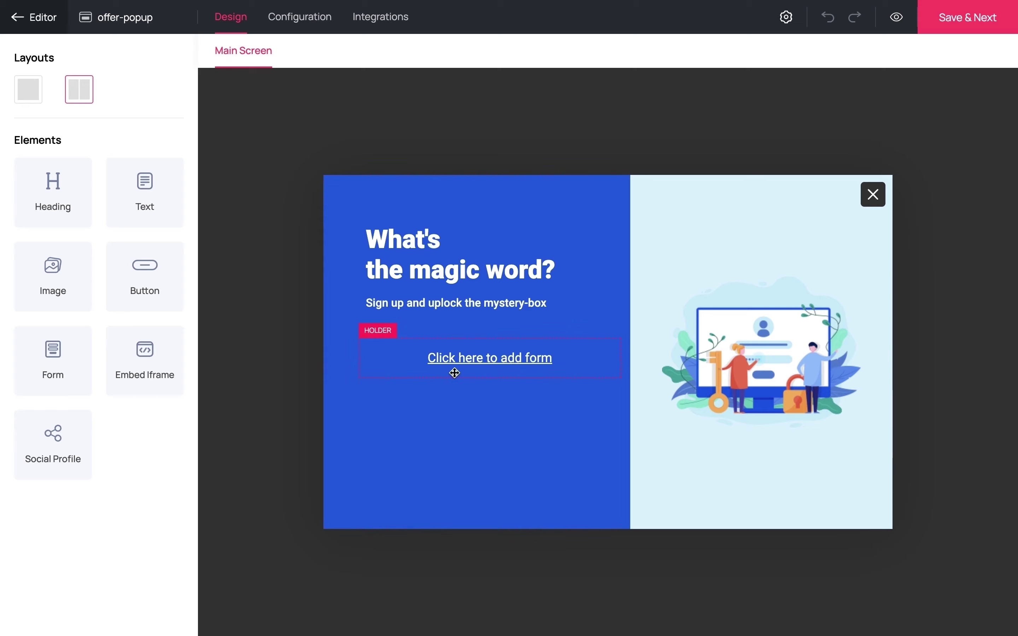
- Place the offer-form form in the popup
left_click(469, 362)
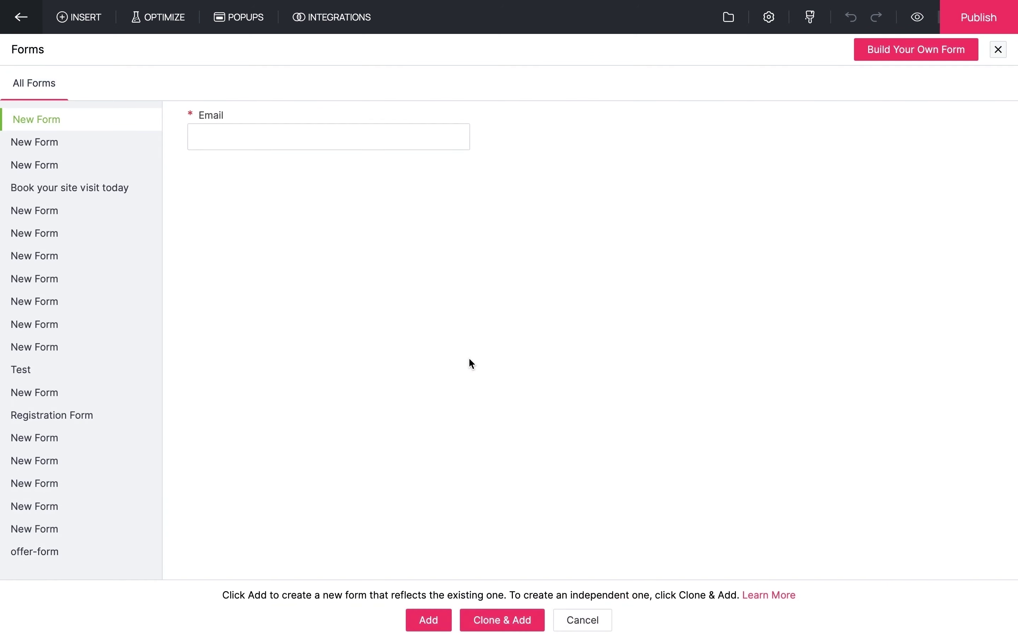
left_click(46, 552)
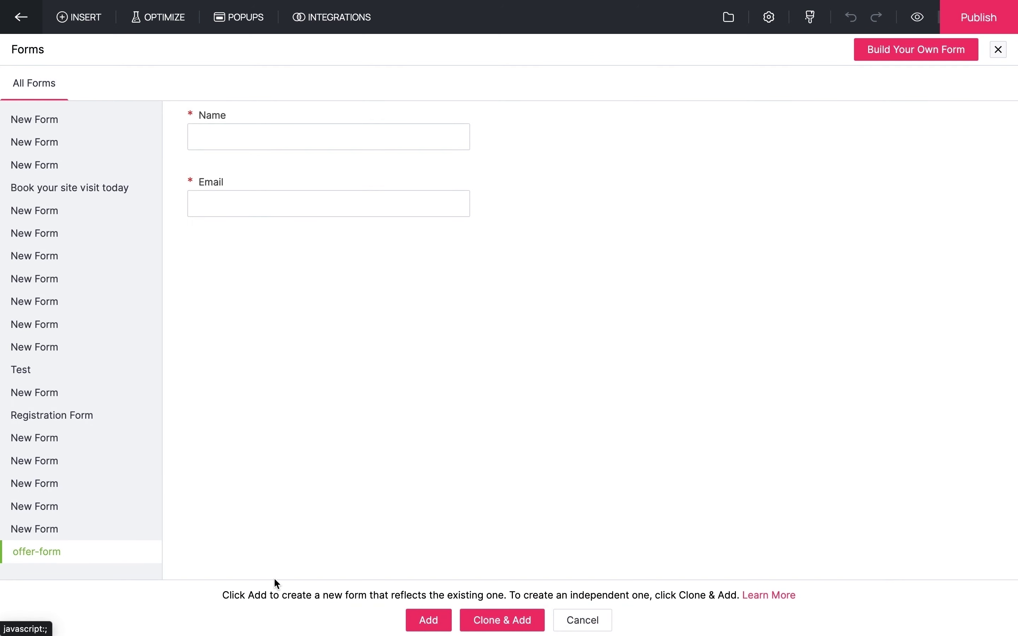
left_click(429, 621)
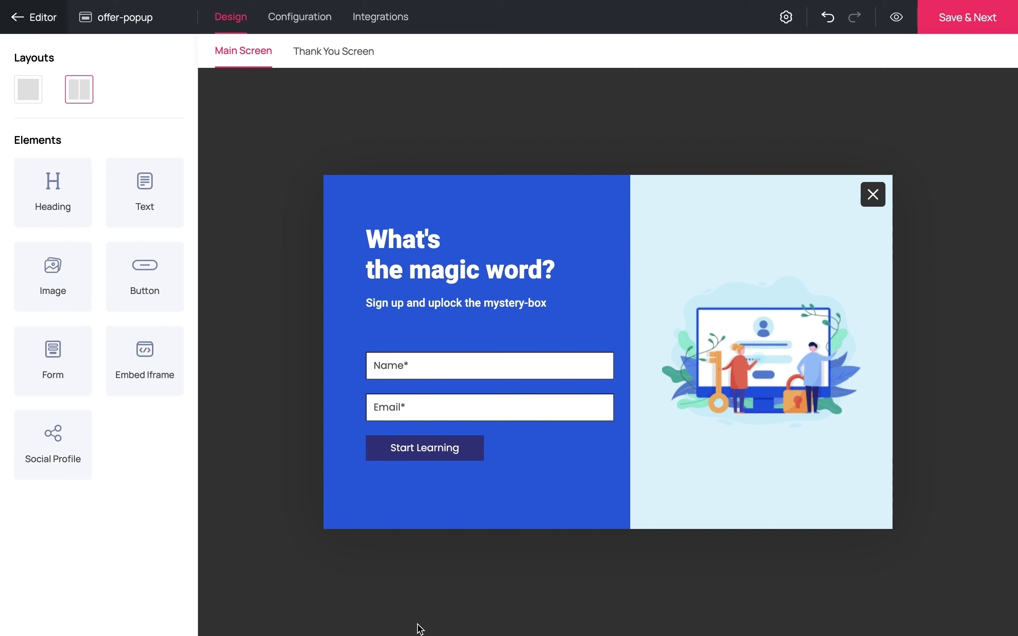
- Change the popup heading to 'Register now to get 20% off on your course fee!'
left_click(547, 270)
key("BackSpace")
key("BackSpace")
key("BackSpace")
key("BackSpace")
key("BackSpace")
key("BackSpace")
key("BackSpace")
key("BackSpace")
key("BackSpace")
key("BackSpace")
key("BackSpace")
key("BackSpace")
key("BackSpace")
key("BackSpace")
key("BackSpace")
key("BackSpace")
key("BackSpace")
key("BackSpace")
key("BackSpace")
key("BackSpace")
type("Re")
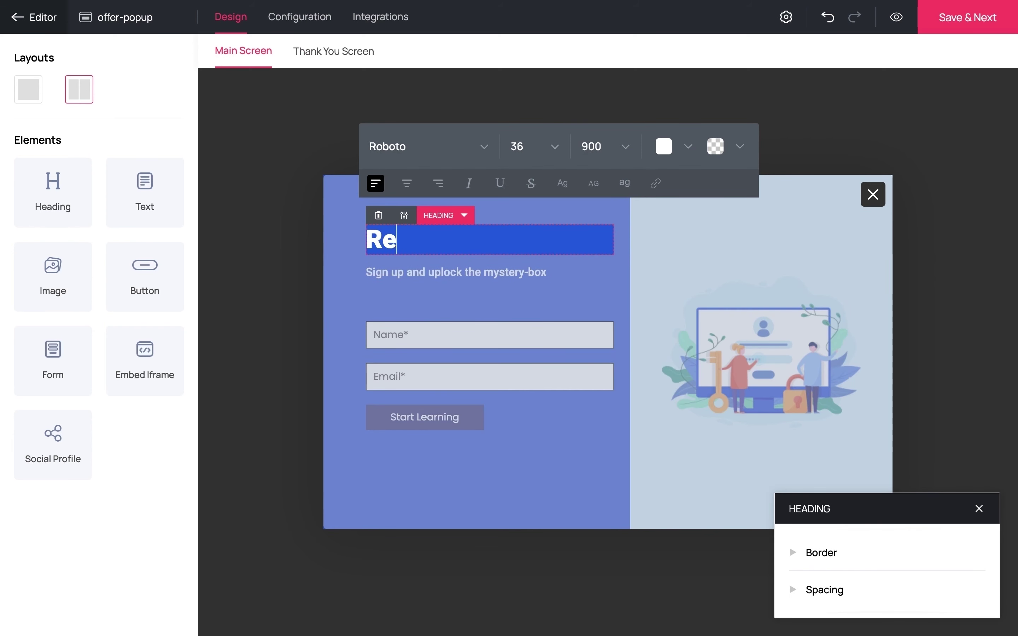
type("gister now to")
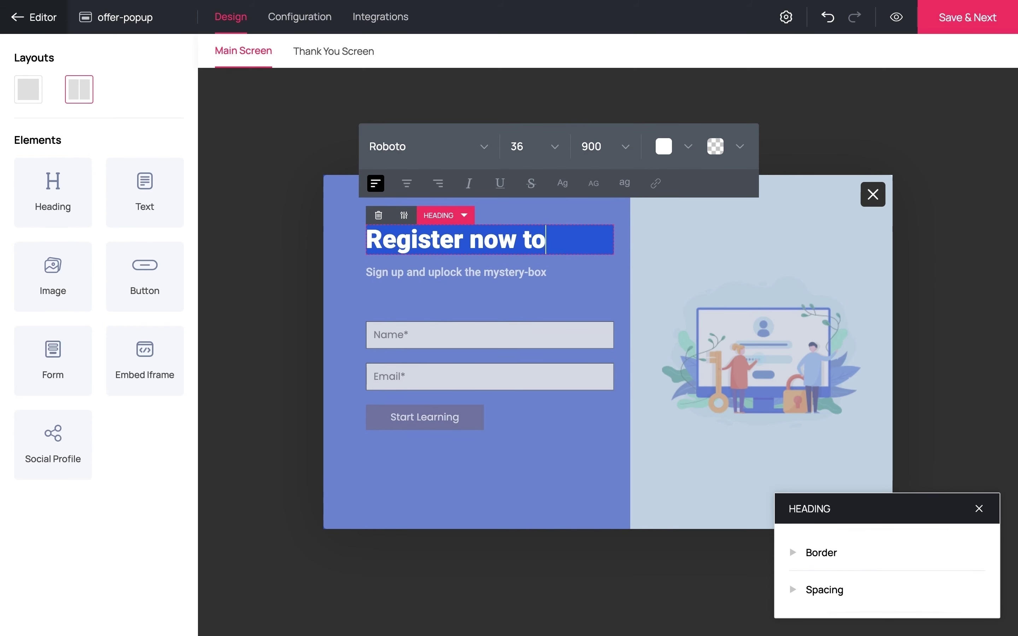
type(" get 20% off")
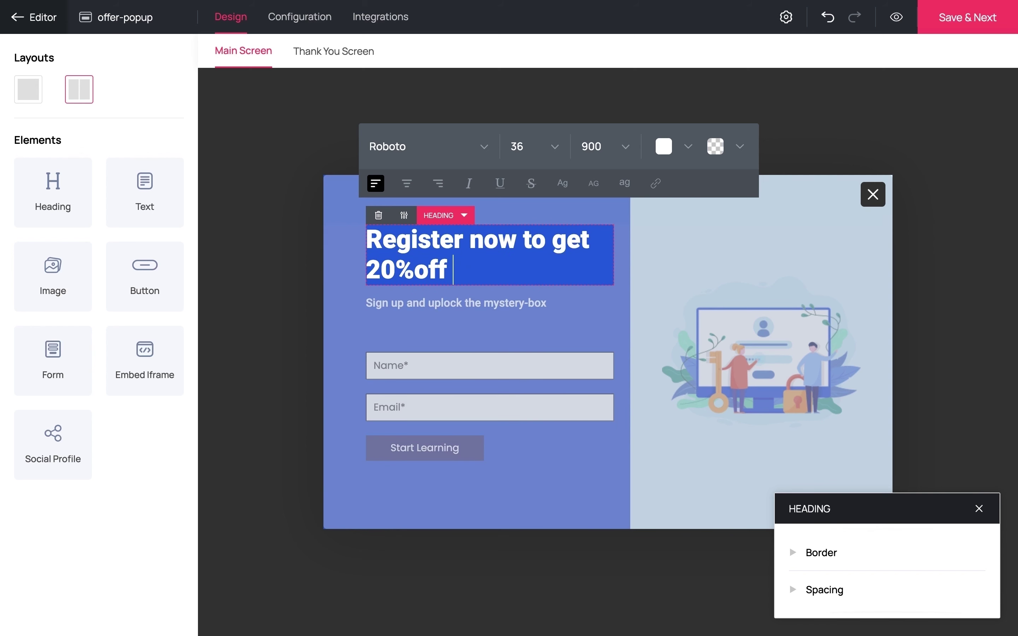
key("BackSpace")
key("BackSpace")
key("BackSpace")
type("off on your course fee!")
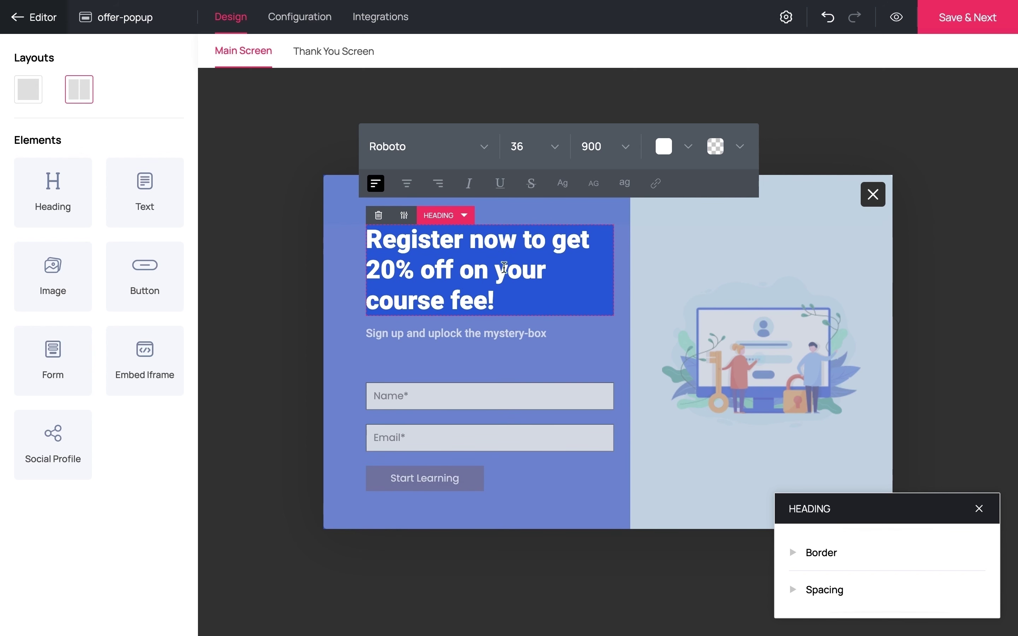
- Delete the 'Sign up and unlock the mystery-box' line from the popup
left_click(456, 333)
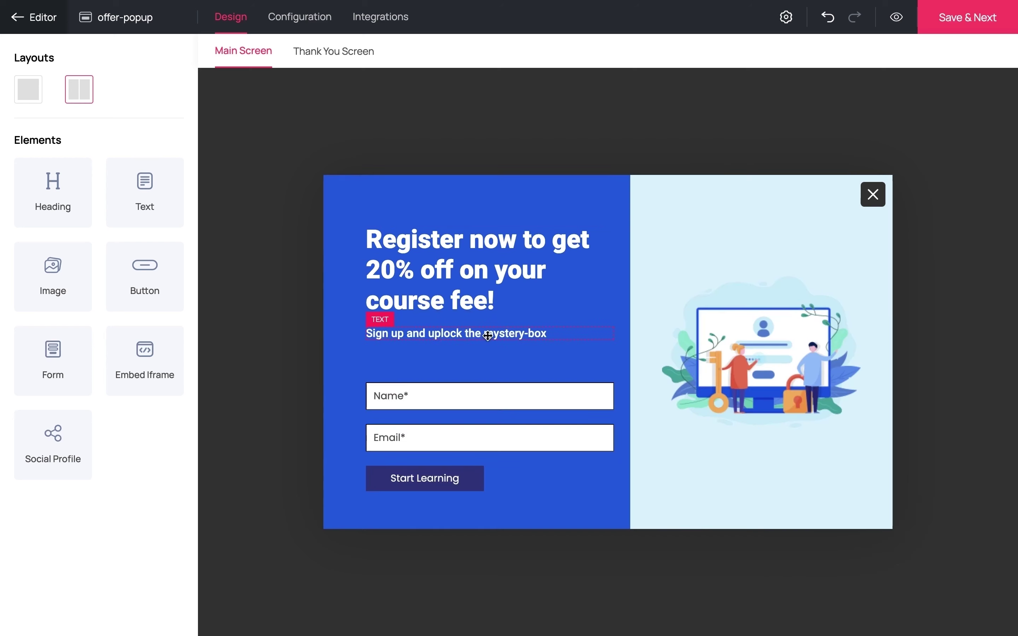
left_click(456, 334)
left_click(378, 320)
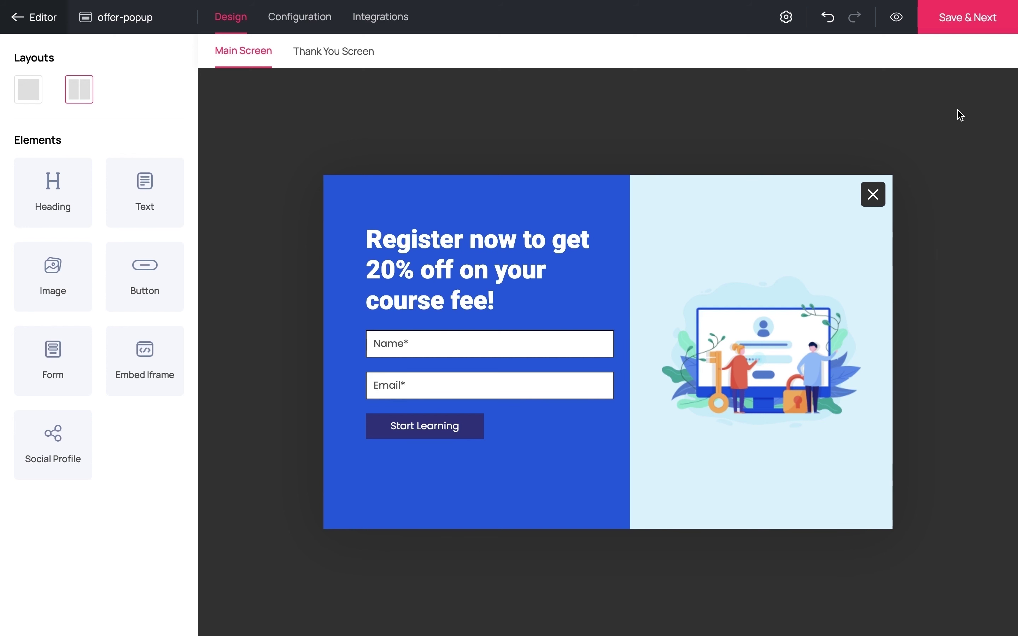
- Set the offer popup to appear when a visitor is about to exit the page
left_click(965, 22)
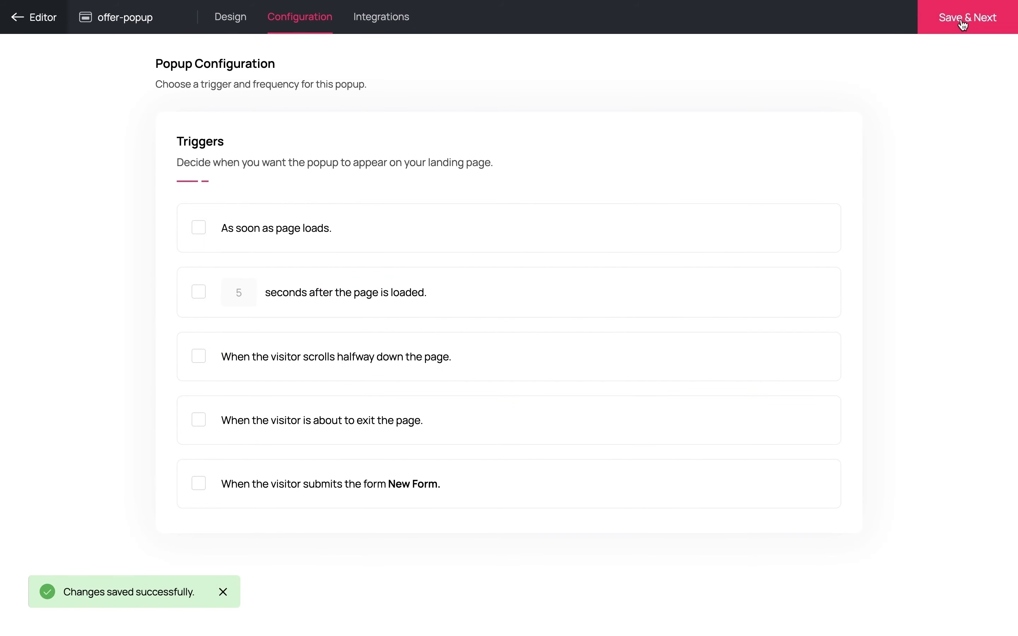
left_click(199, 420)
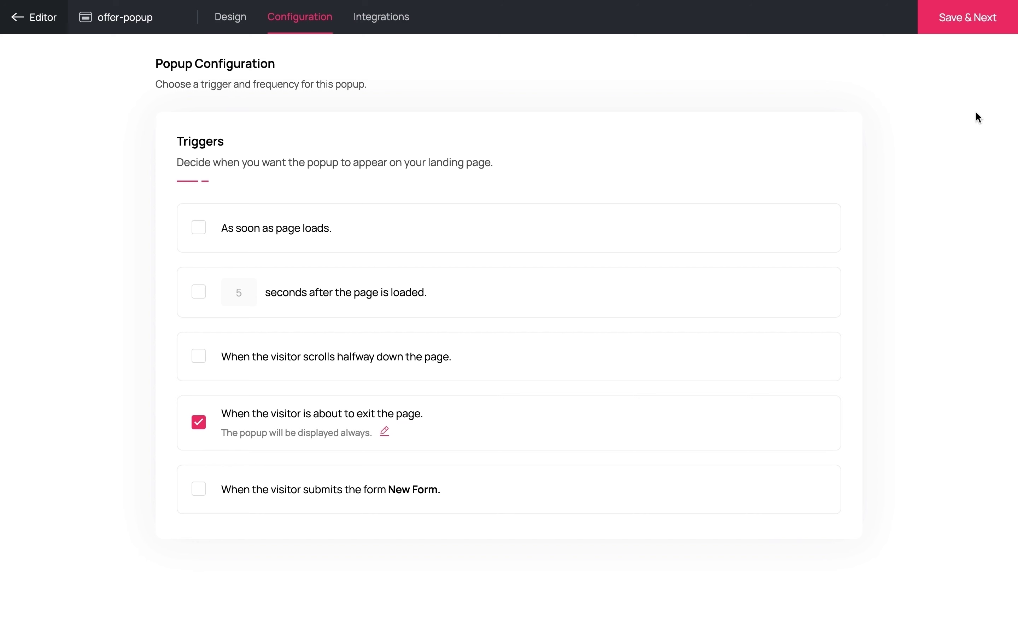
left_click(962, 26)
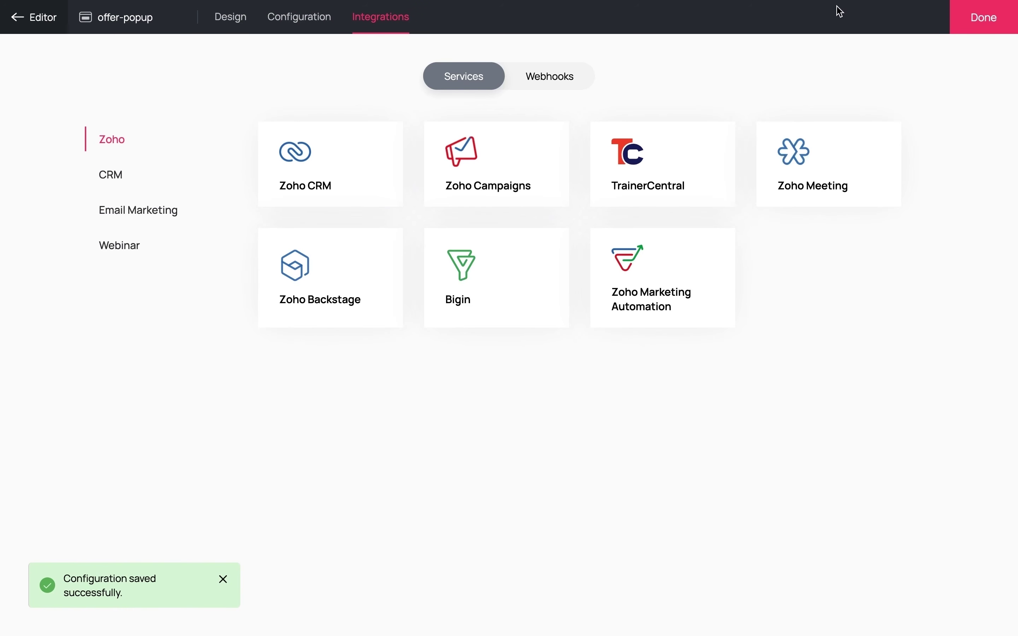
- Browse the CRM, email marketing and webinar integrations, then finish the popup setup
left_click(117, 174)
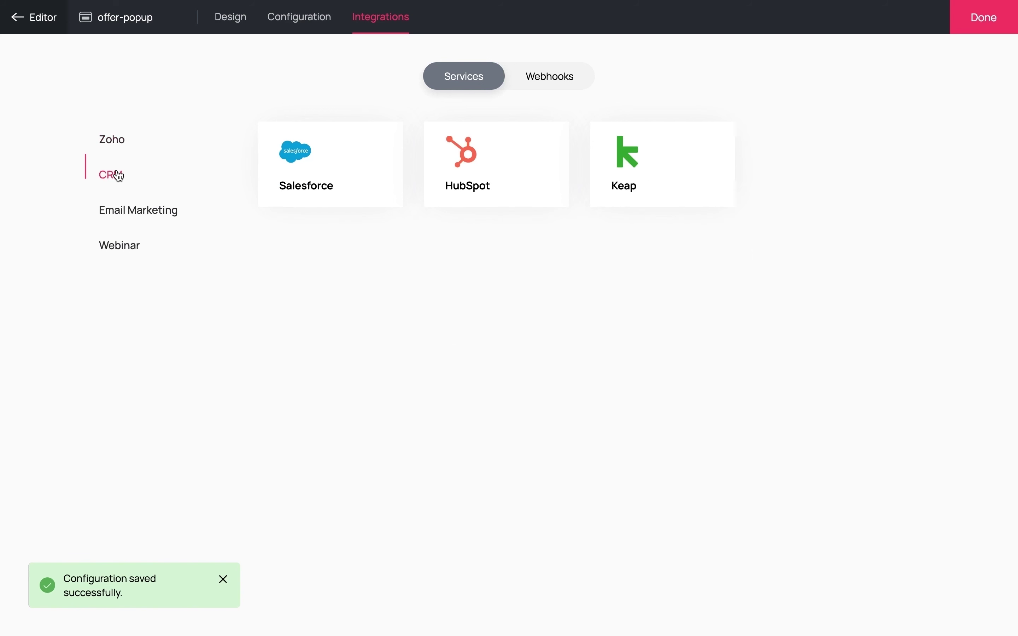
left_click(129, 213)
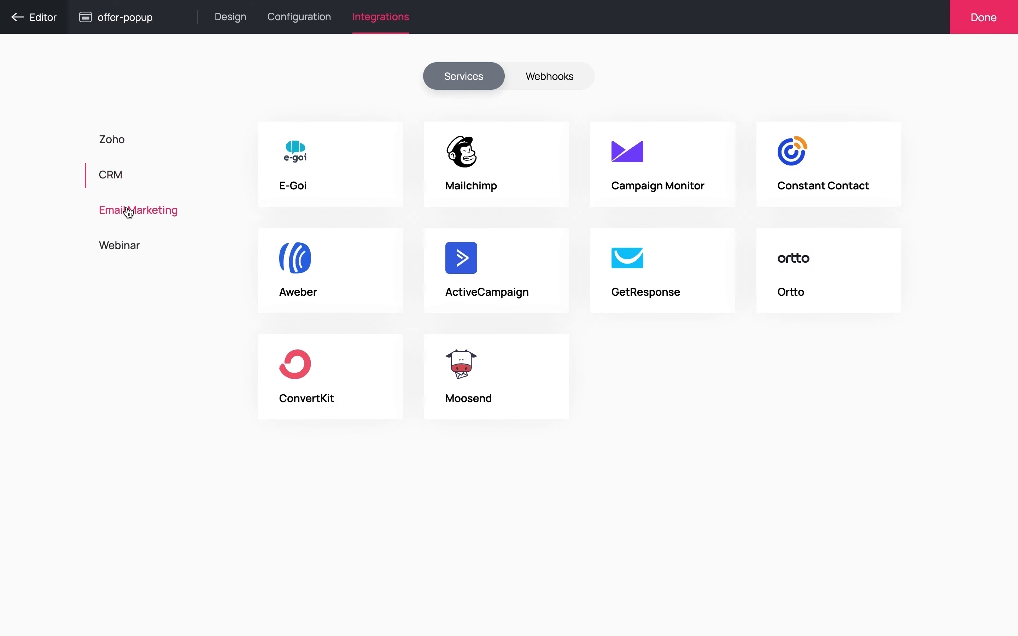
left_click(128, 252)
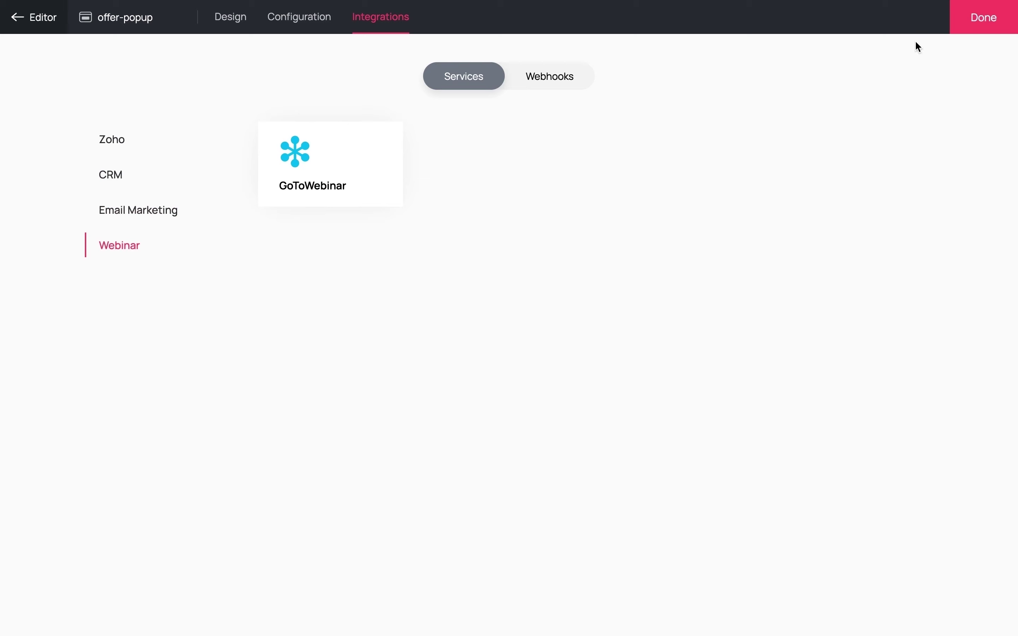
left_click(968, 26)
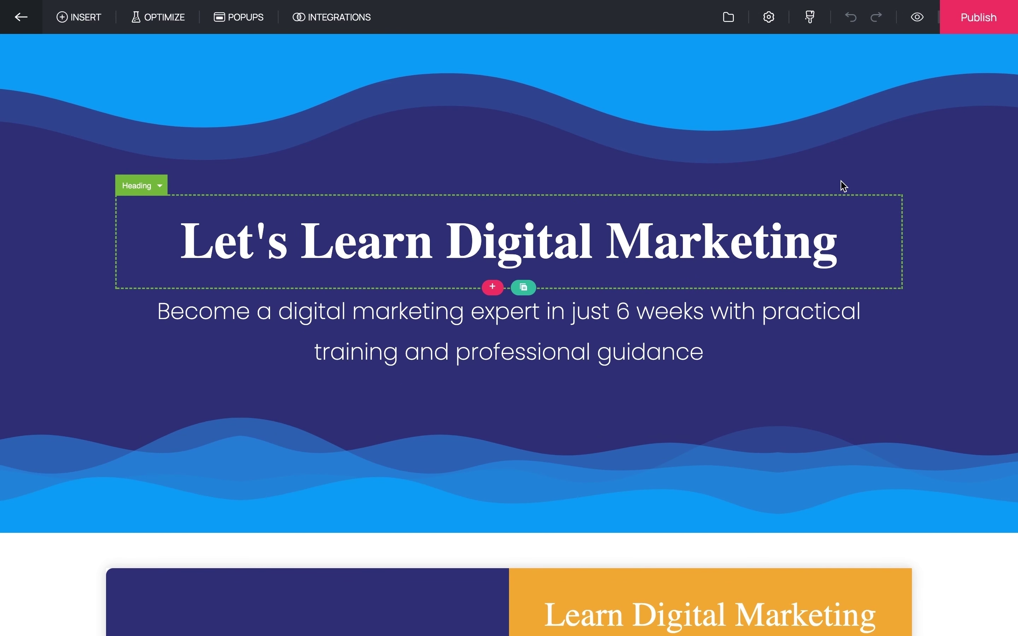
- In the publishing options, enter 'digital-marketing' as the page name after the domain
left_click(968, 30)
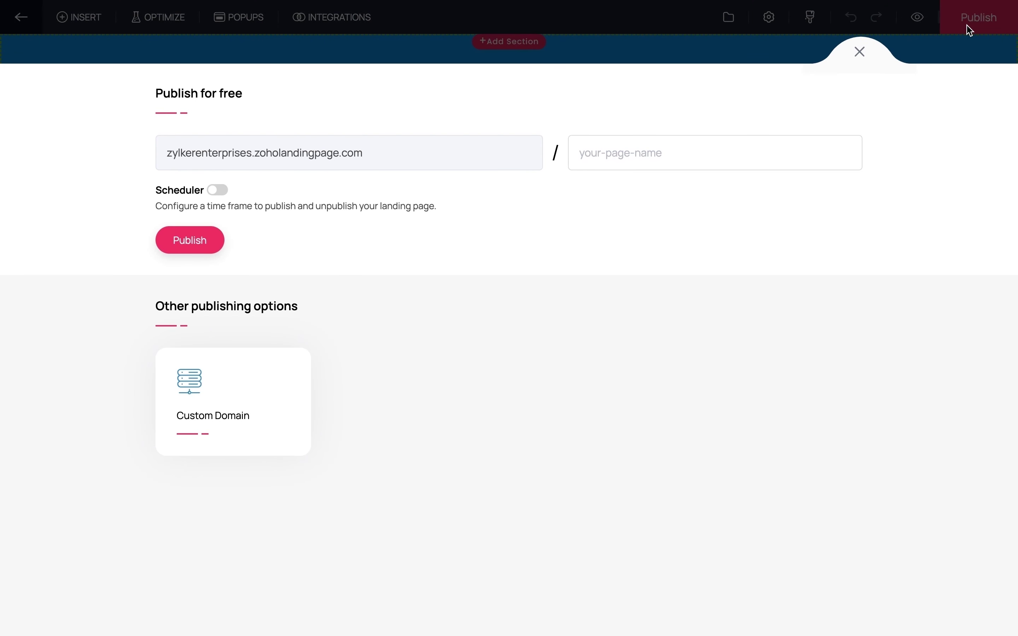
left_click(613, 154)
type("digi")
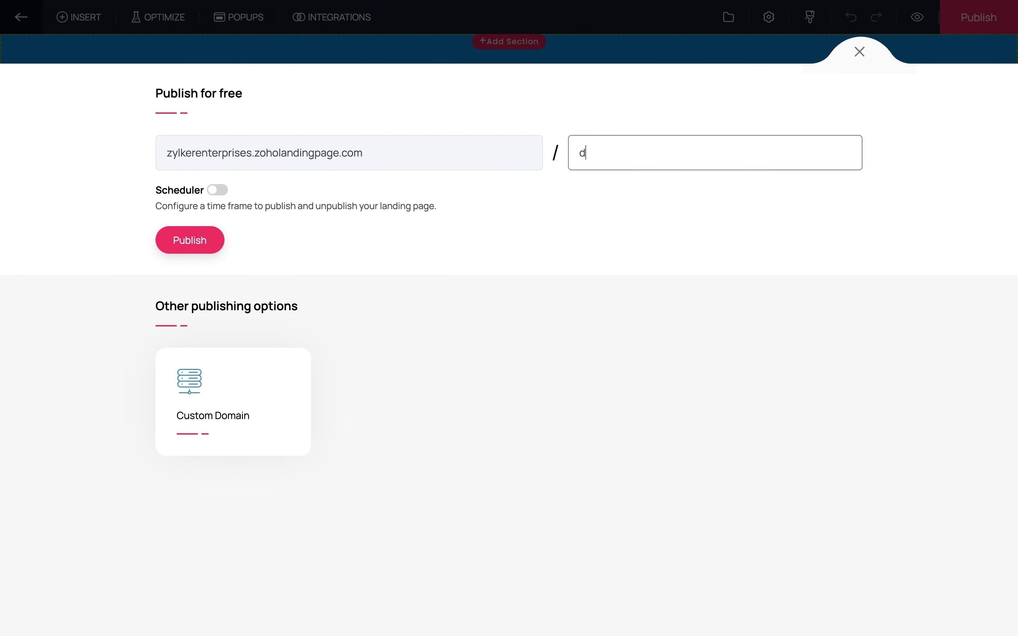
type("tal-marketing")
- Publish, then submit a test registration with a visitor's name and e-mail on the live form
left_click(203, 243)
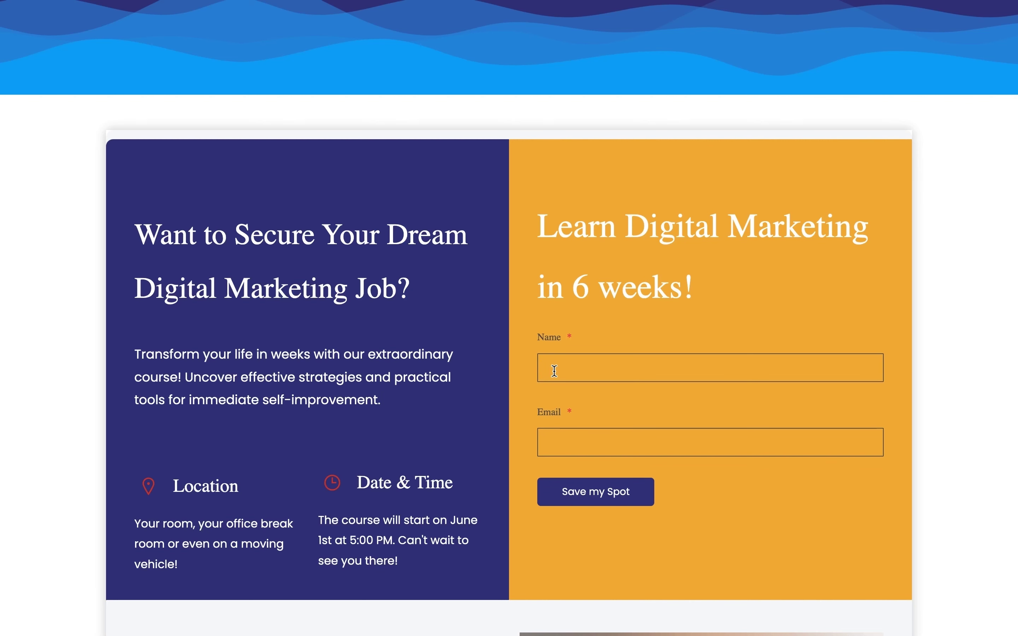
left_click(710, 442)
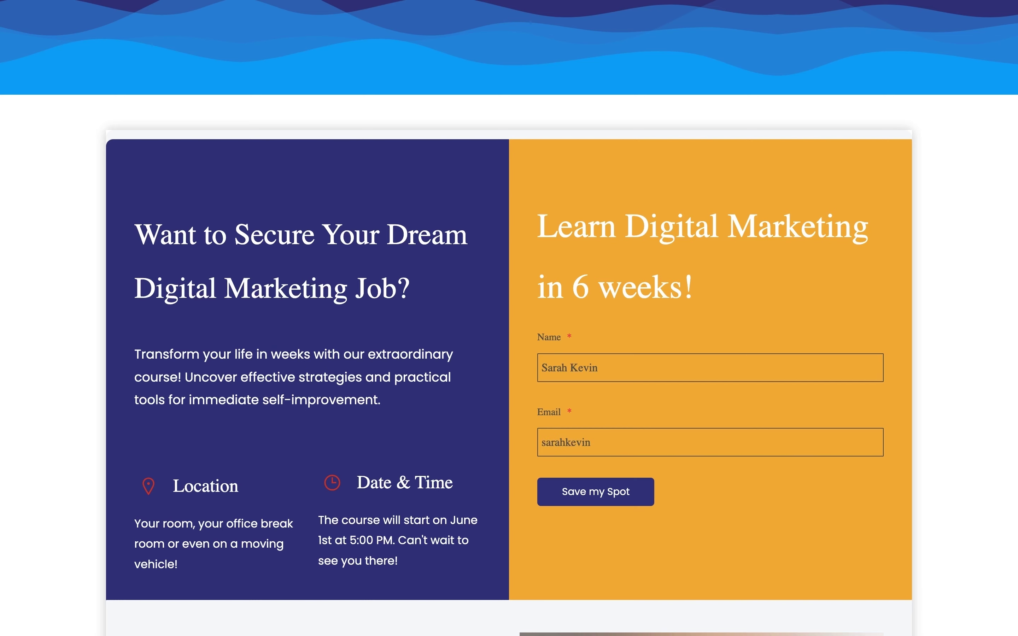
left_click(563, 500)
left_click(525, 419)
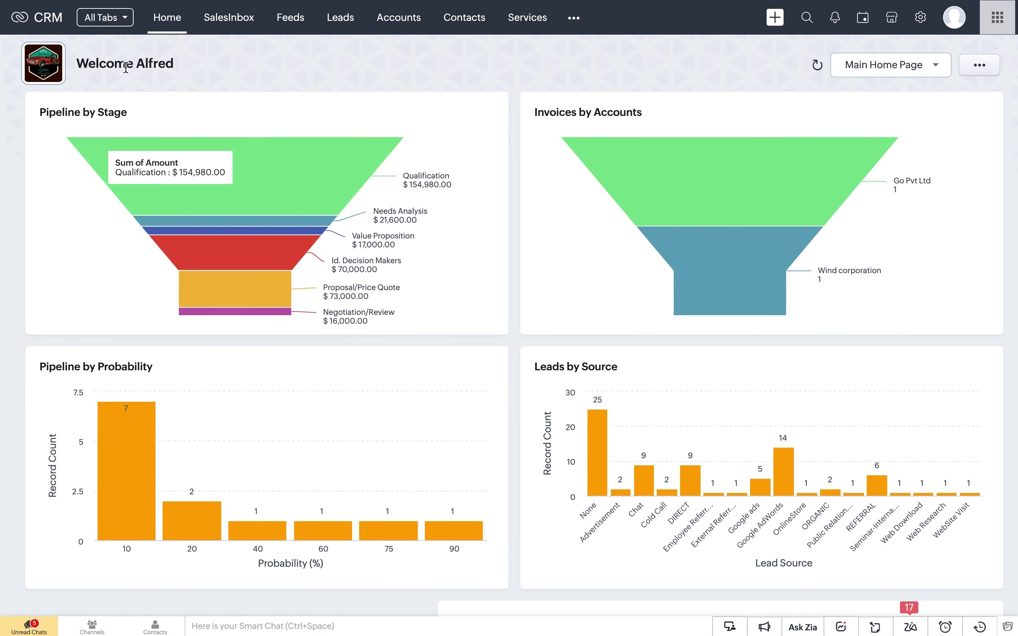
- Open the newest contact, from the test registration, at the top of the CRM Contacts list
left_click(457, 28)
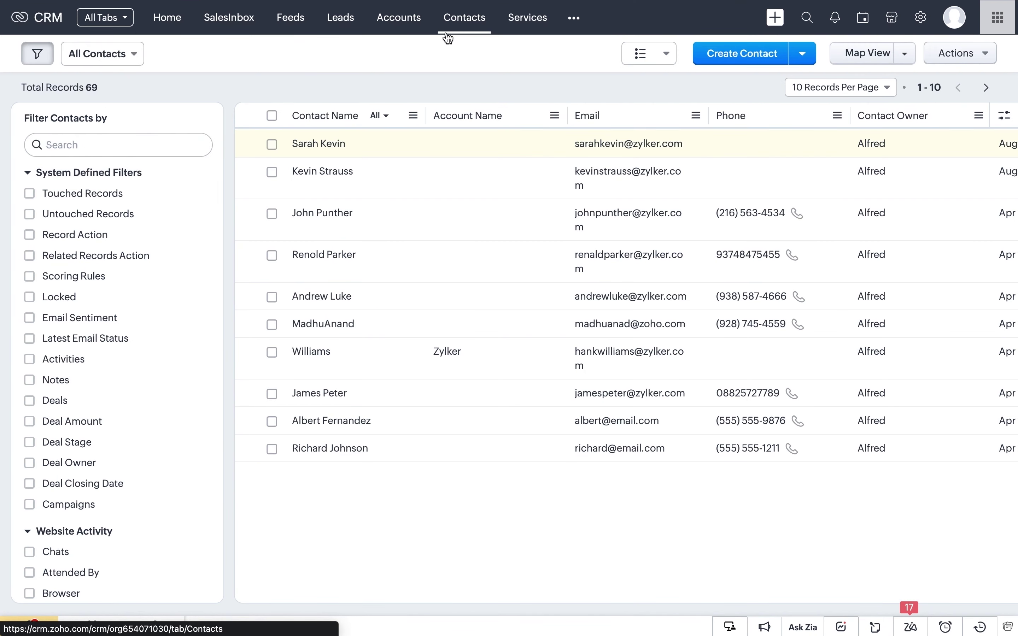
left_click(330, 151)
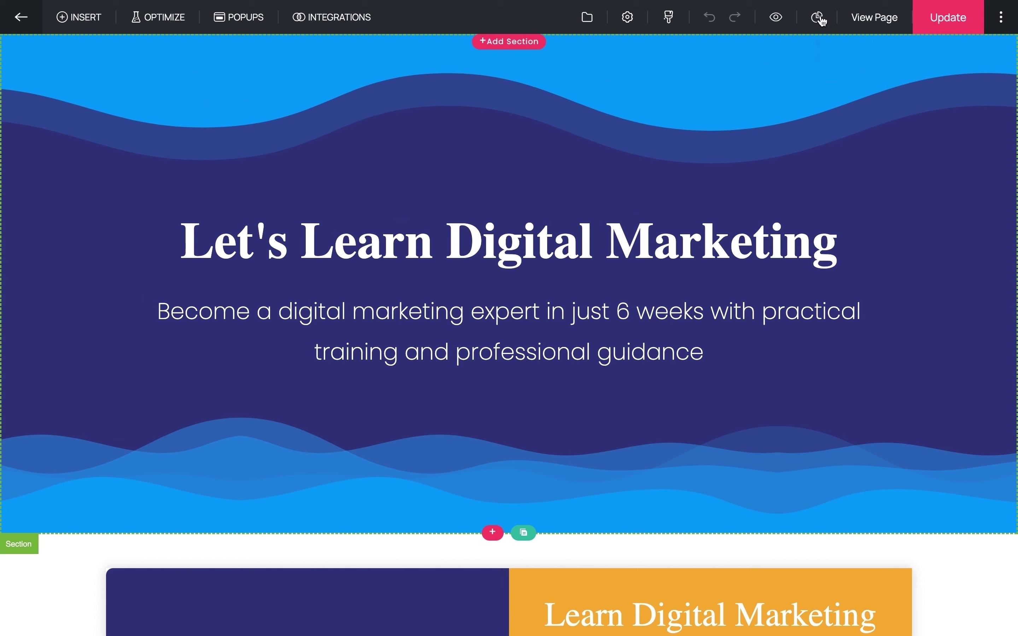
- Review the Page Analytics Overview charts, then the popup stats: 194 visitors, 223 impressions, 12 conversions
left_click(819, 18)
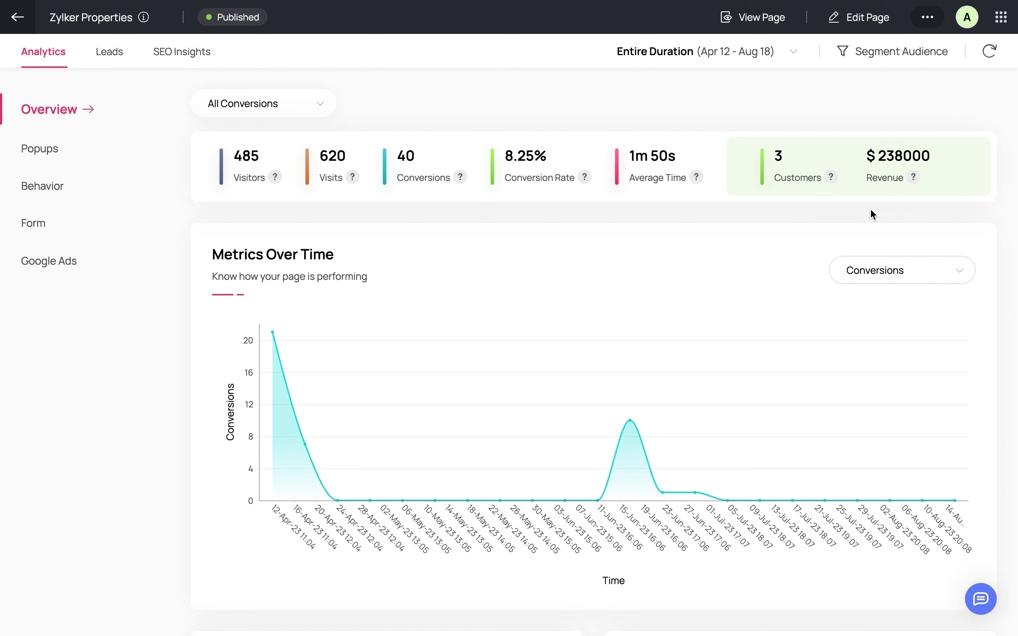
scroll(871, 210, "down", 5)
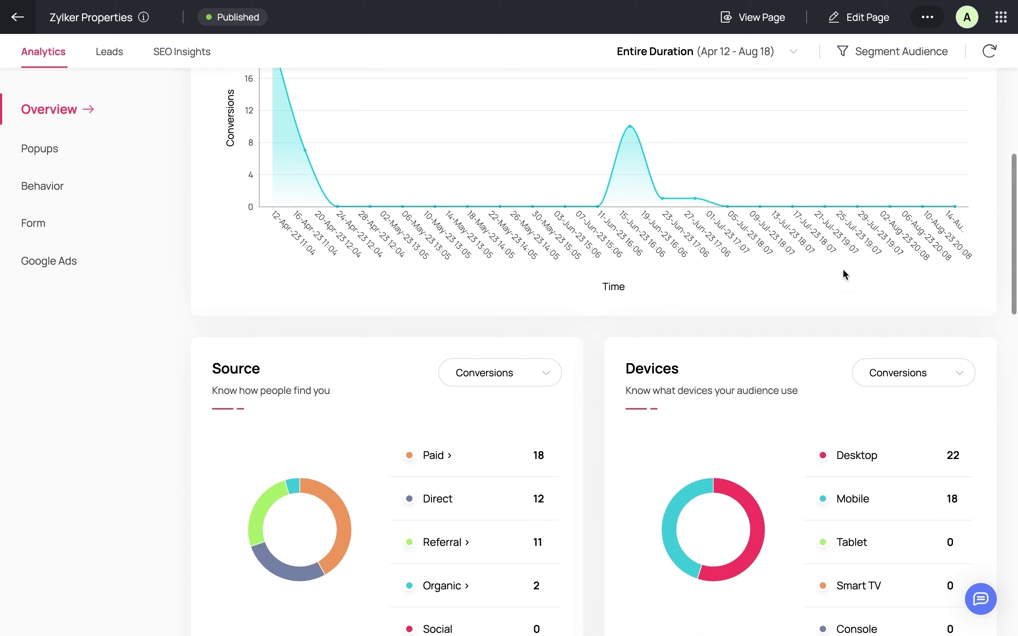
scroll(794, 411, "down", 2)
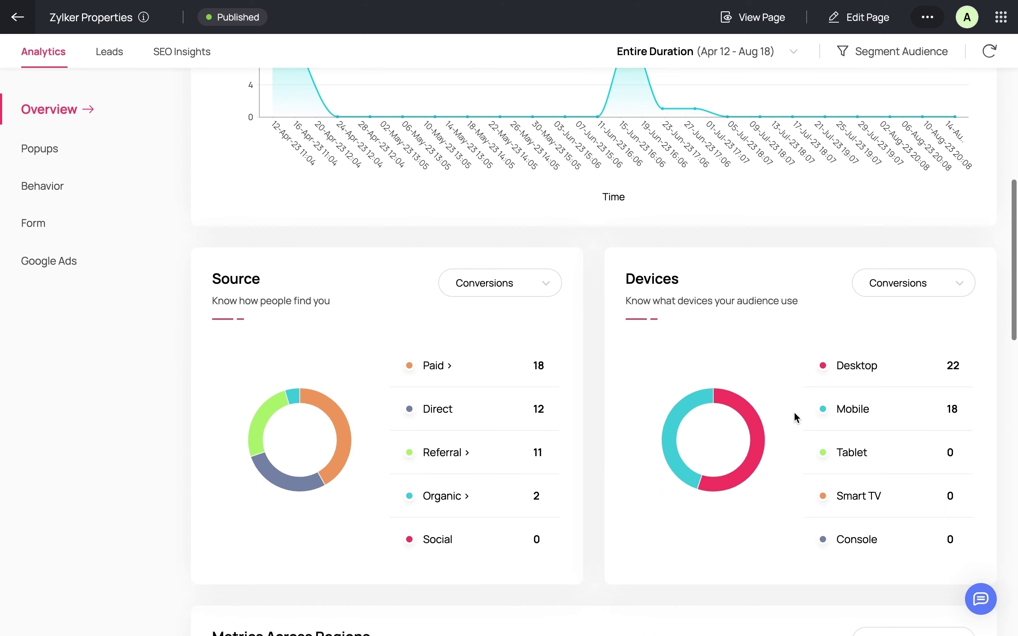
scroll(795, 414, "down", 6)
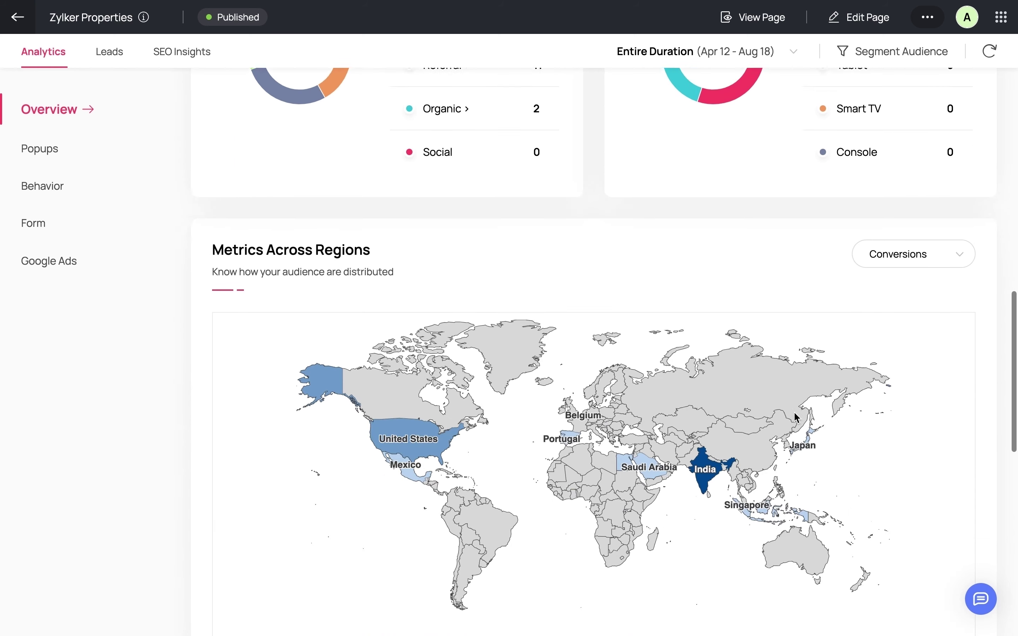
scroll(794, 412, "down", 4)
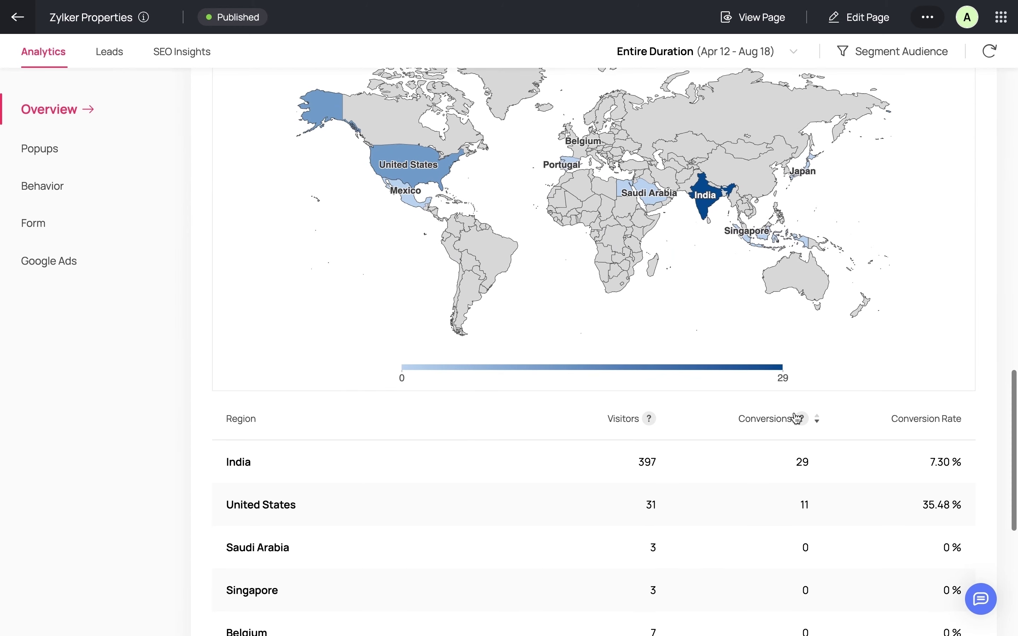
left_click(54, 158)
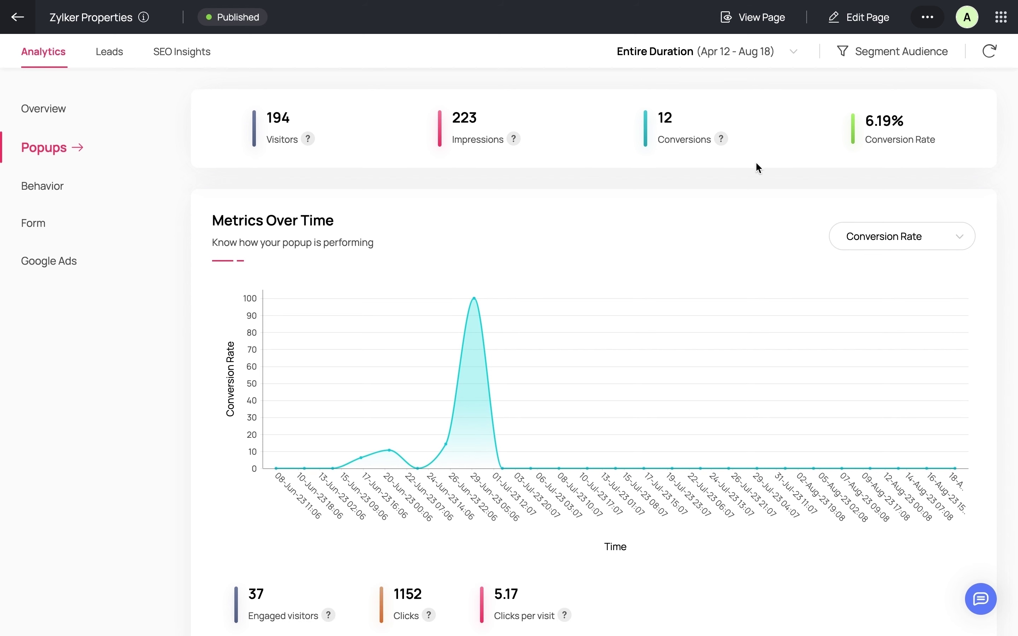
scroll(757, 163, "down", 1)
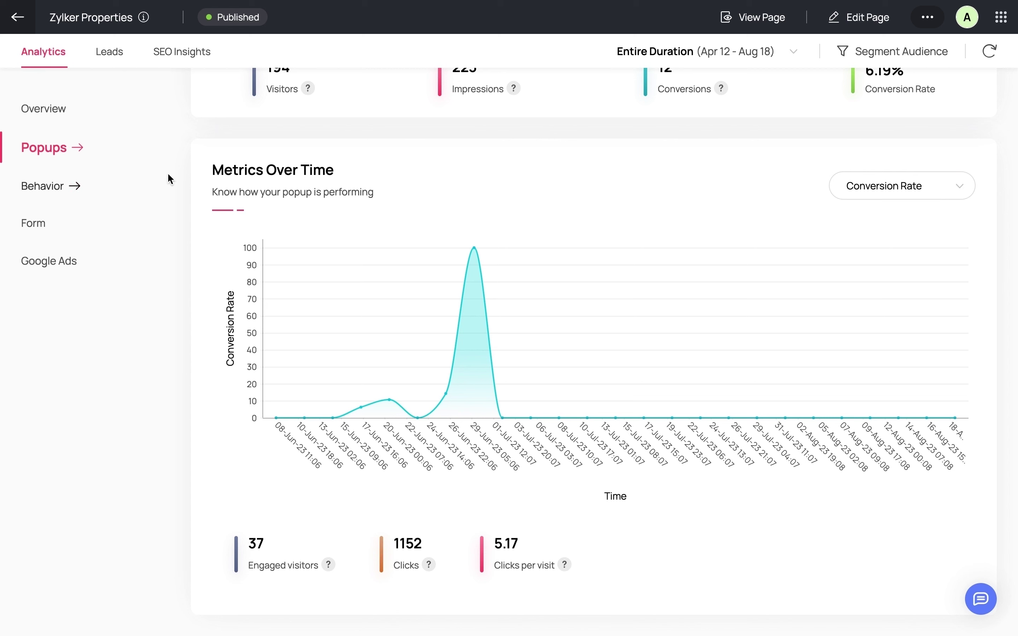
- Open the Behavior heatmap of visitor clicks and scroll through it
left_click(59, 193)
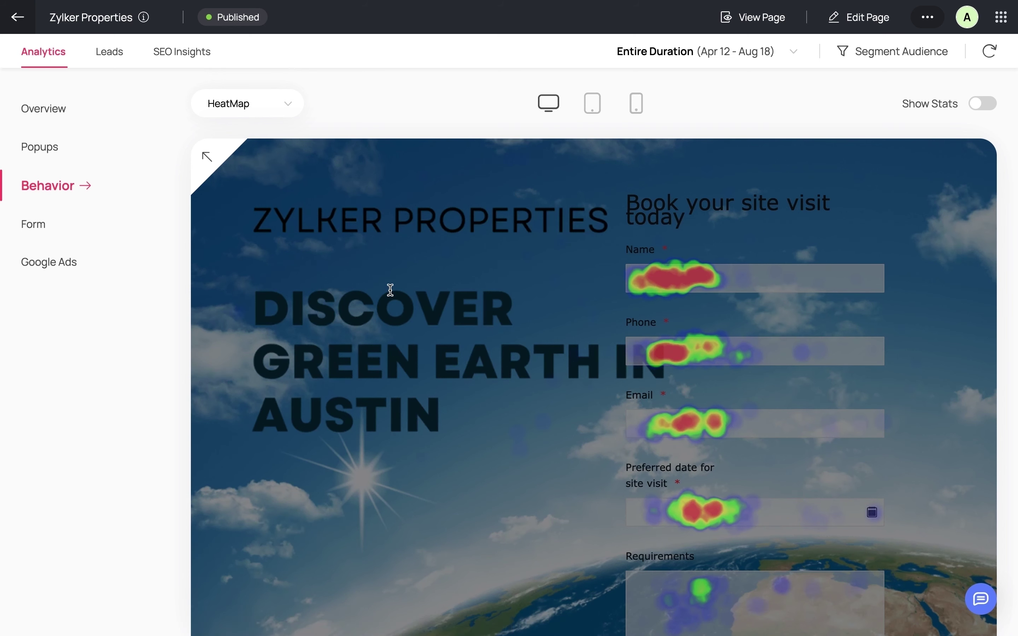
scroll(391, 291, "down", 2)
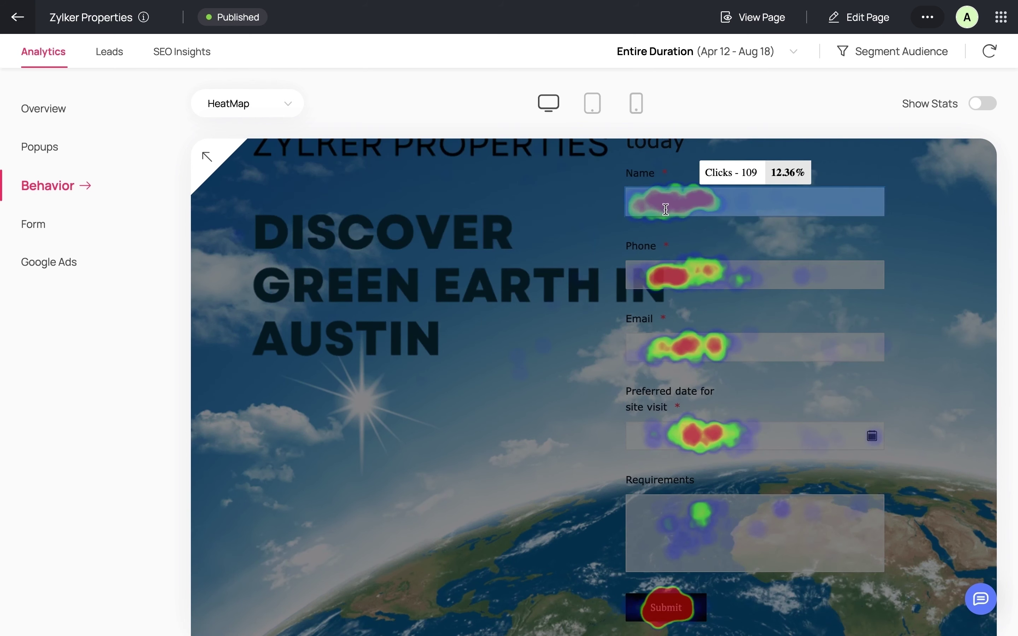
mouse_move(669, 274)
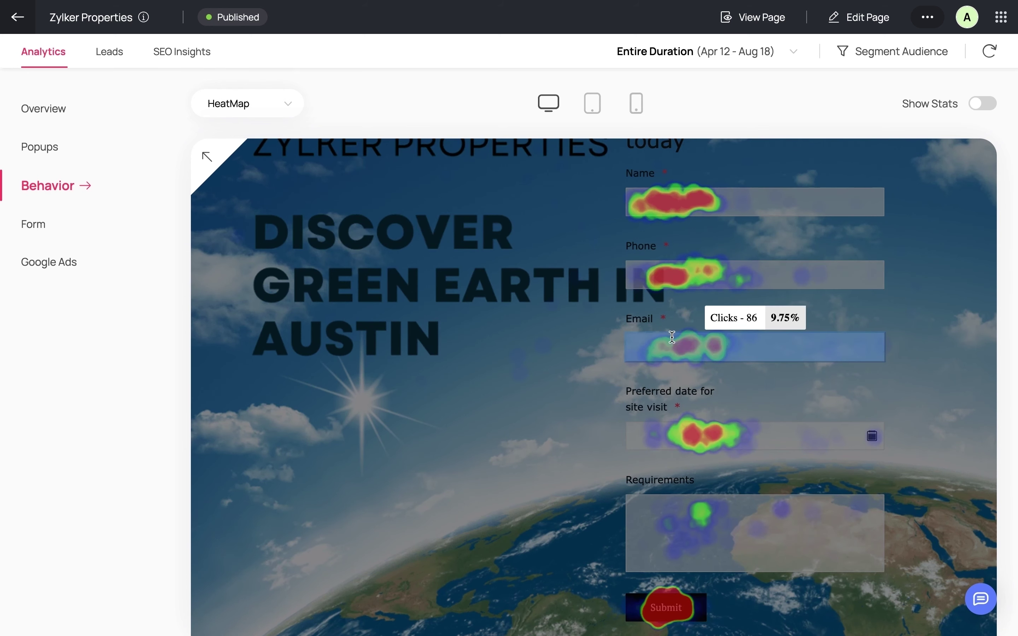
mouse_move(693, 443)
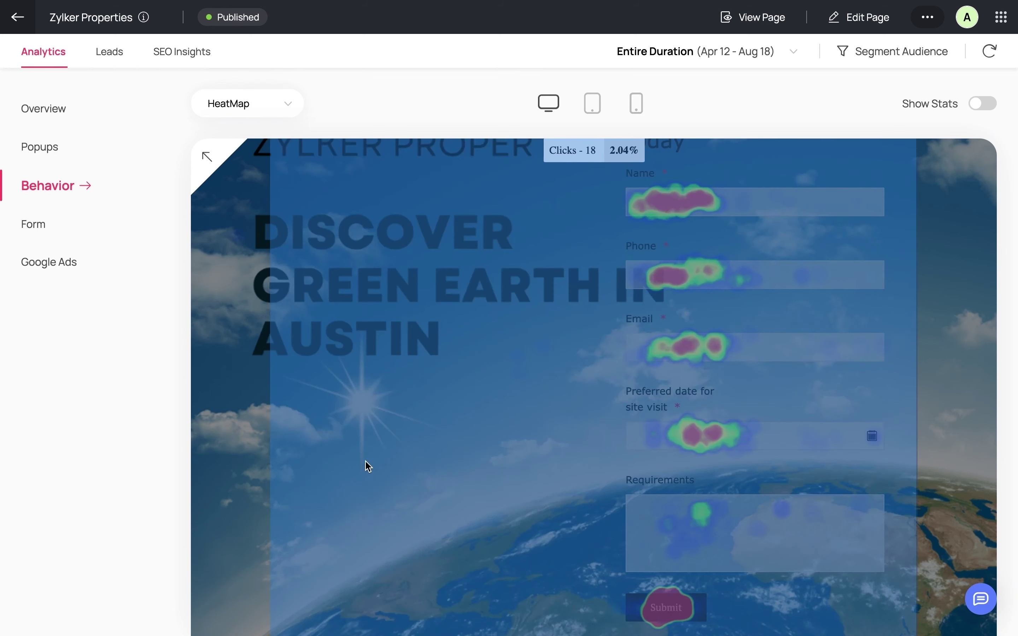
scroll(366, 465, "down", 5)
scroll(369, 467, "down", 10)
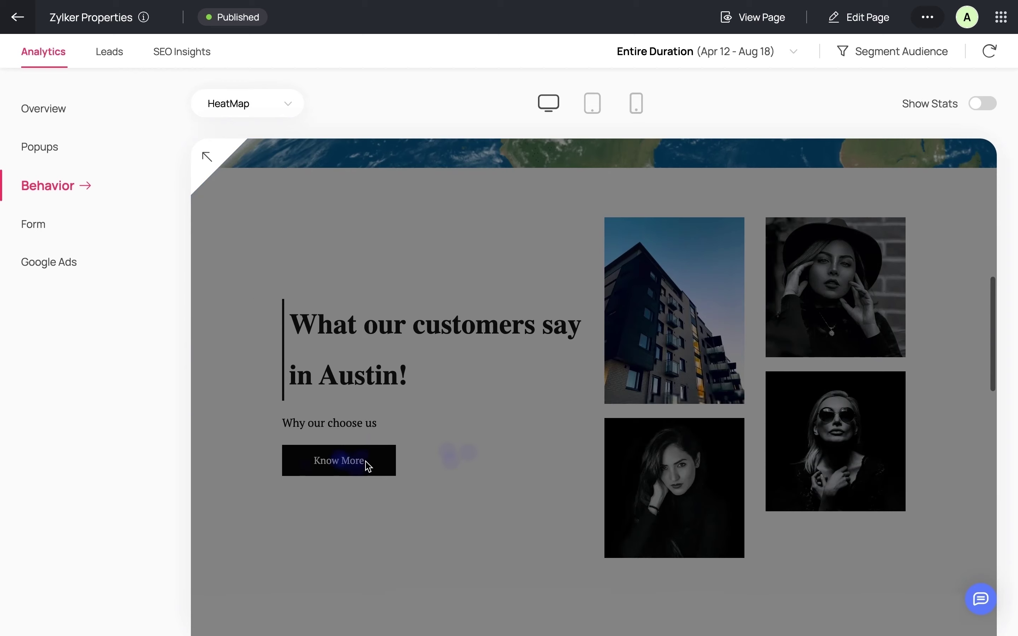
scroll(366, 466, "down", 4)
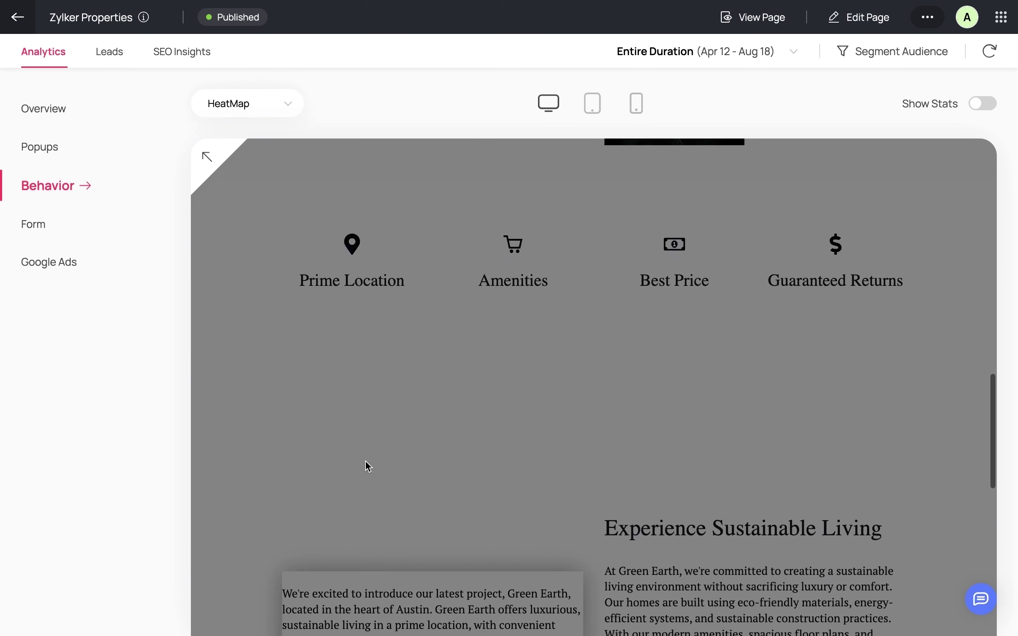
- Switch the behavior map to Scroll map and scroll down the page
left_click(286, 111)
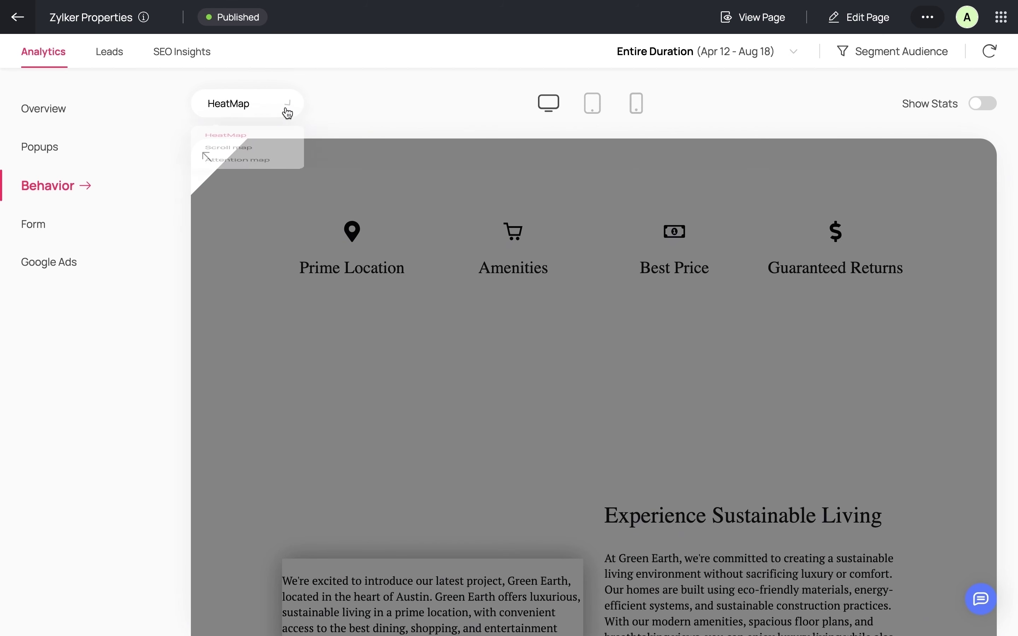
left_click(250, 179)
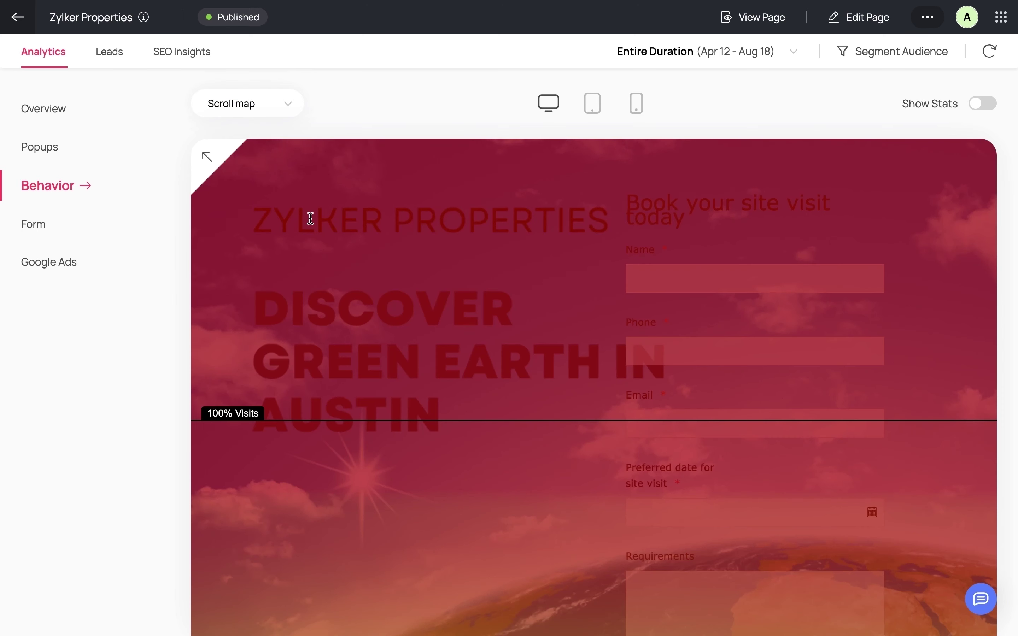
scroll(324, 422, "down", 9)
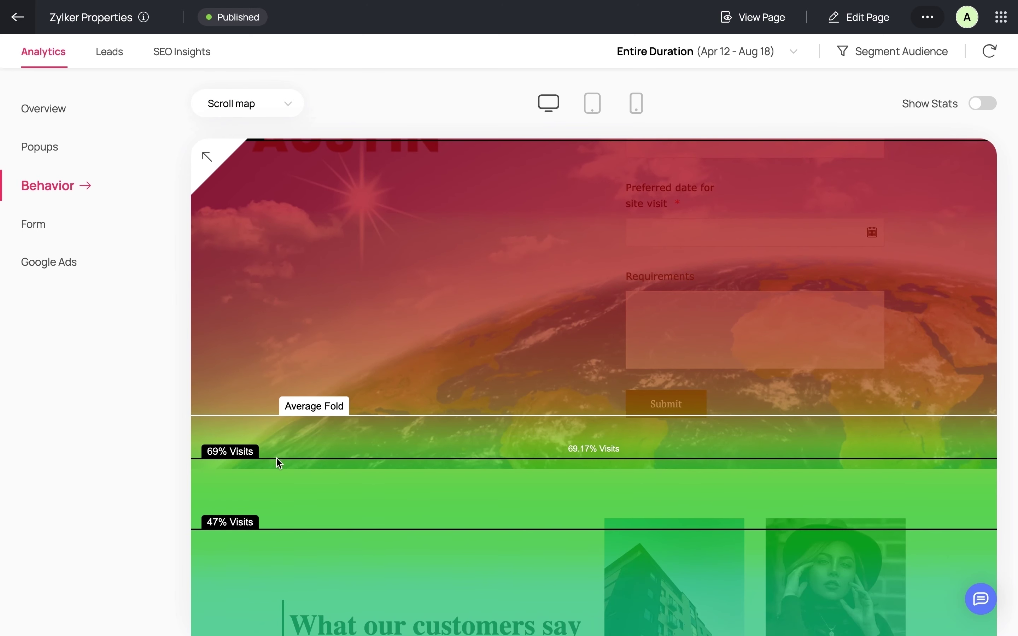
scroll(276, 457, "down", 20)
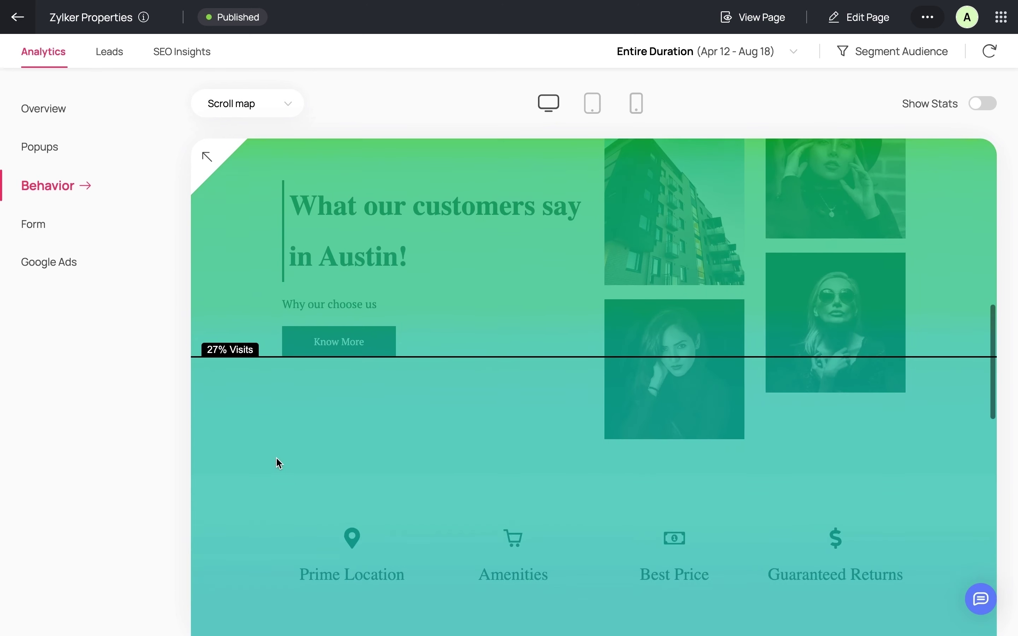
scroll(276, 458, "down", 9)
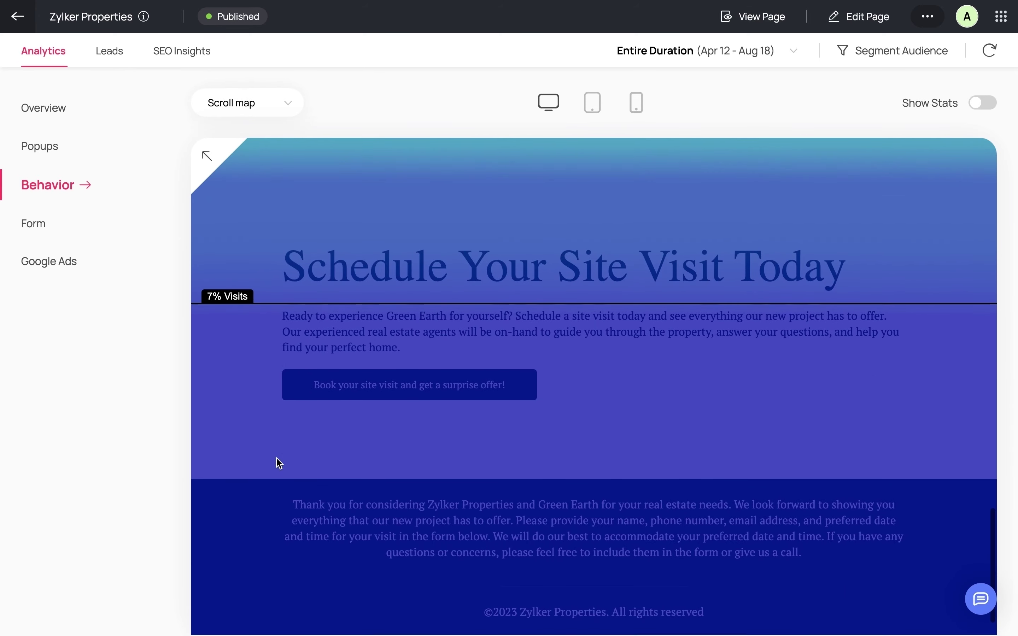
- Switch to the Attention map and scroll to the footer, where visits fall to 0%
left_click(287, 108)
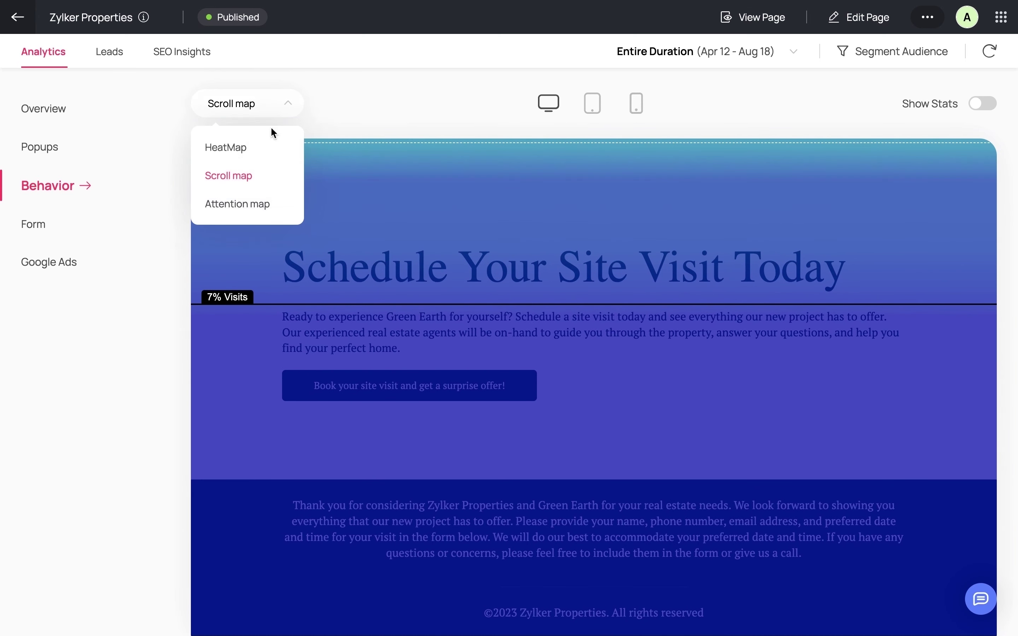
left_click(255, 206)
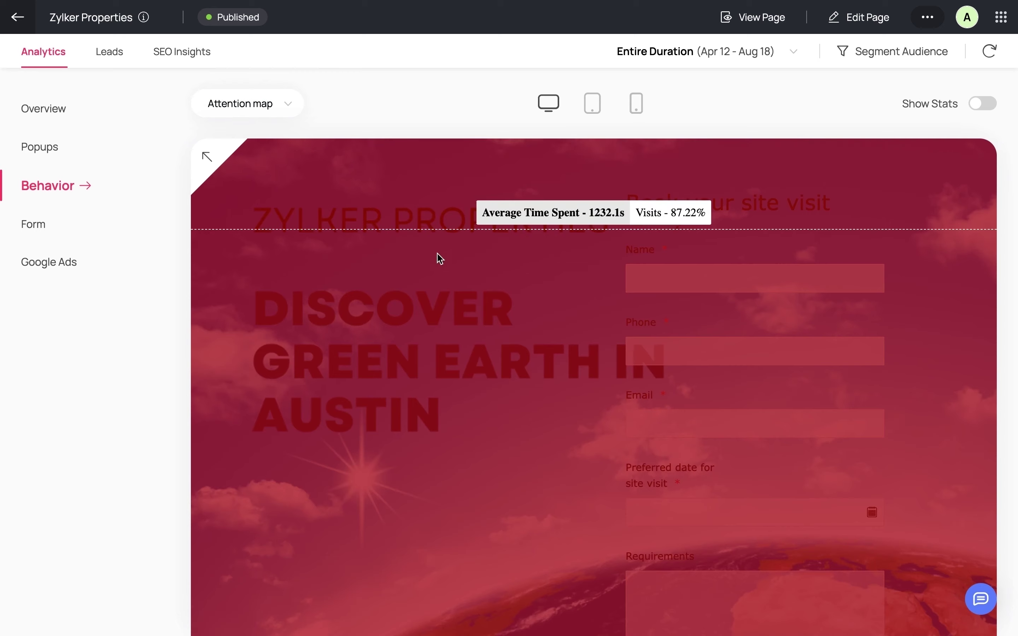
scroll(460, 453, "down", 3)
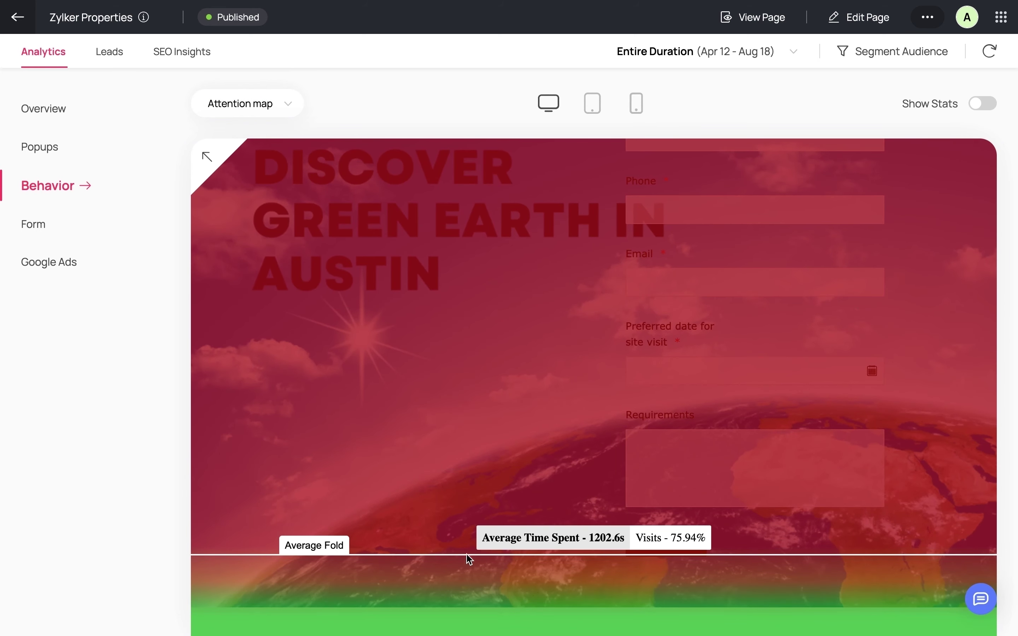
scroll(468, 564, "down", 3)
scroll(466, 562, "down", 4)
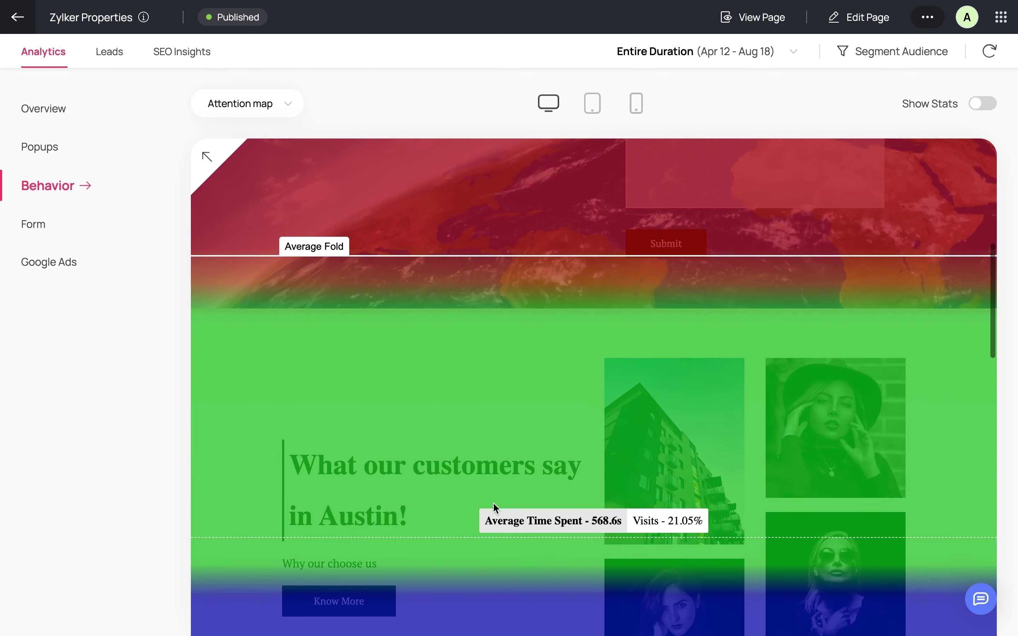
scroll(490, 564, "down", 1)
scroll(491, 572, "down", 10)
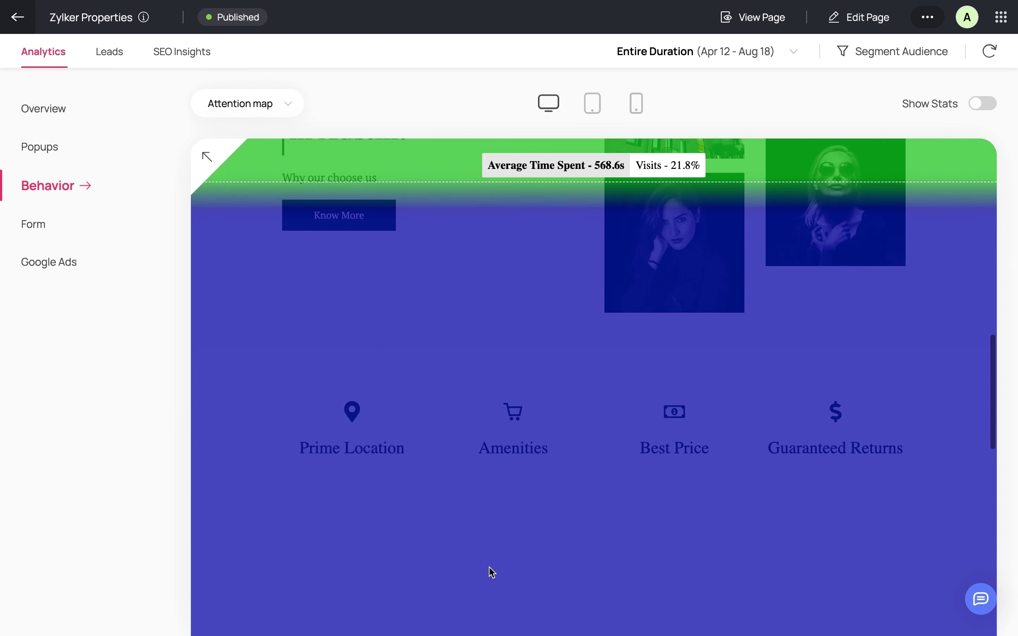
scroll(503, 518, "down", 10)
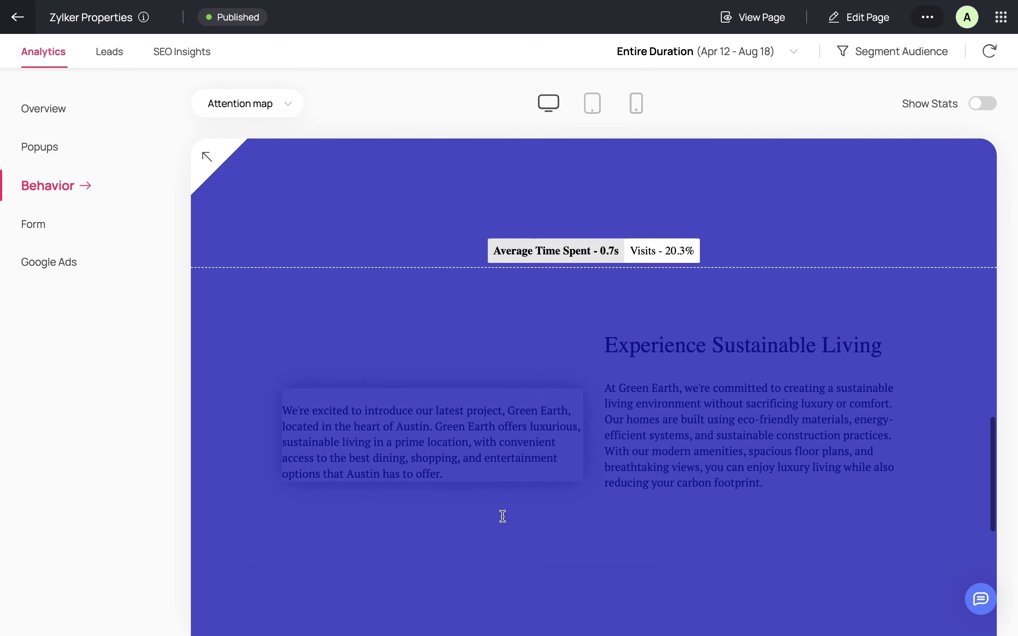
scroll(505, 589, "down", 5)
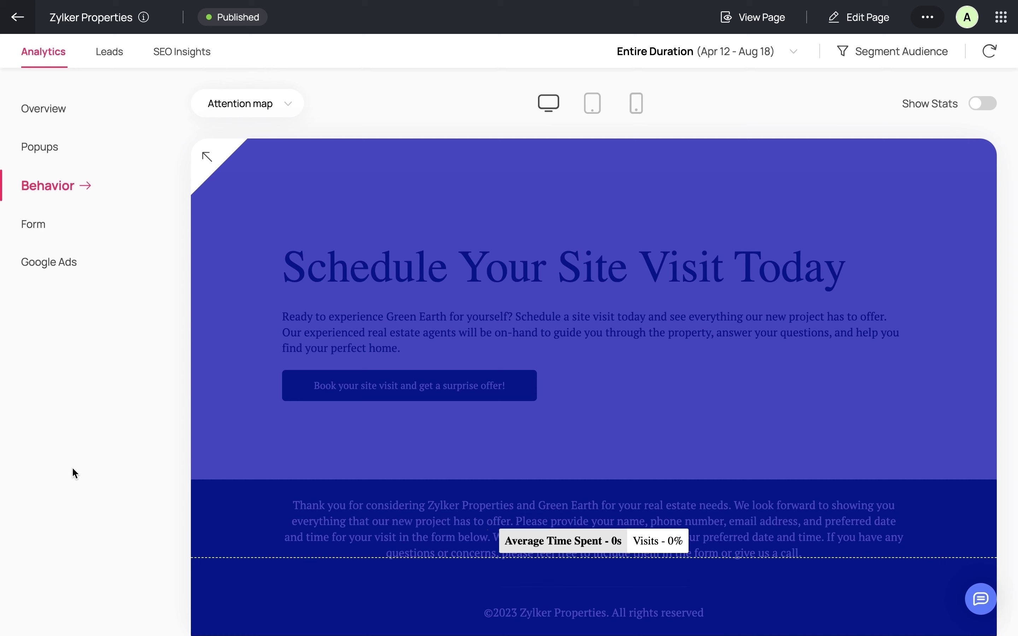
- Review Form analytics down to the Hesitation and Total Time chart, where Requirements takes ~25 seconds
left_click(31, 226)
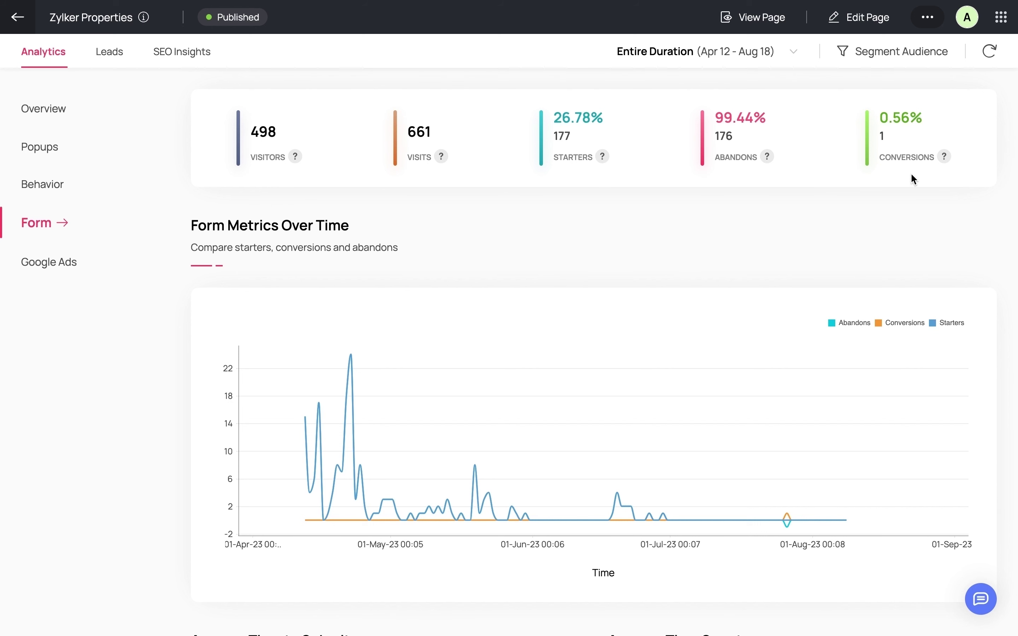
scroll(721, 275, "down", 7)
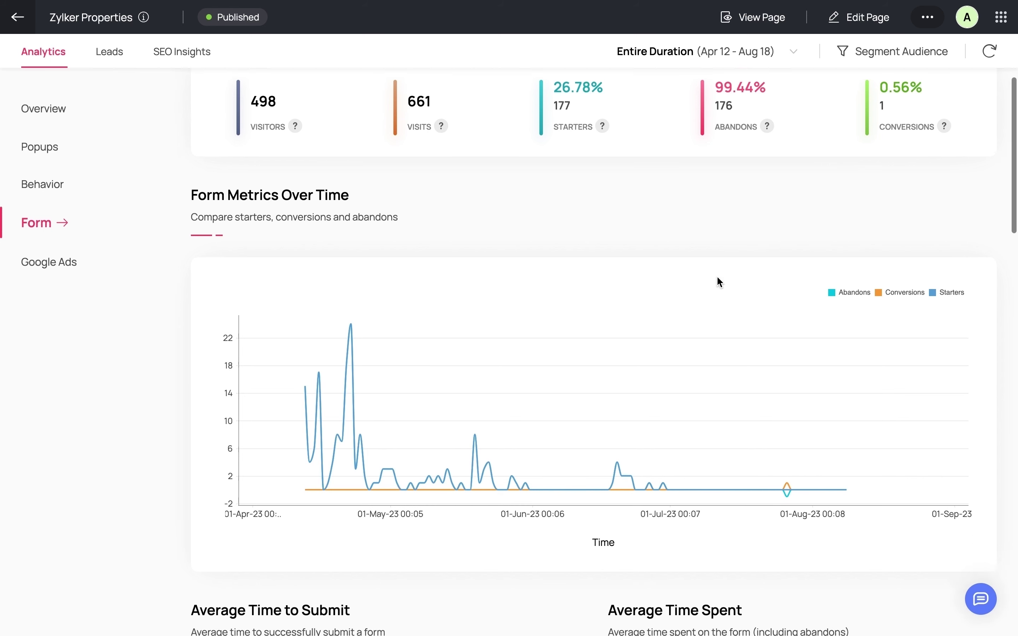
scroll(717, 277, "down", 5)
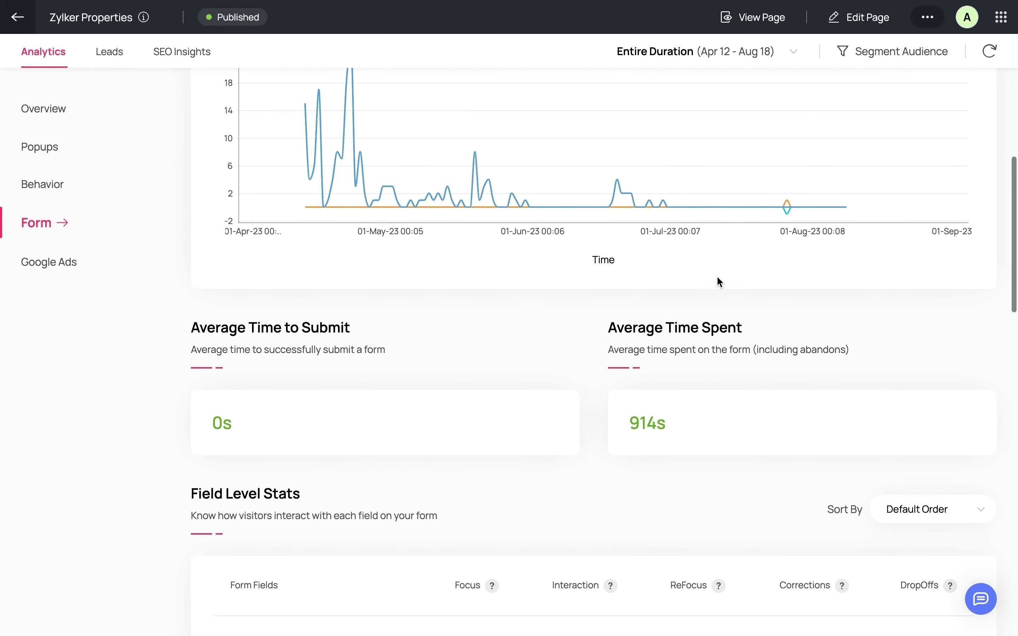
scroll(717, 277, "down", 4)
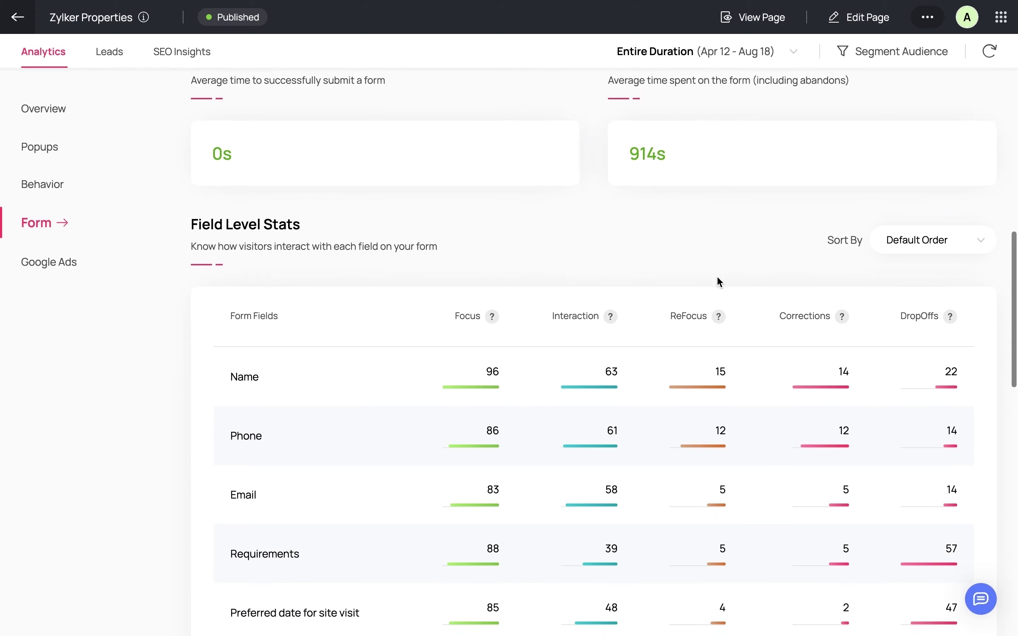
scroll(717, 278, "down", 3)
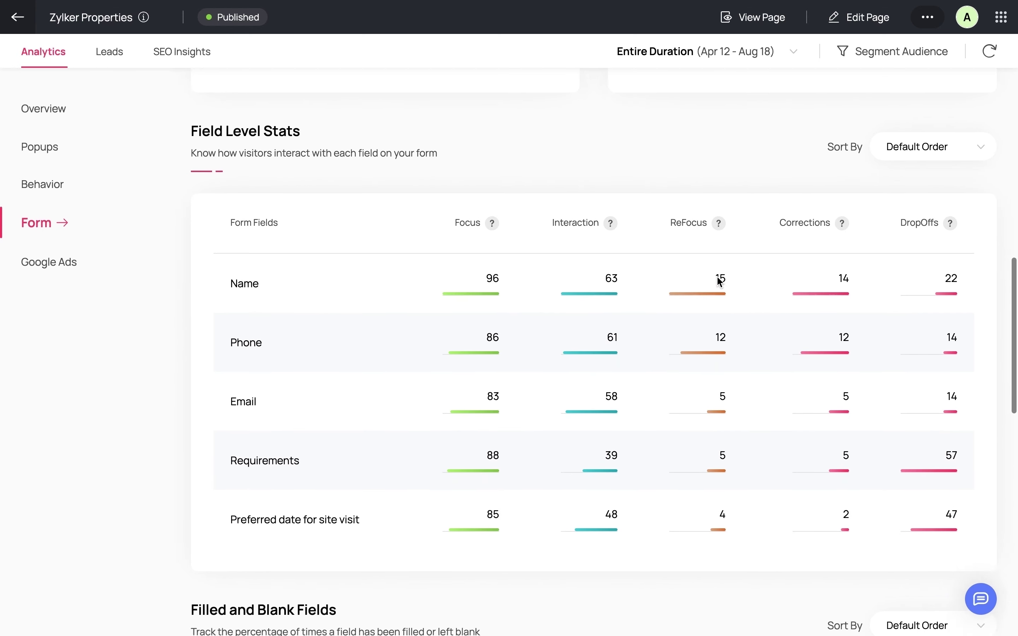
scroll(721, 283, "down", 1)
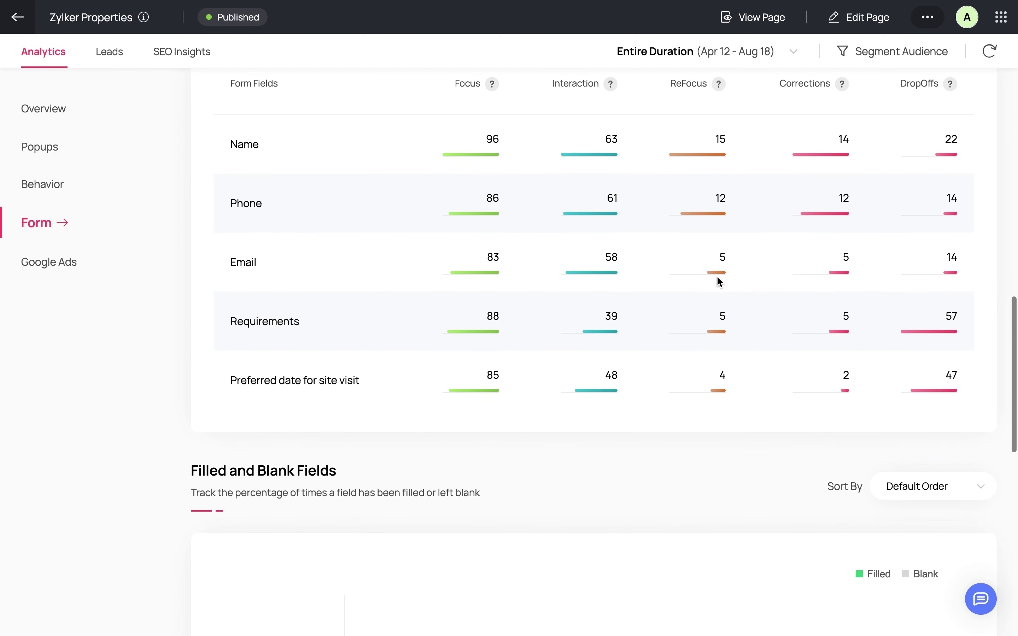
scroll(720, 282, "down", 3)
scroll(717, 278, "down", 5)
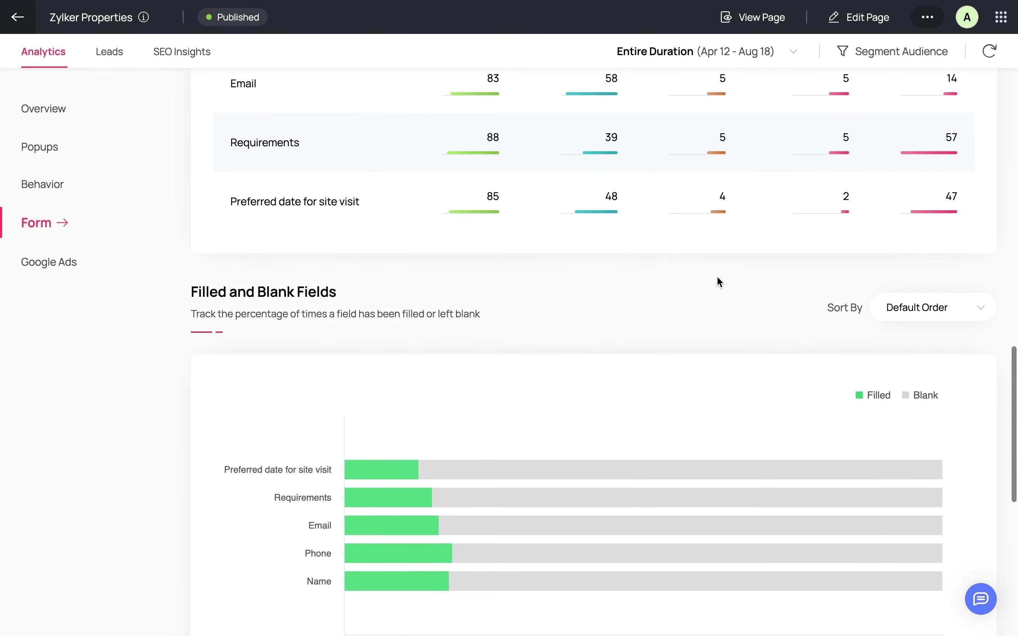
scroll(718, 278, "down", 6)
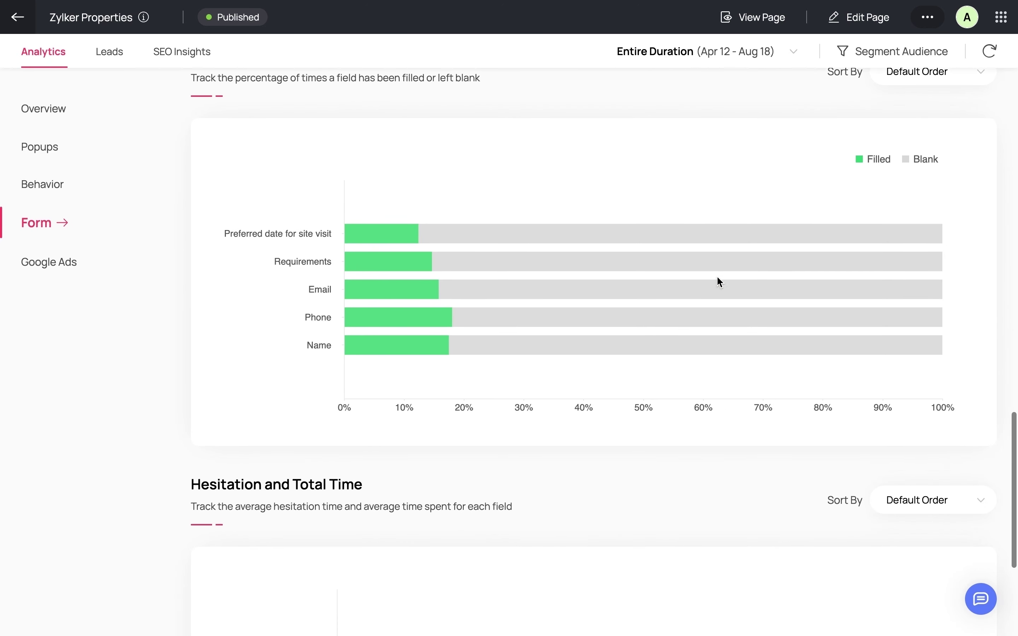
scroll(721, 283, "down", 2)
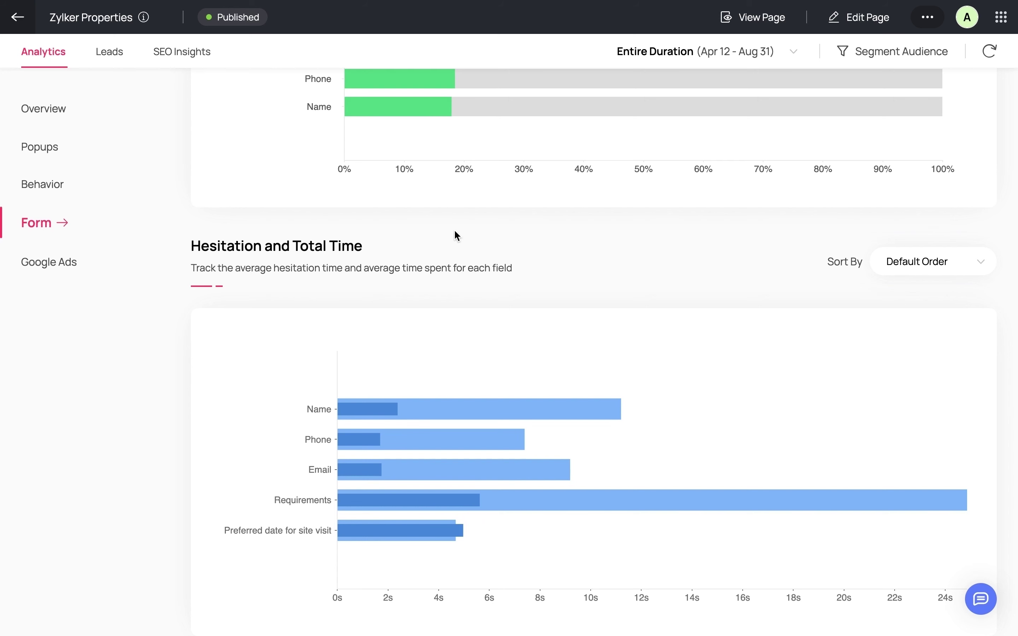
- View the Google Ads report: 3186 impressions, 653 clicks, 37 conversions, 196.48% ROI
left_click(37, 265)
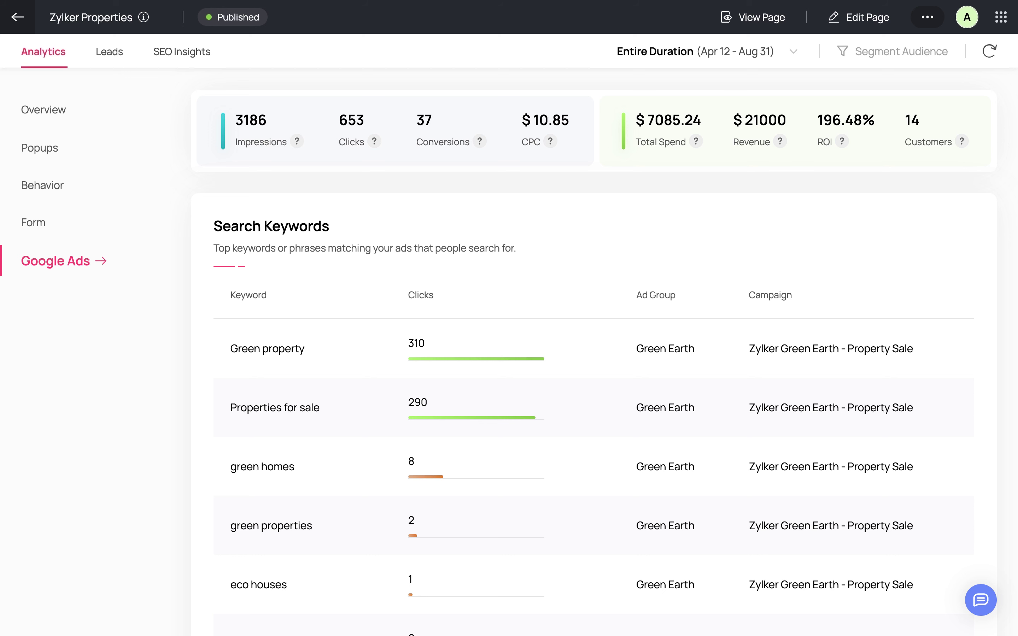
- Open the Leads tab and switch to the leads captured through the popup
left_click(112, 54)
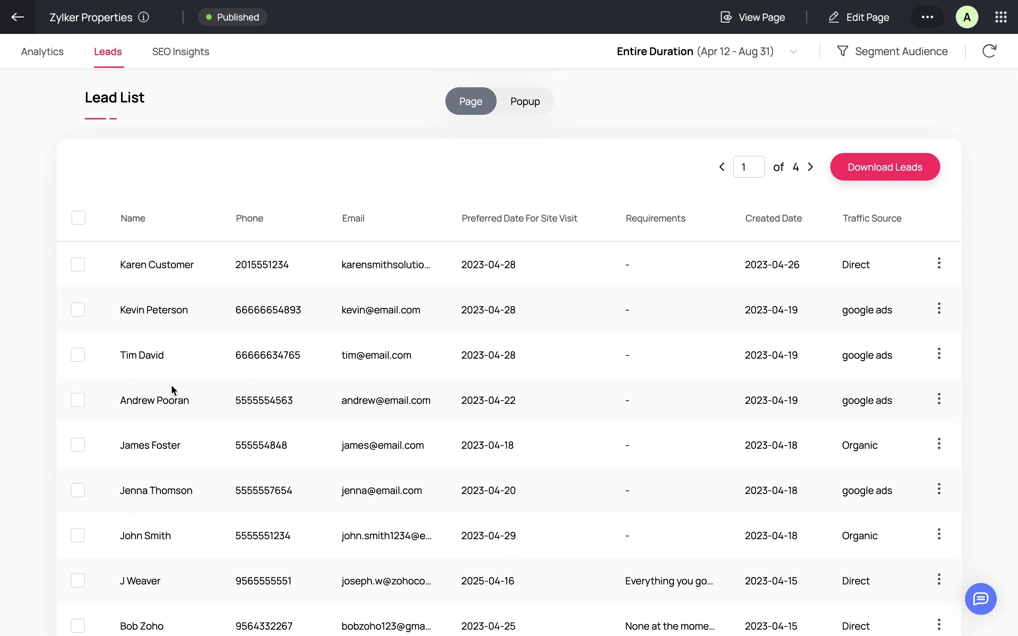
left_click(527, 104)
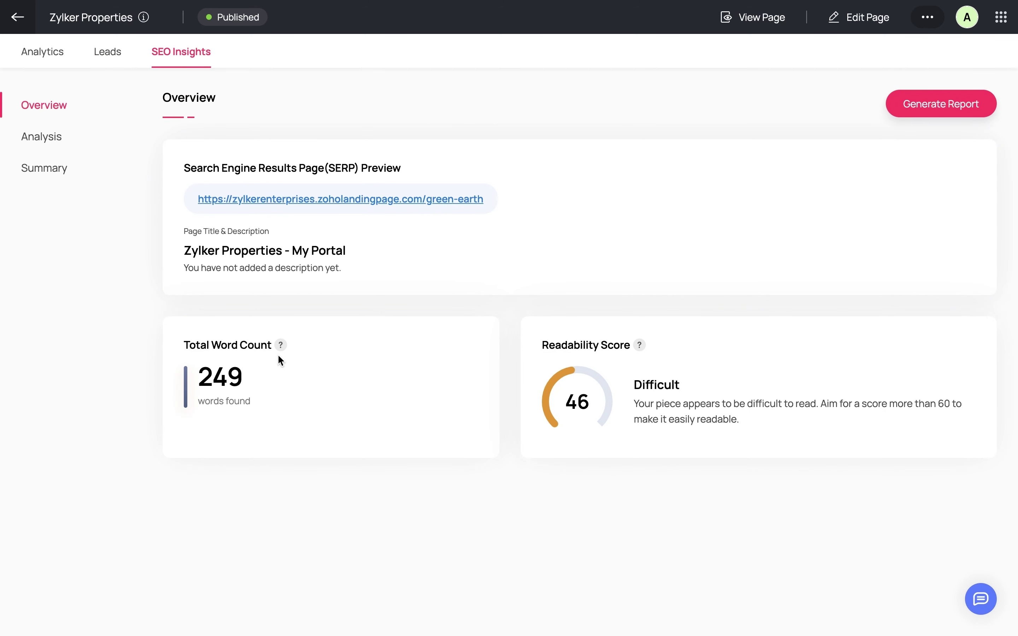
- Open SEO Analysis, then the Summary checklist, and scroll down to the Indexing warnings
left_click(55, 140)
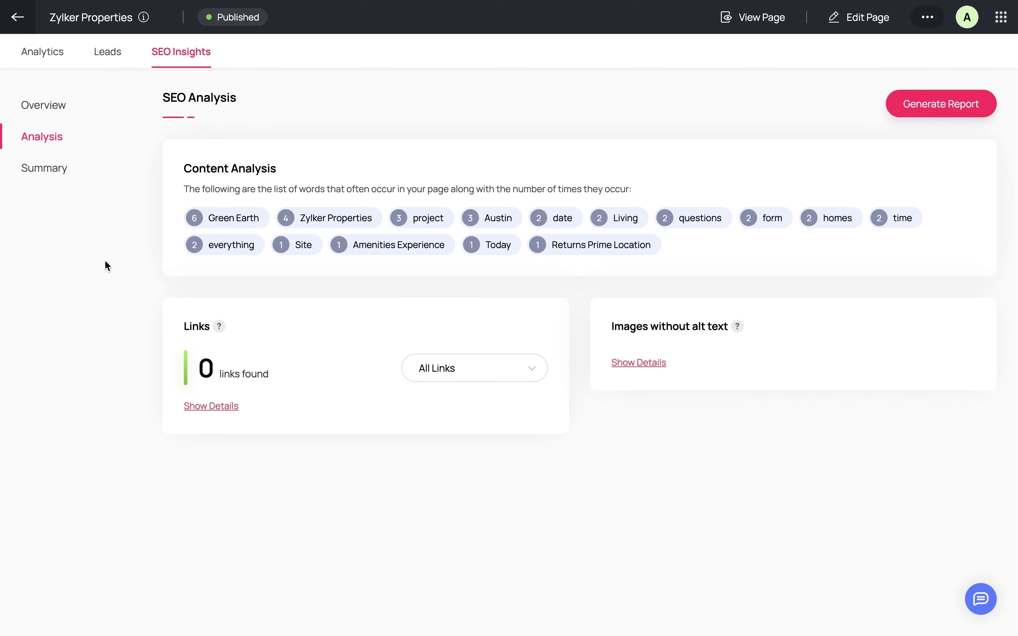
left_click(56, 176)
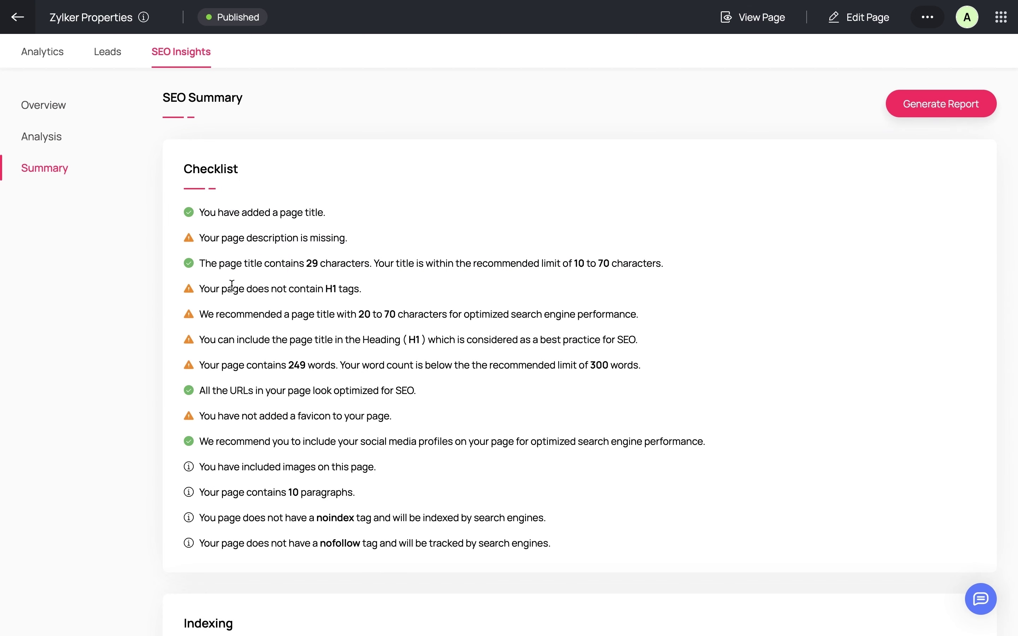
scroll(232, 286, "down", 3)
scroll(232, 286, "down", 3)
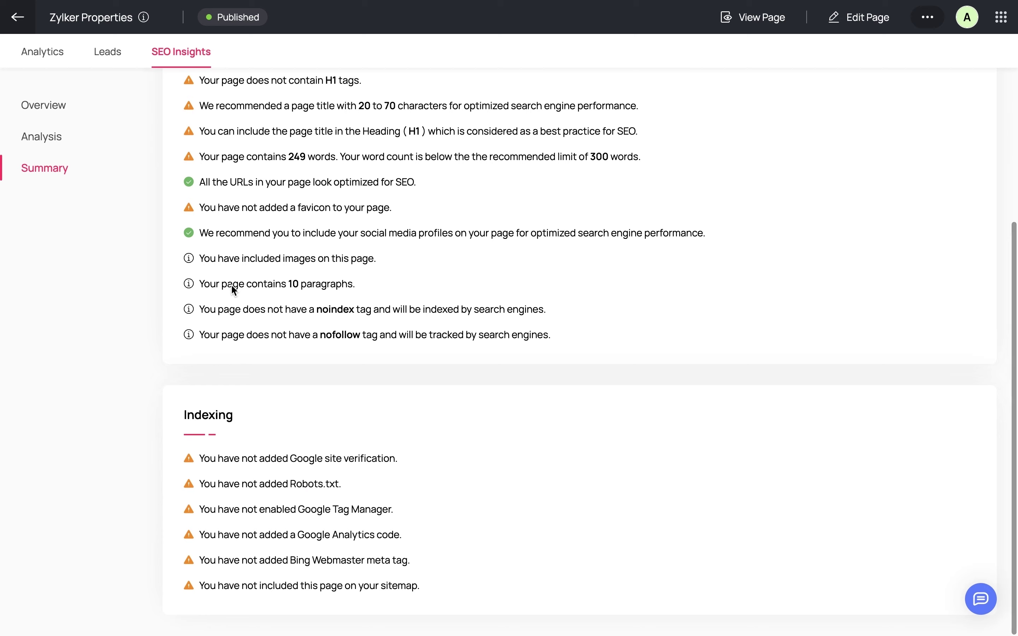